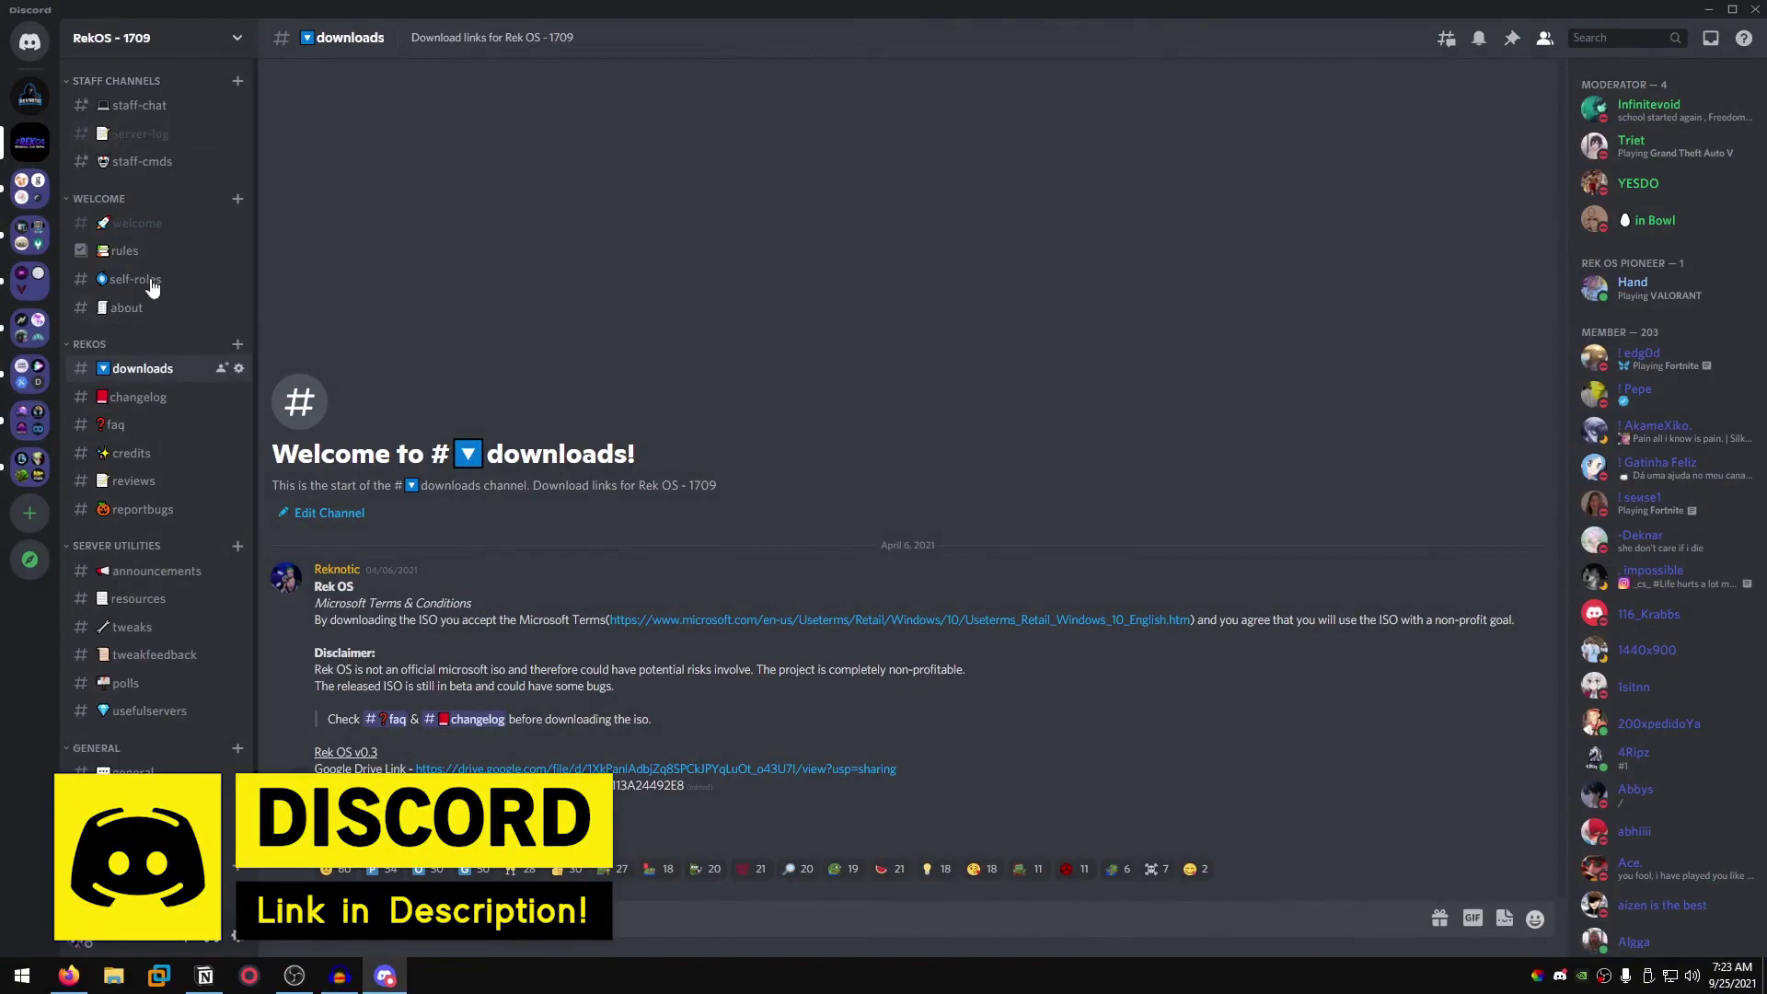
Open Discord's #usefulservers channel, then bring back the How to Dual Boot Windows guide
left_click(149, 711)
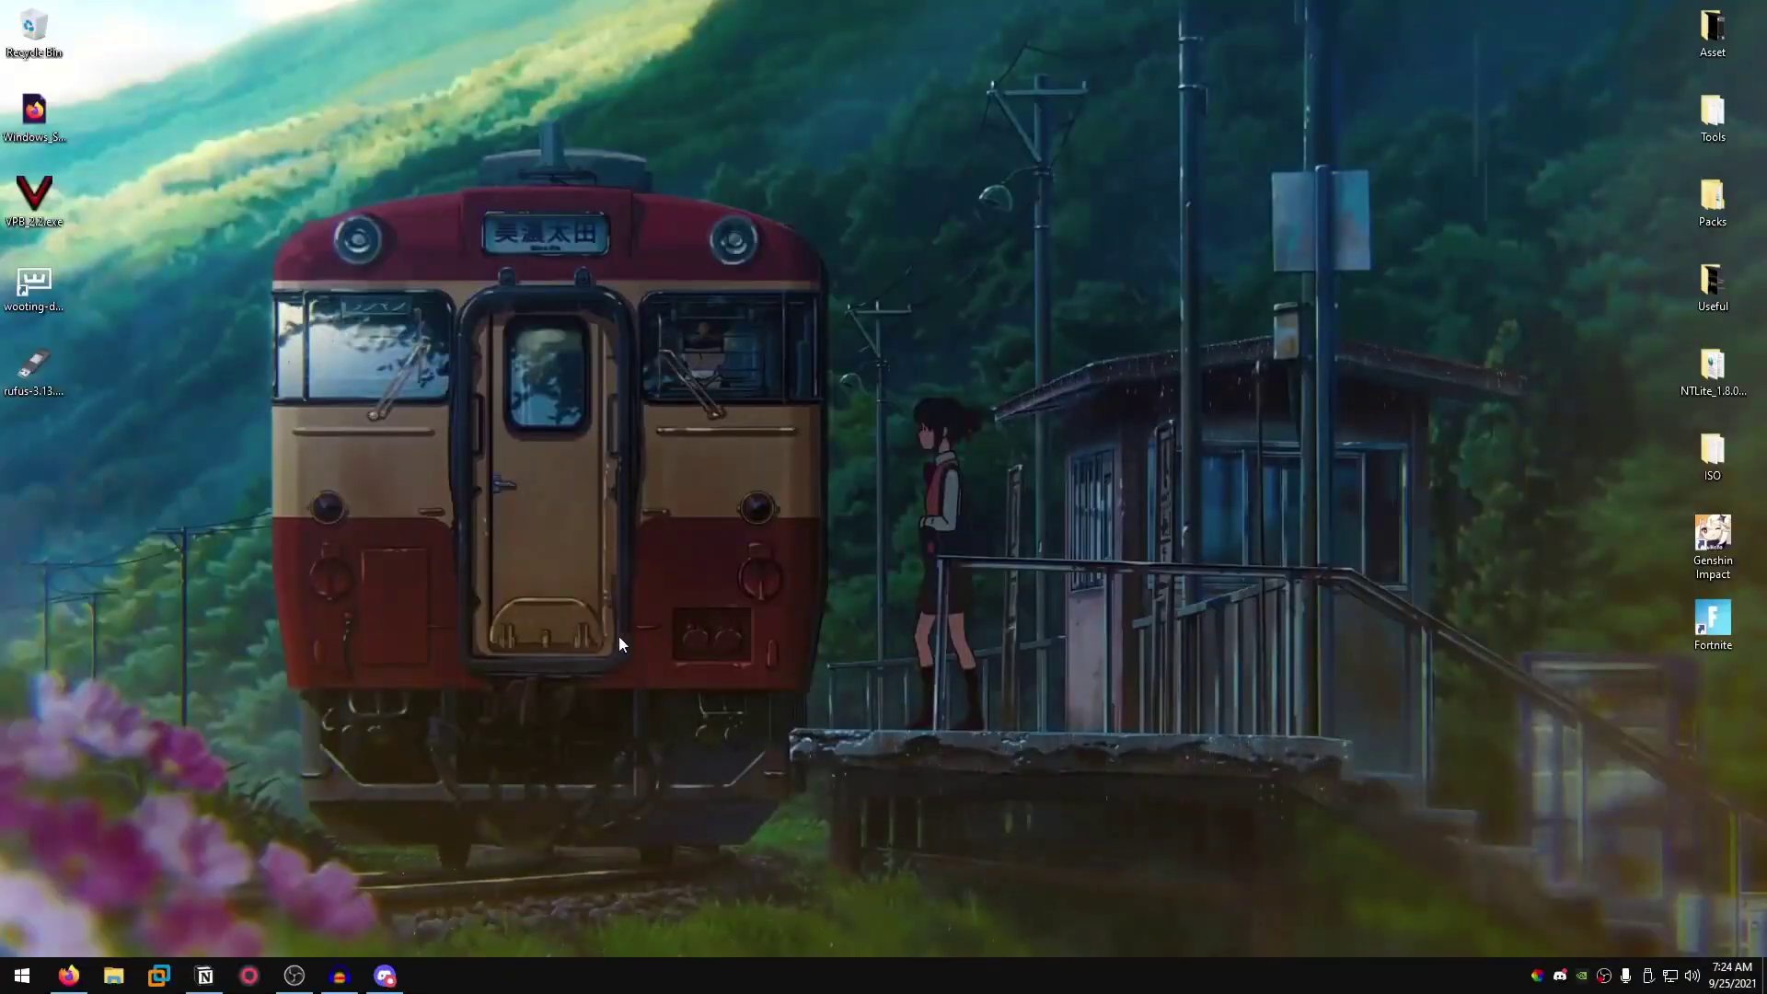
left_click(69, 975)
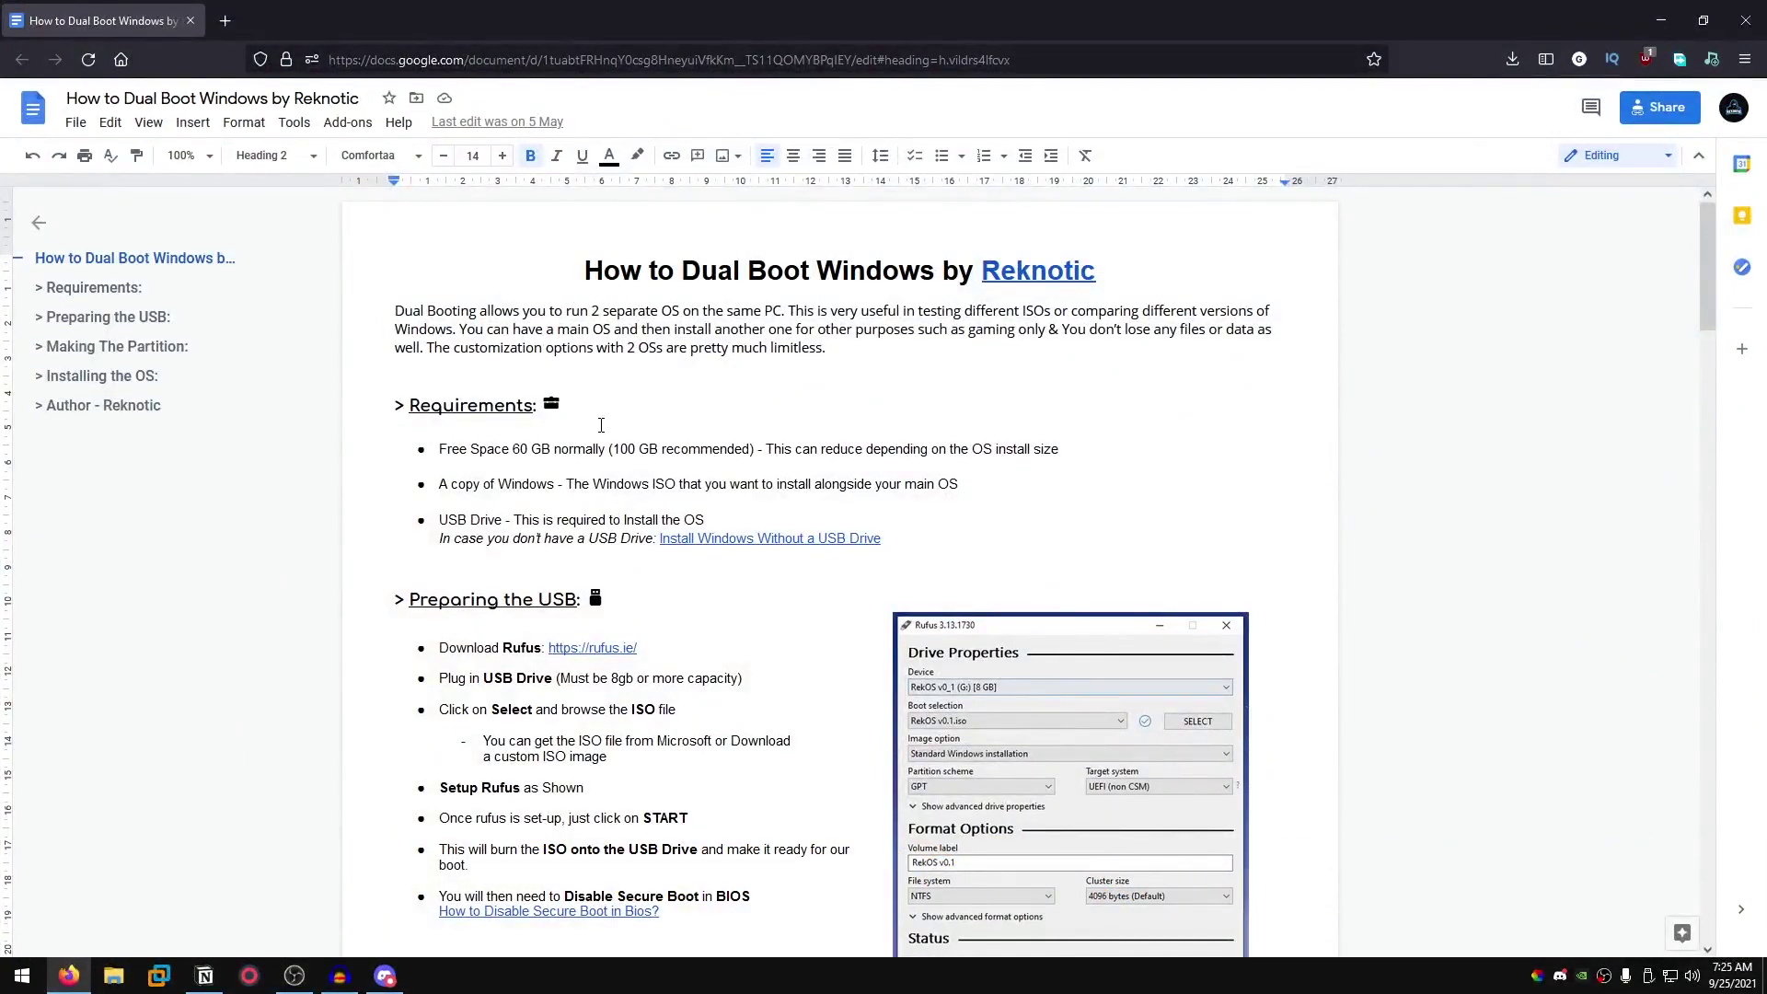
Scroll through the guide's Requirements and Preparing the USB sections
scroll(601, 425, "down", 1)
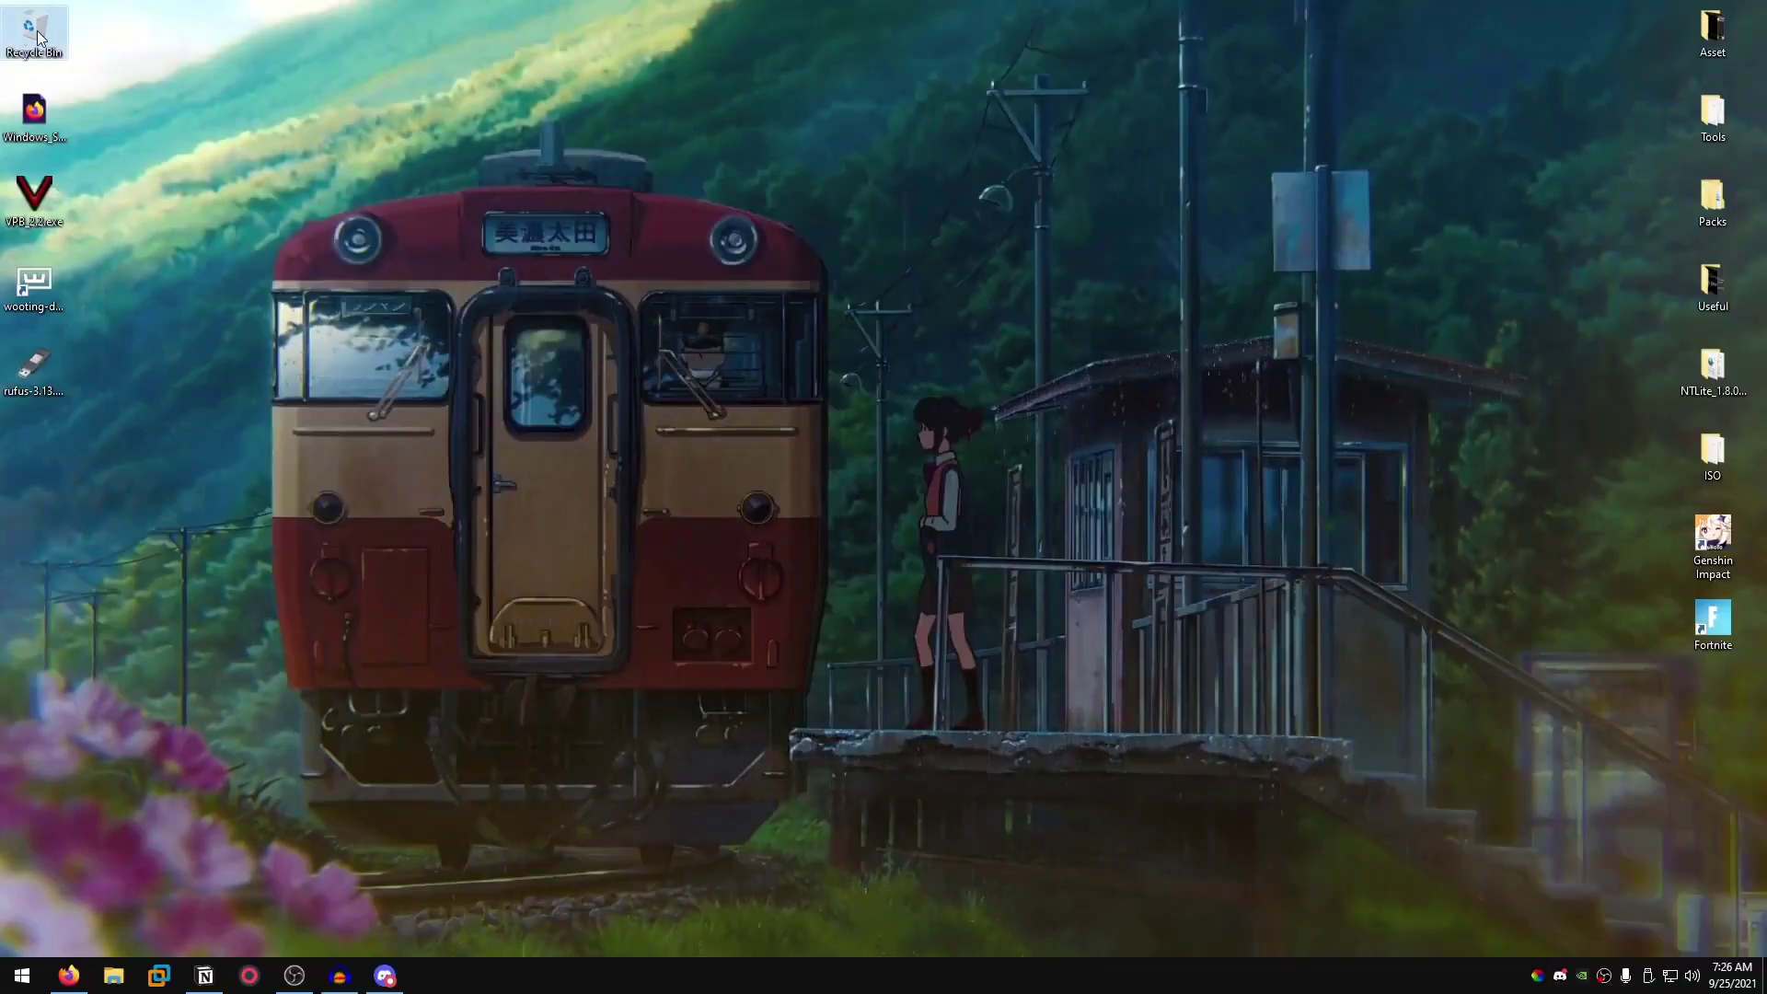
Confirm in File Explorer's This PC that the Rek OS v0.3 (F:) USB drive is present
double_click(34, 32)
left_click(289, 420)
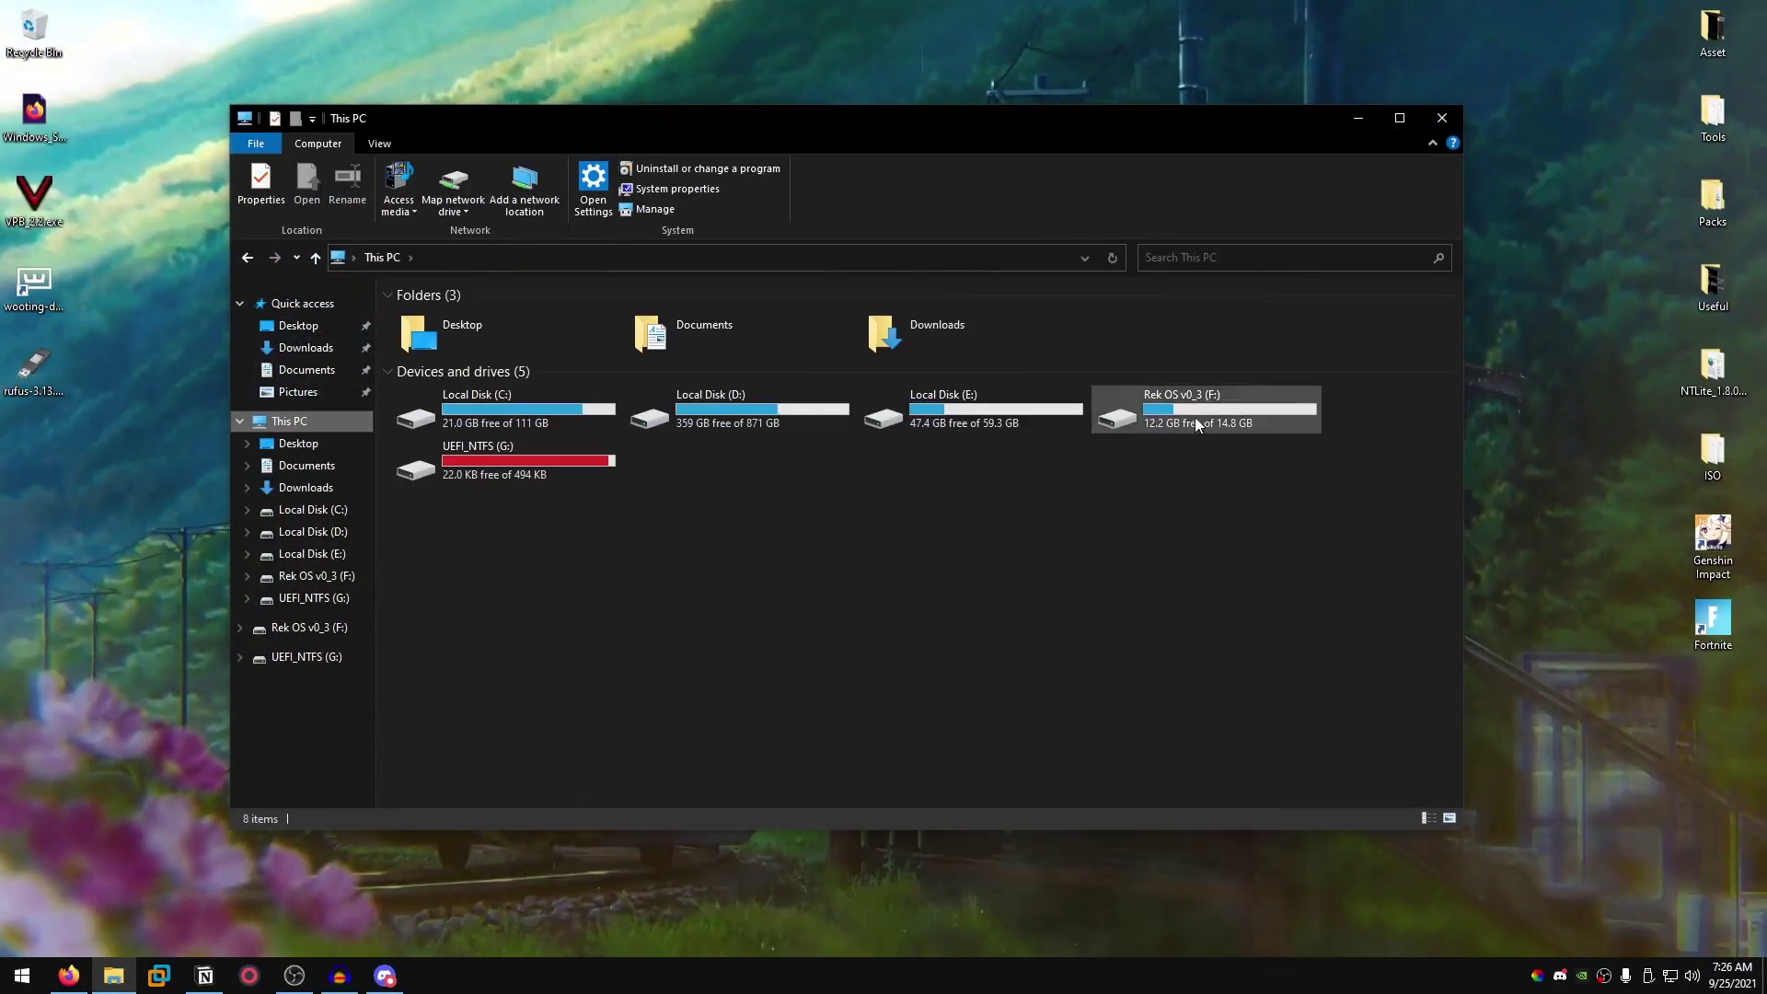
left_click(1234, 409)
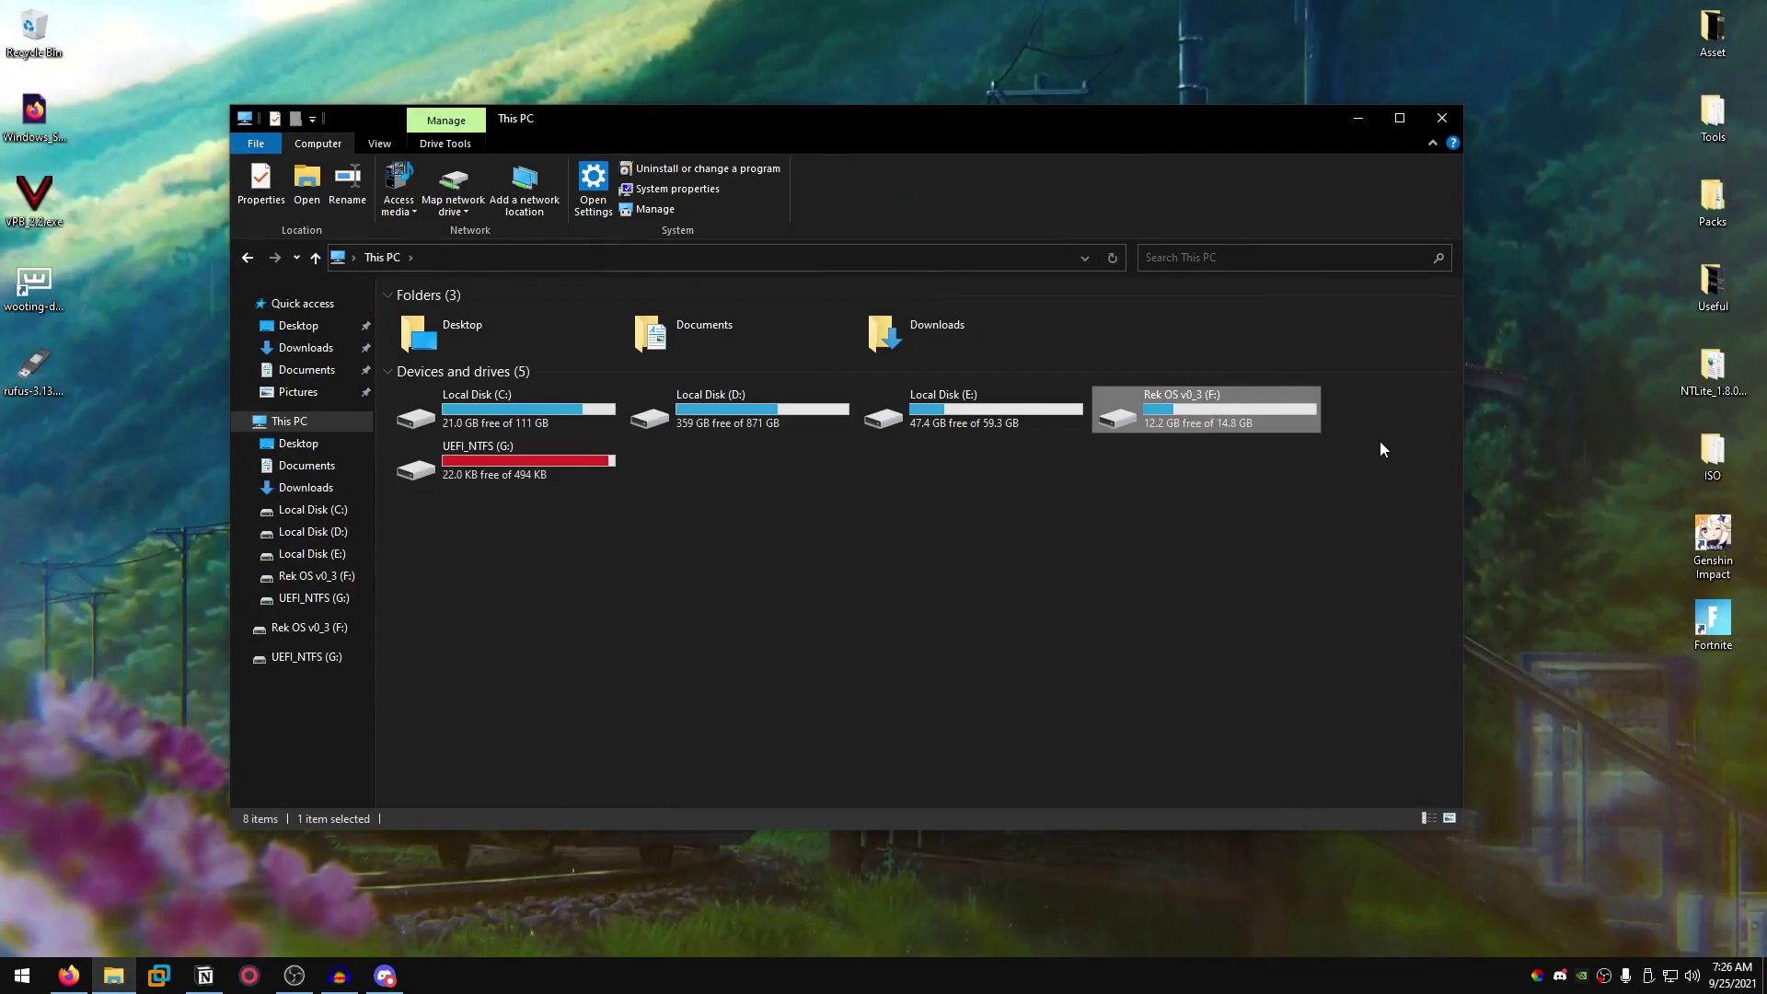
left_click(1443, 118)
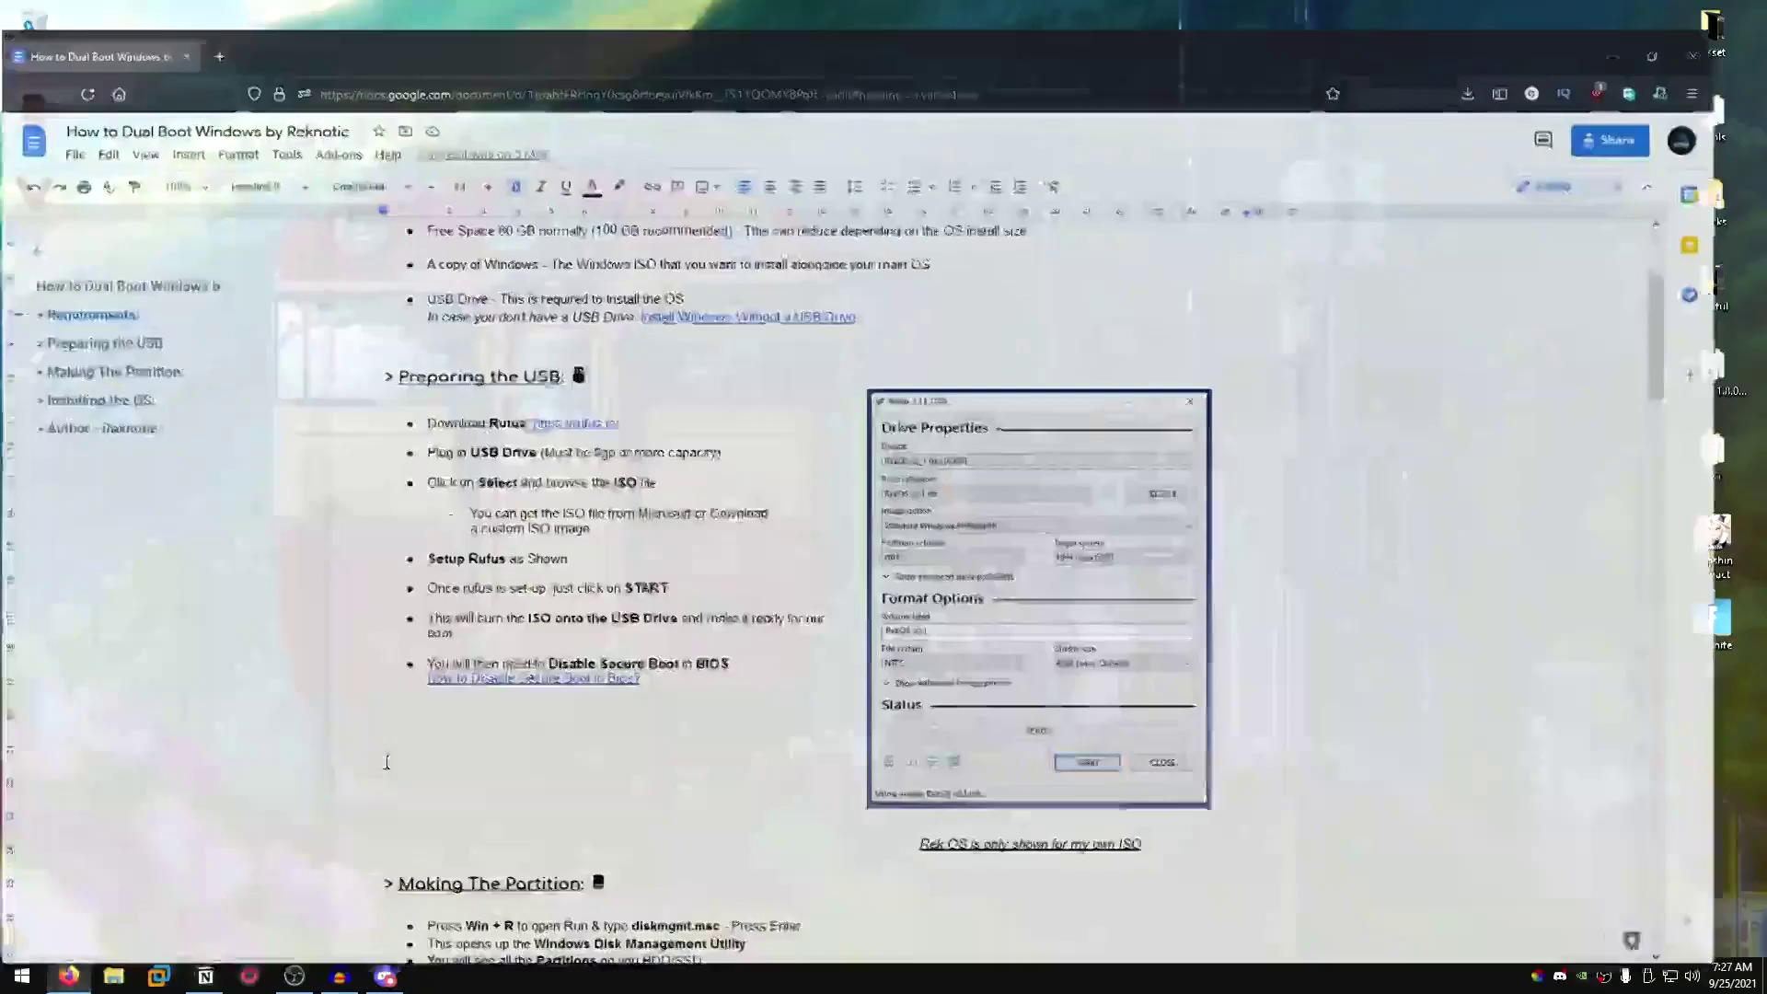
Check the Rufus download link in the guide, then minimize Firefox to the desktop
key("alt+Tab")
left_click(606, 400)
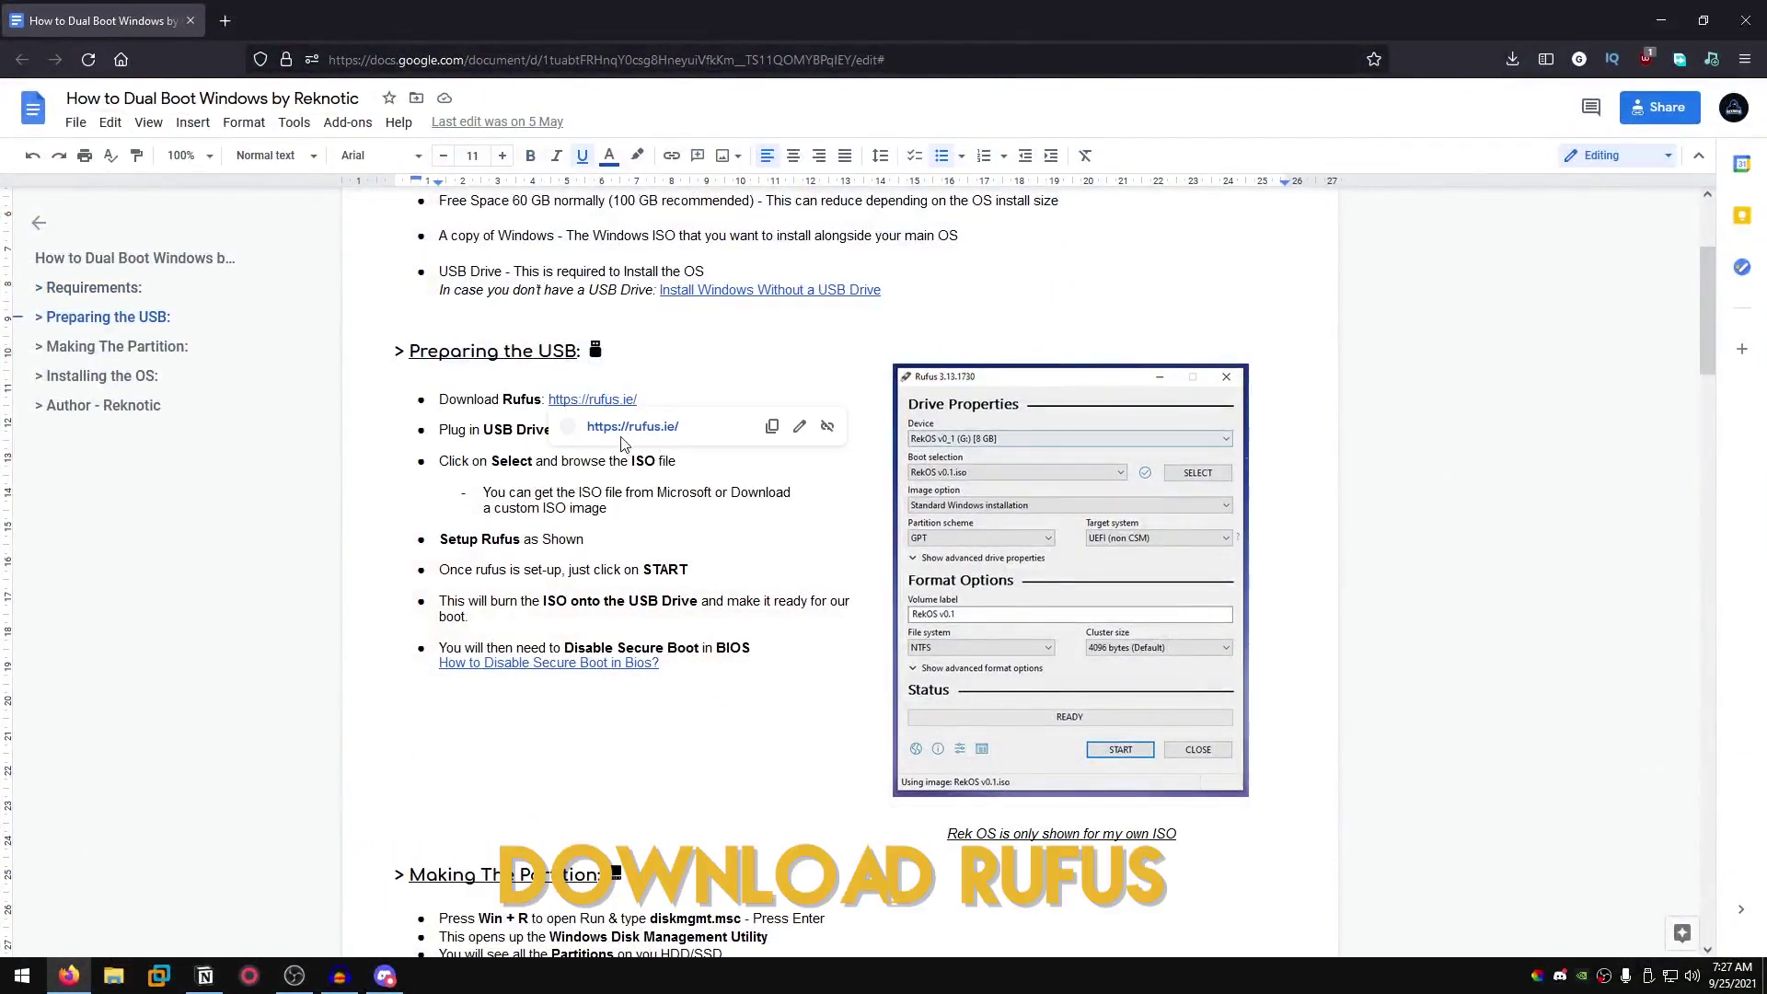
left_click(650, 396)
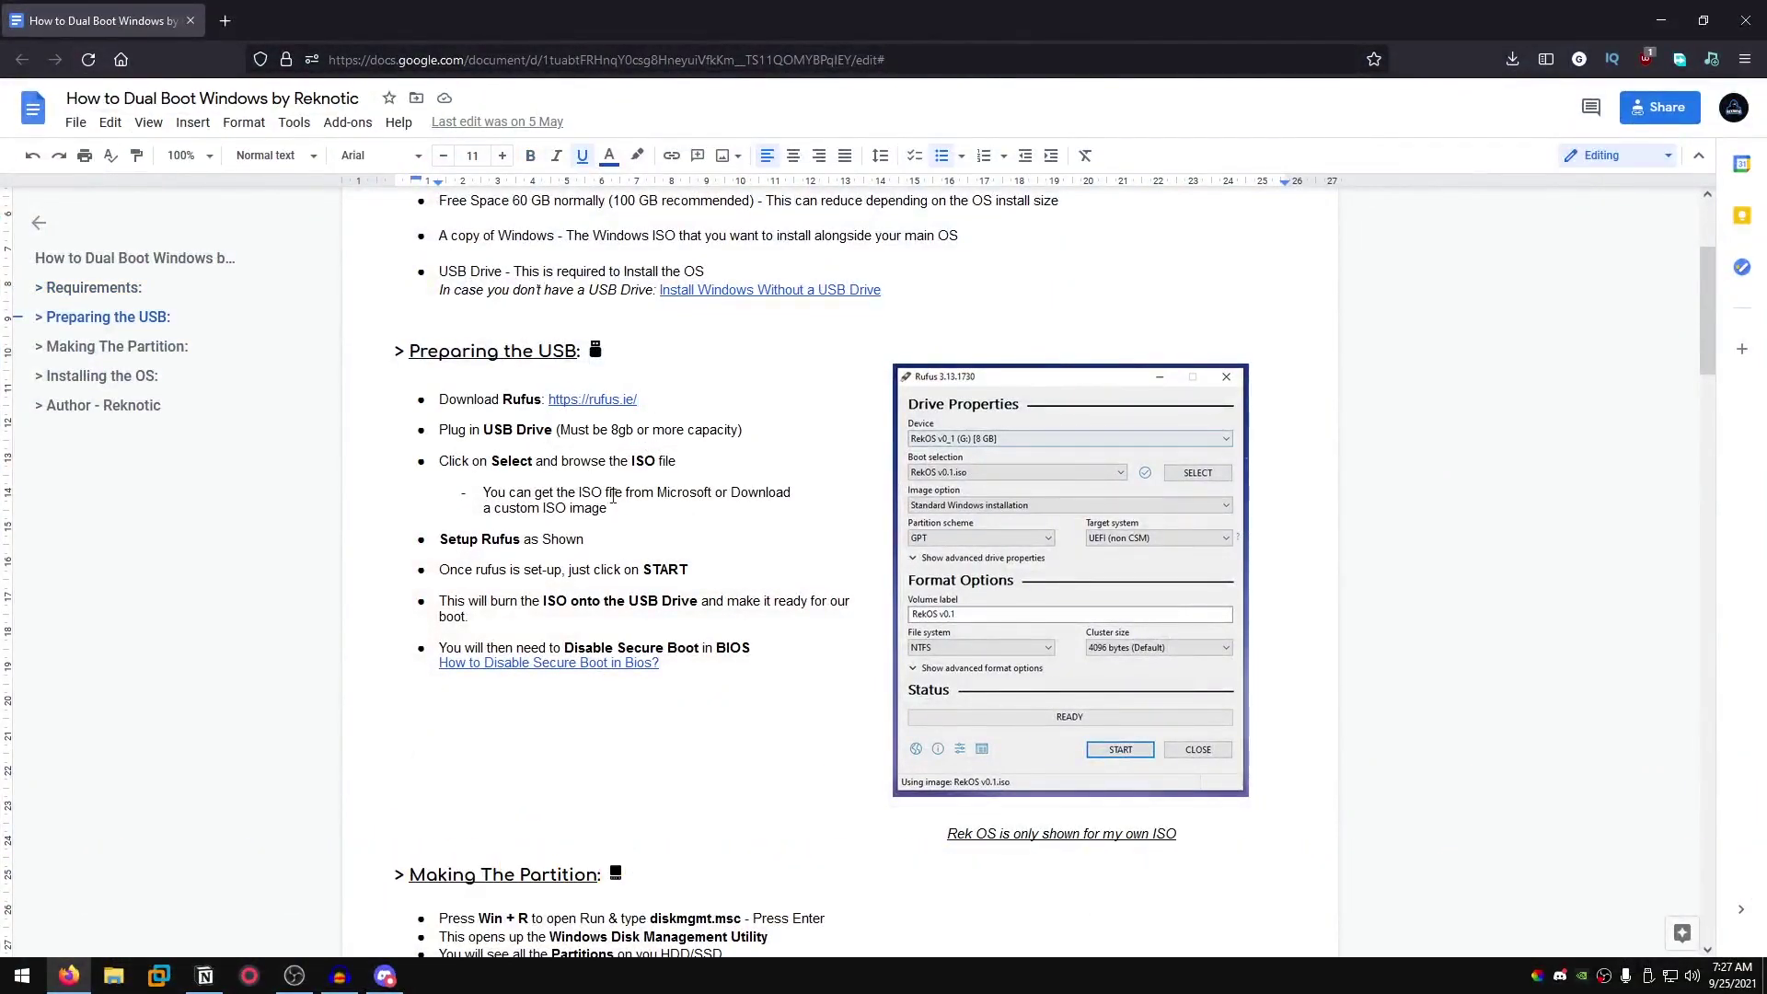
scroll(529, 416, "down", 1)
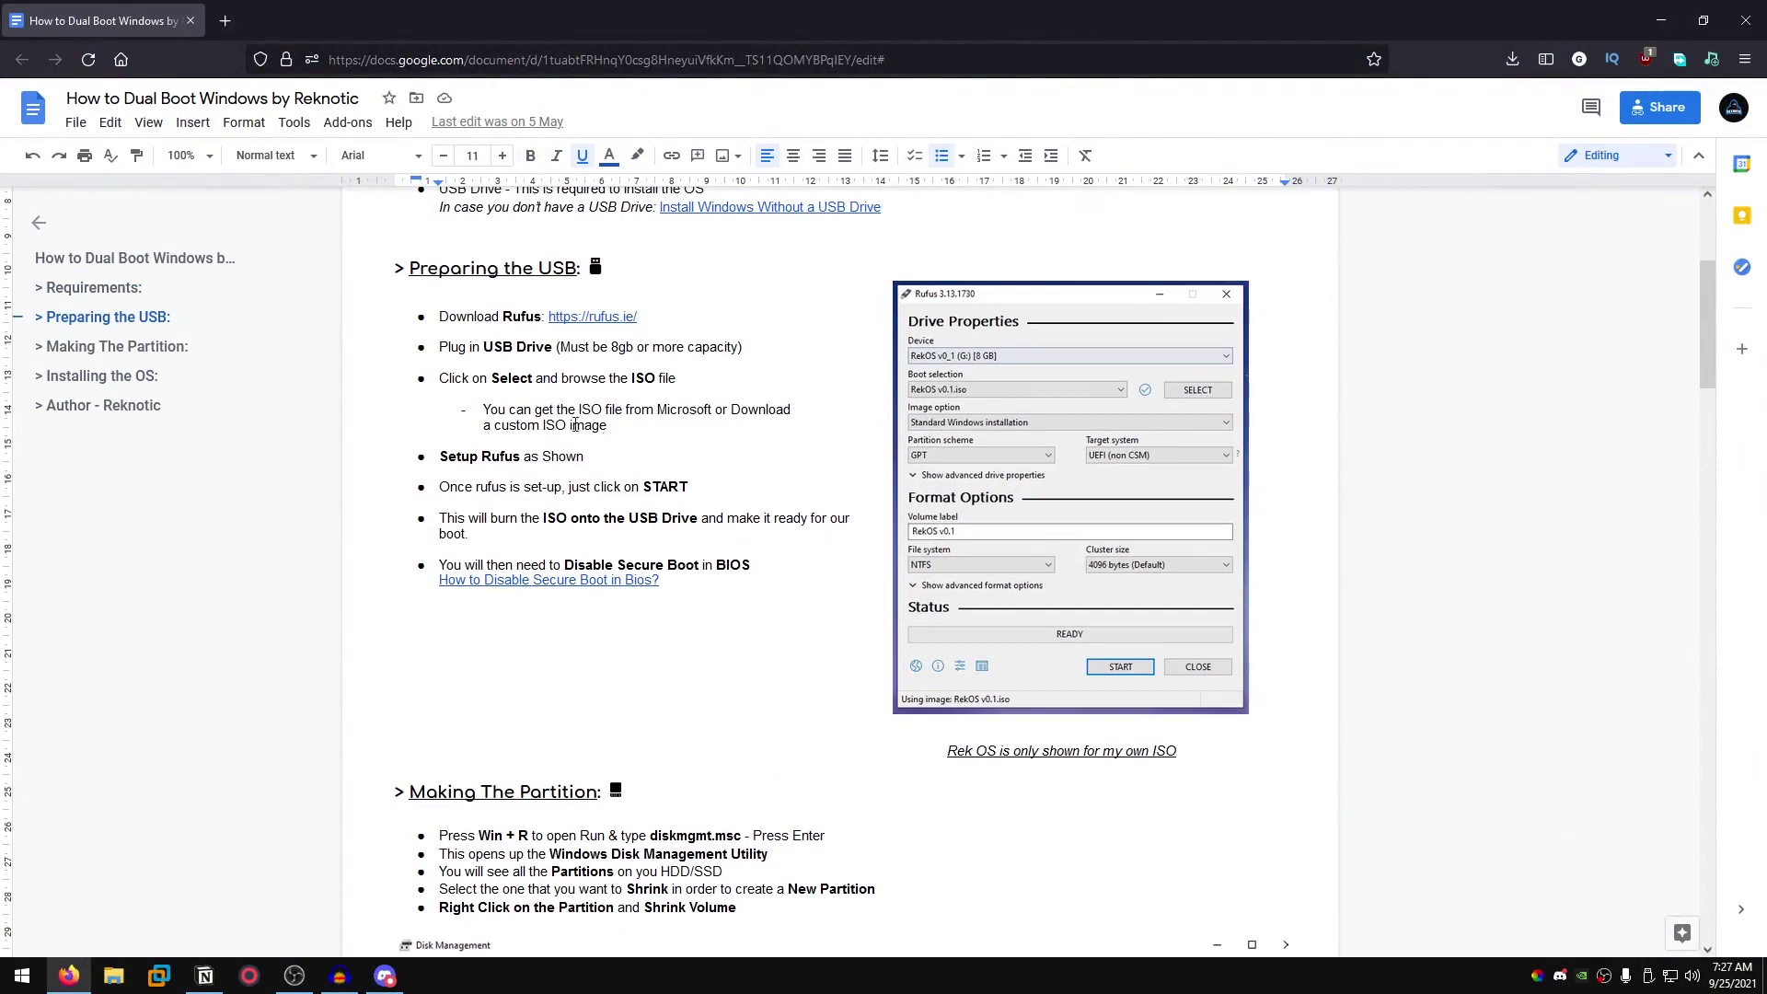
left_click(1661, 20)
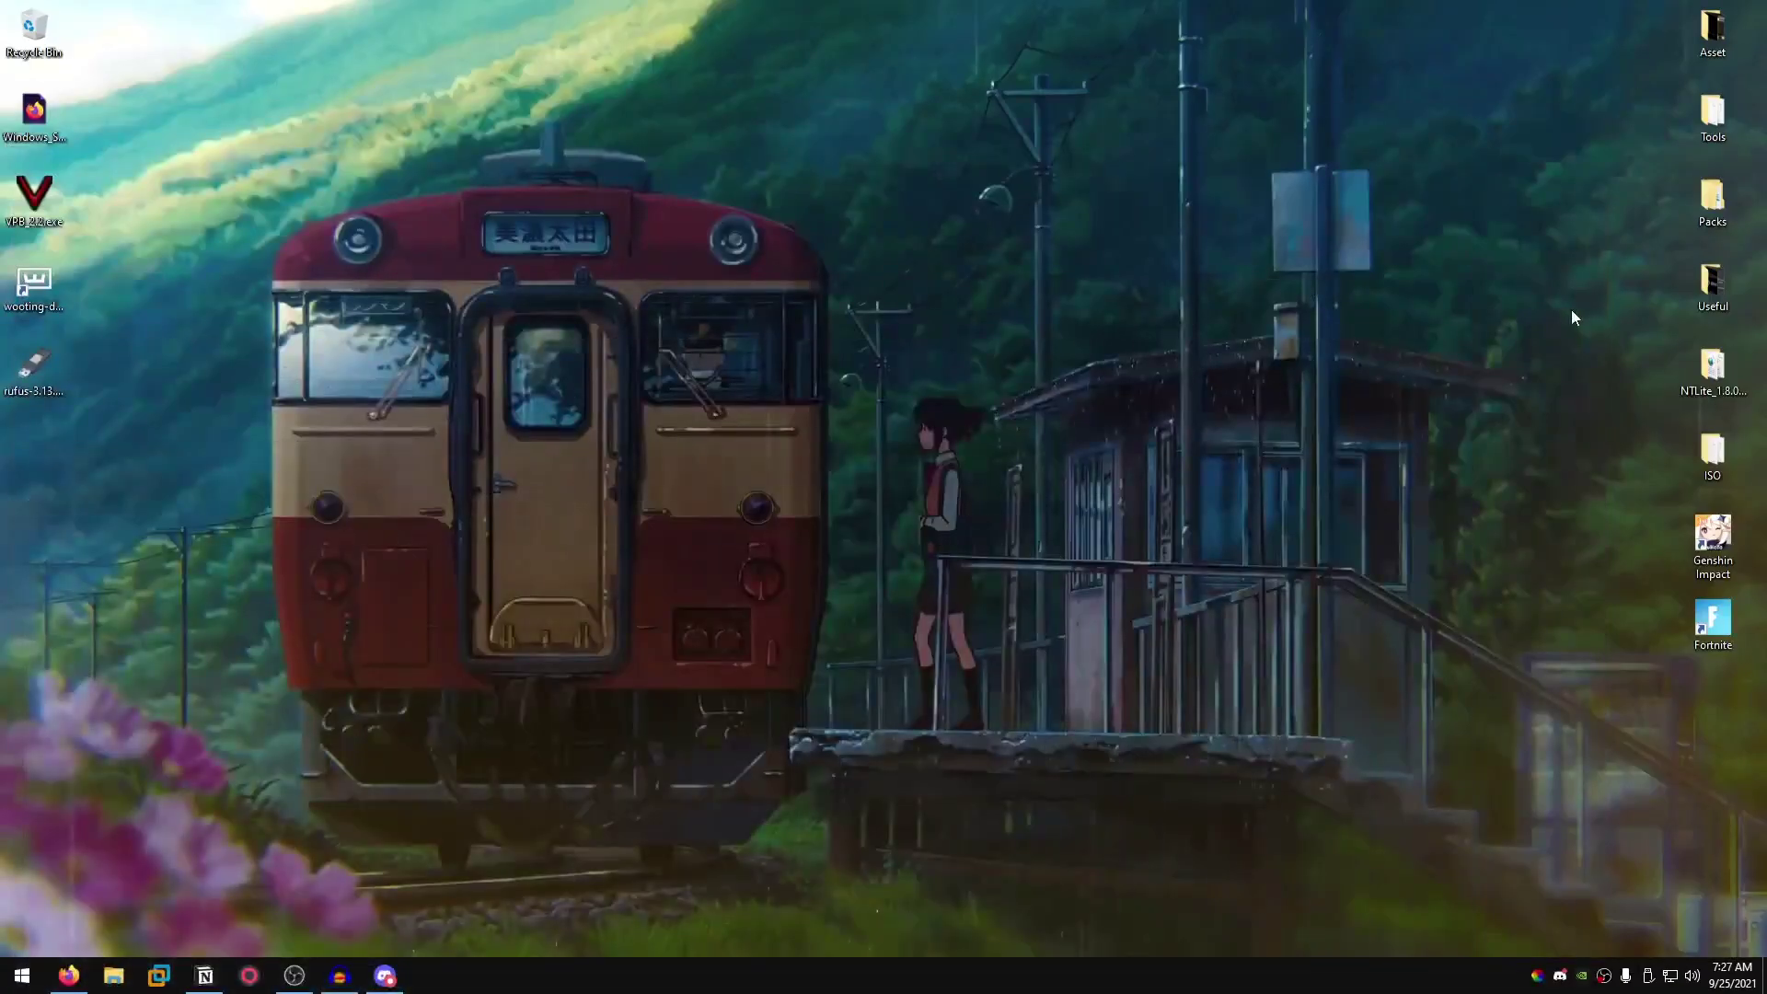
Launch Rufus and select the Rek OS v0.3 (F:) drive with the RekOS v0.4.iso image
right_click(36, 375)
left_click(46, 401)
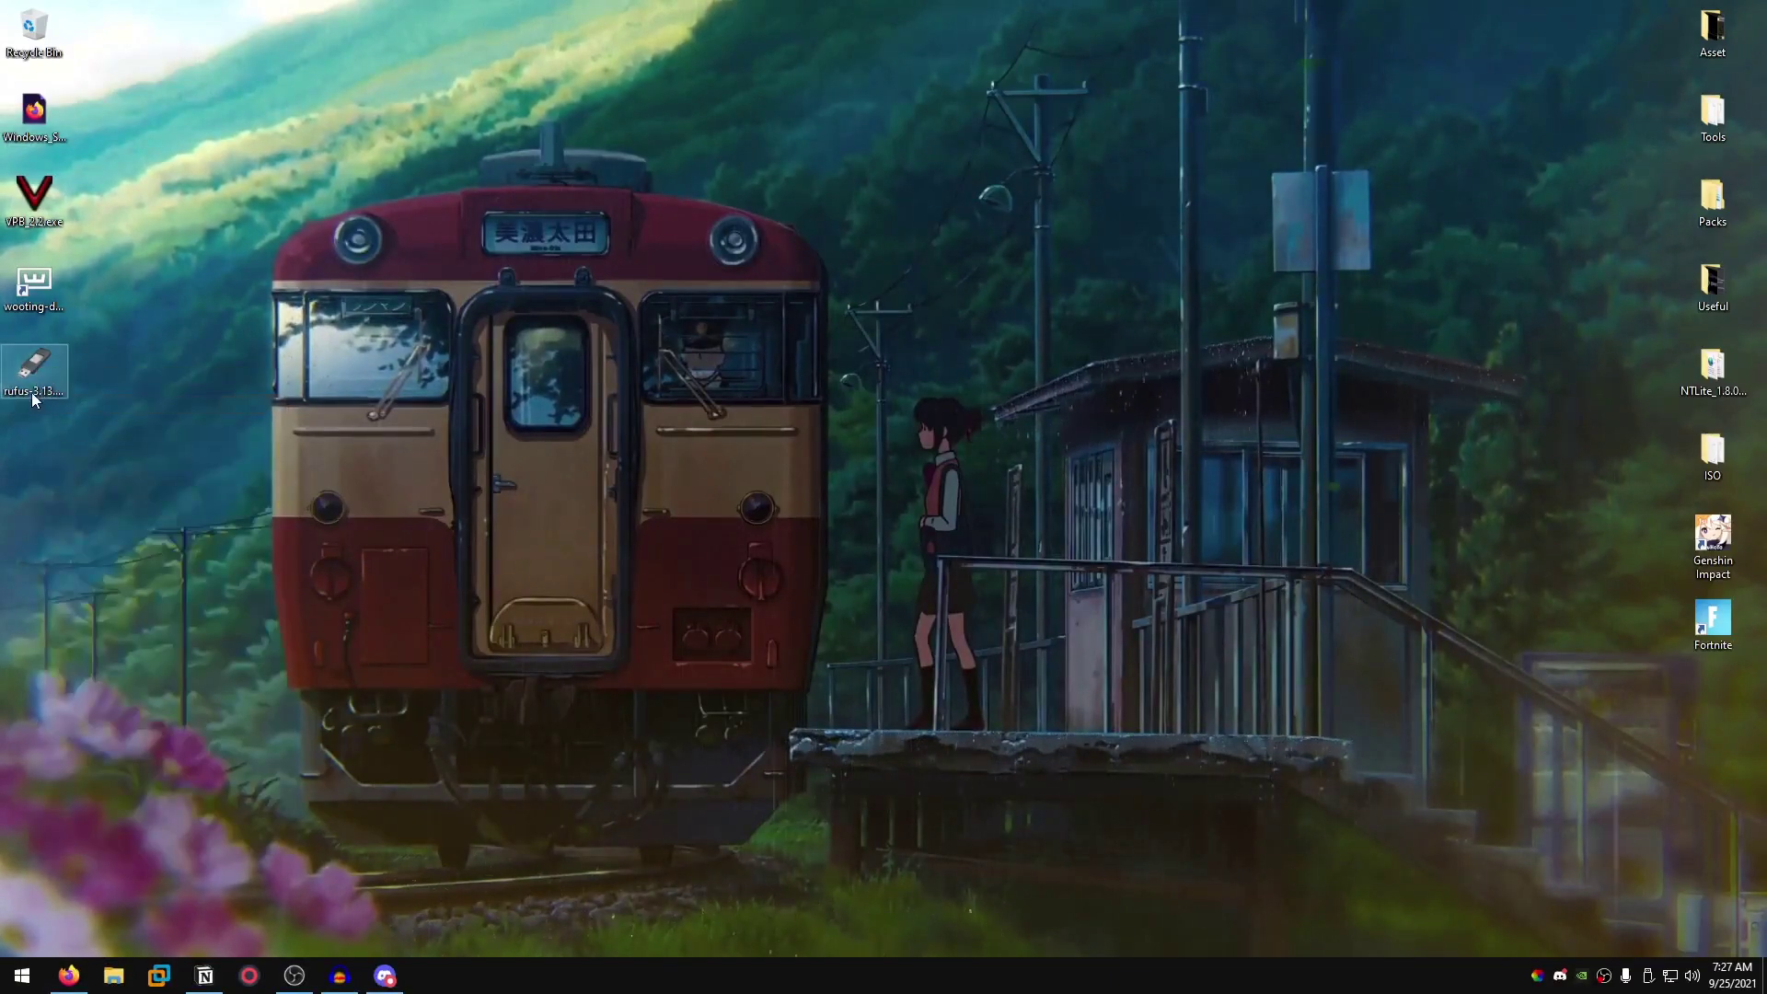
left_click(904, 272)
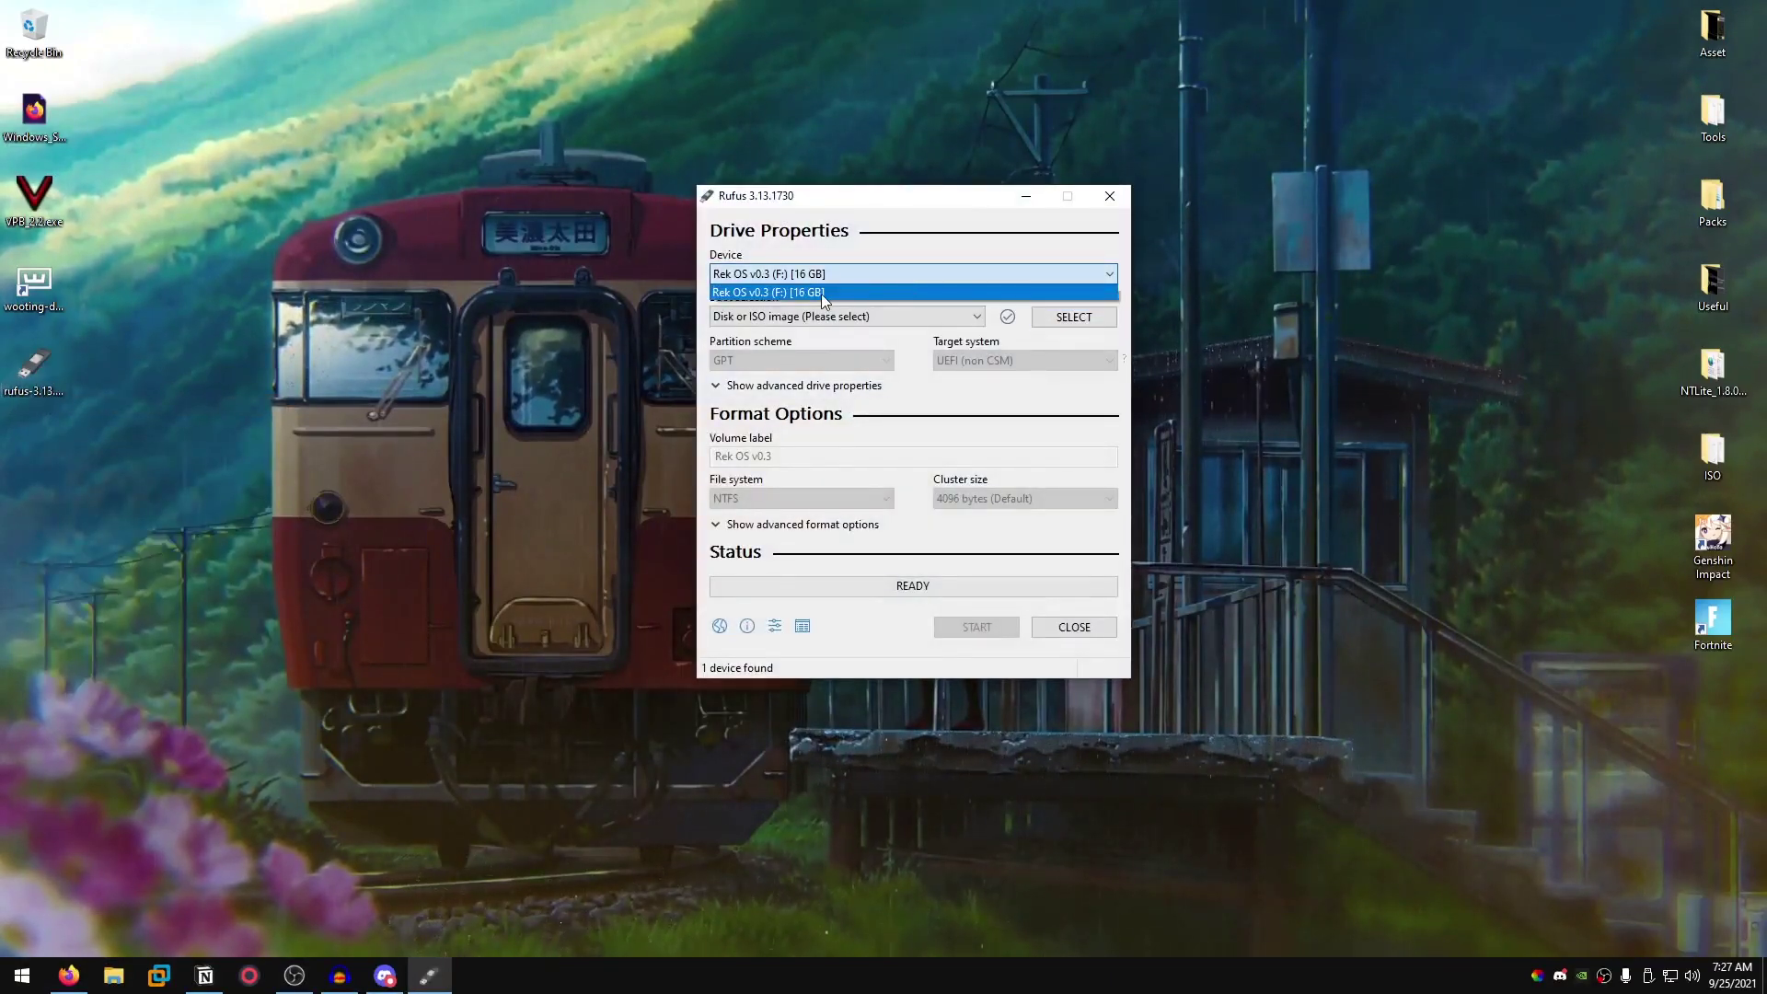
left_click(821, 295)
left_click(1084, 321)
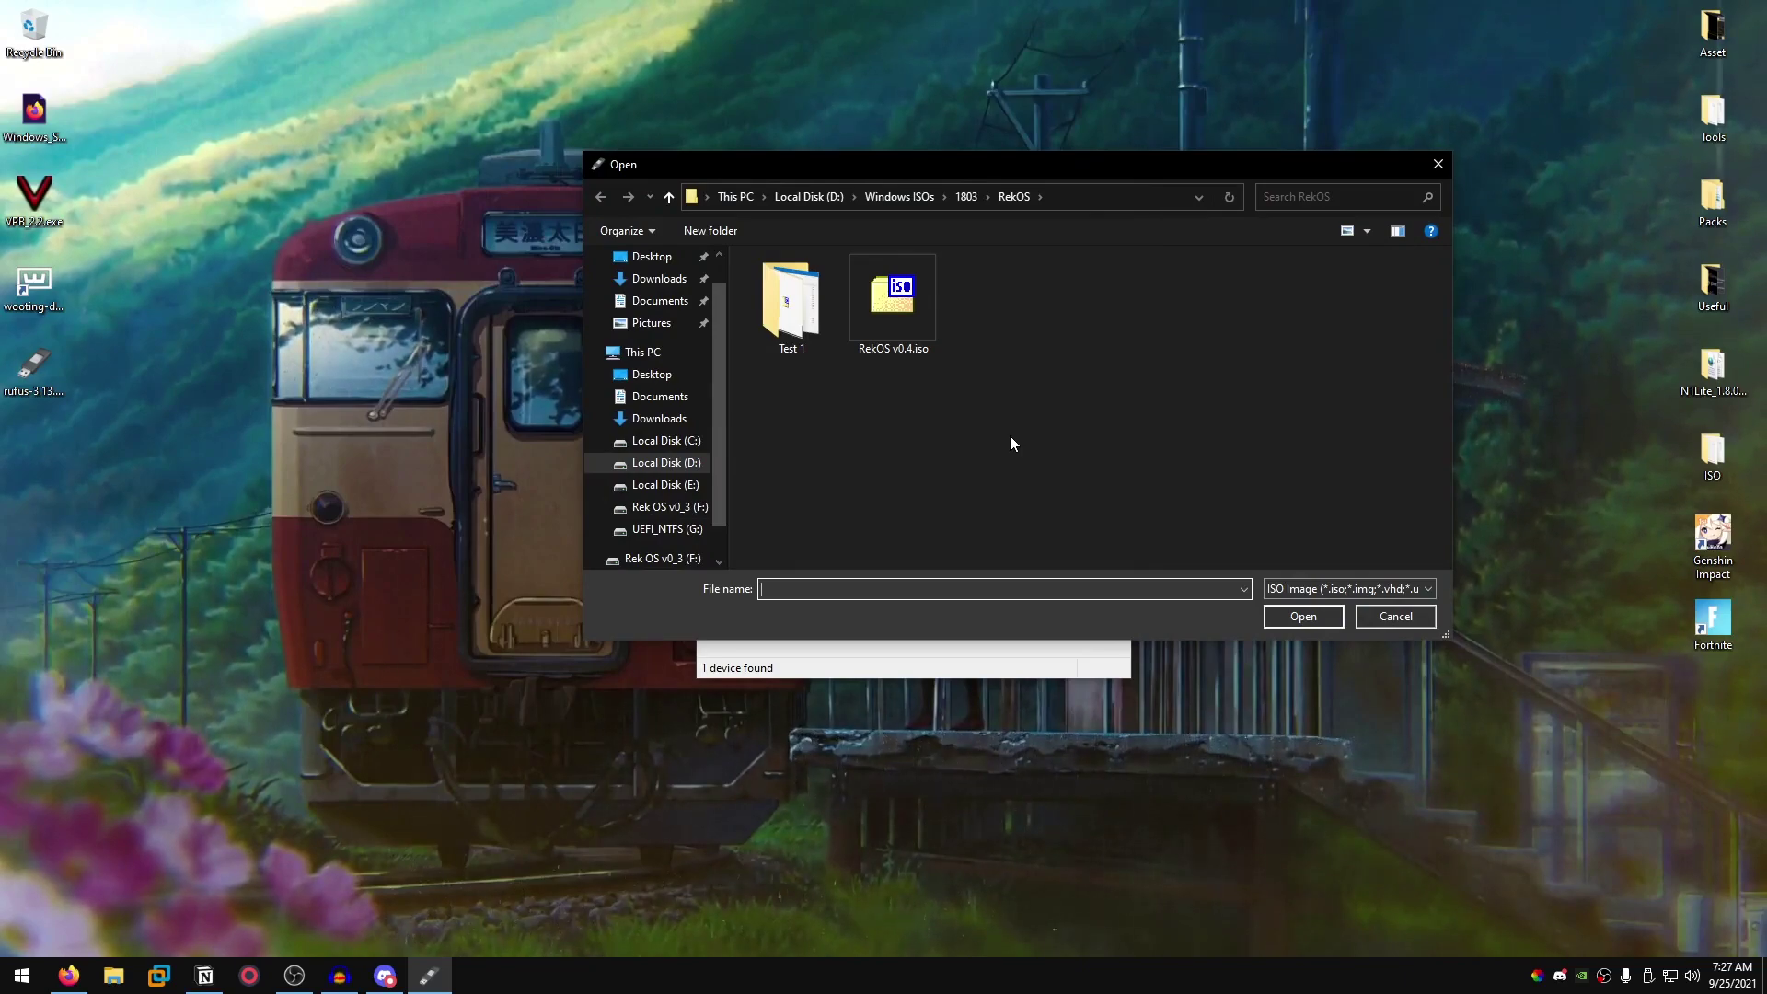
left_click(920, 323)
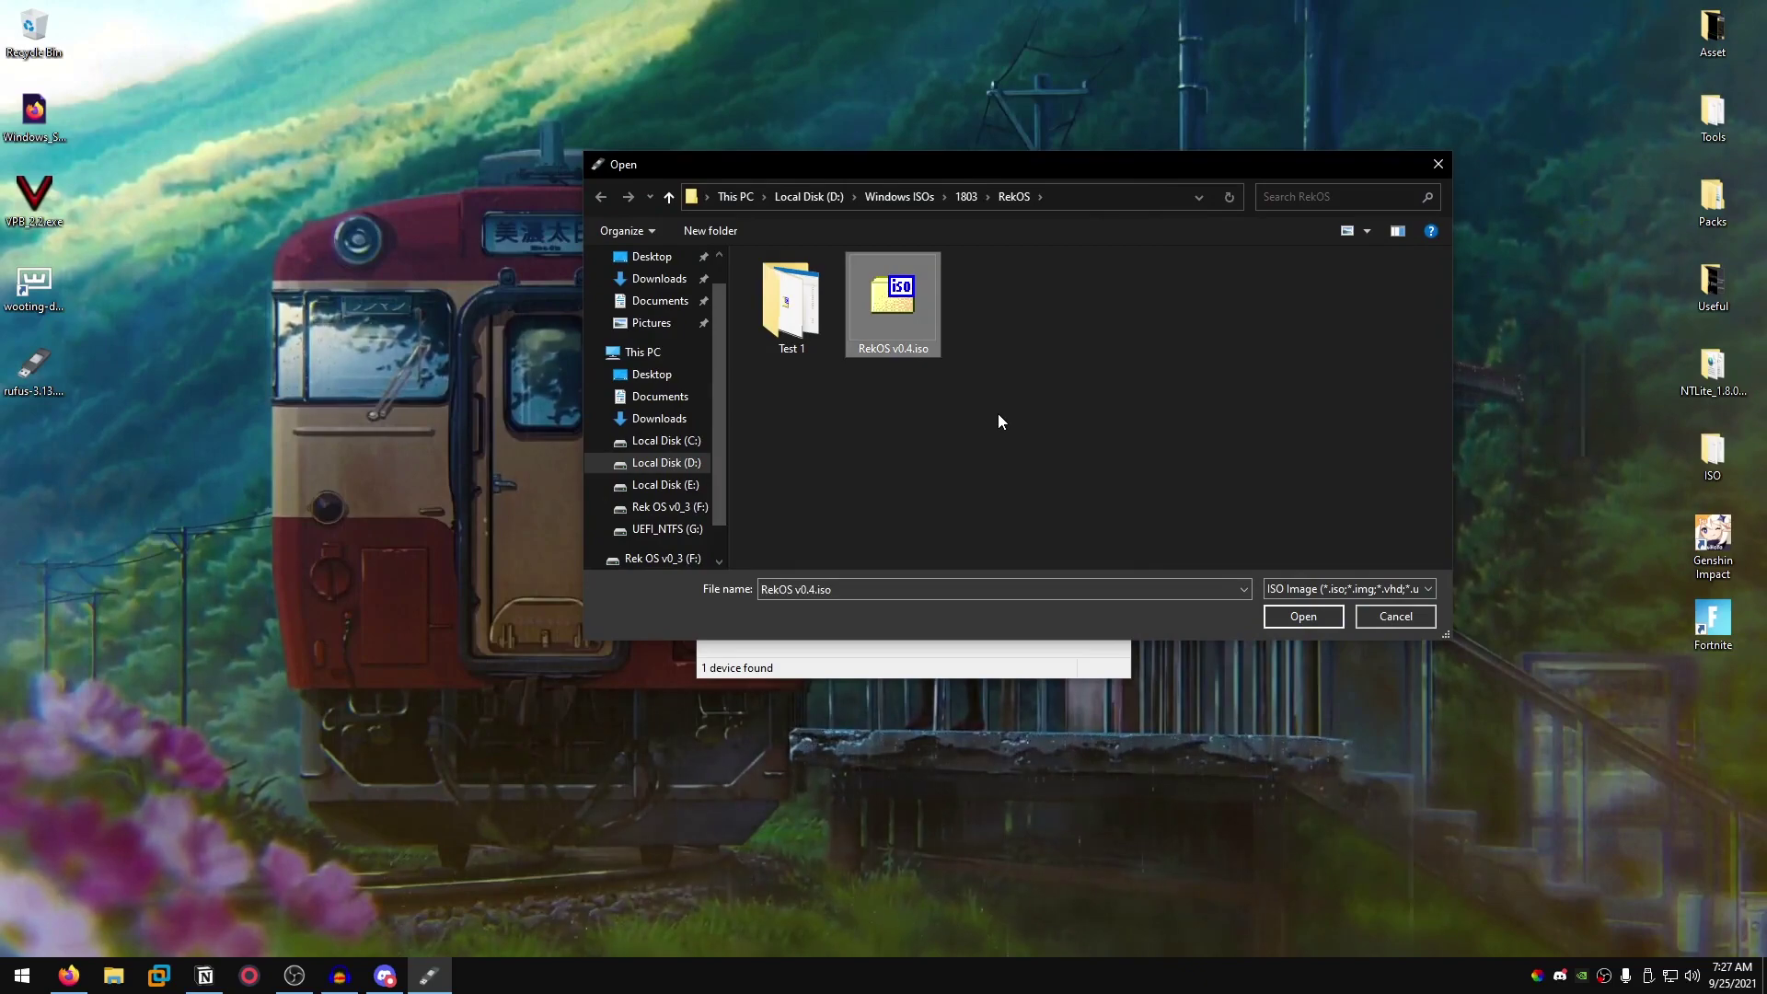
left_click(1303, 616)
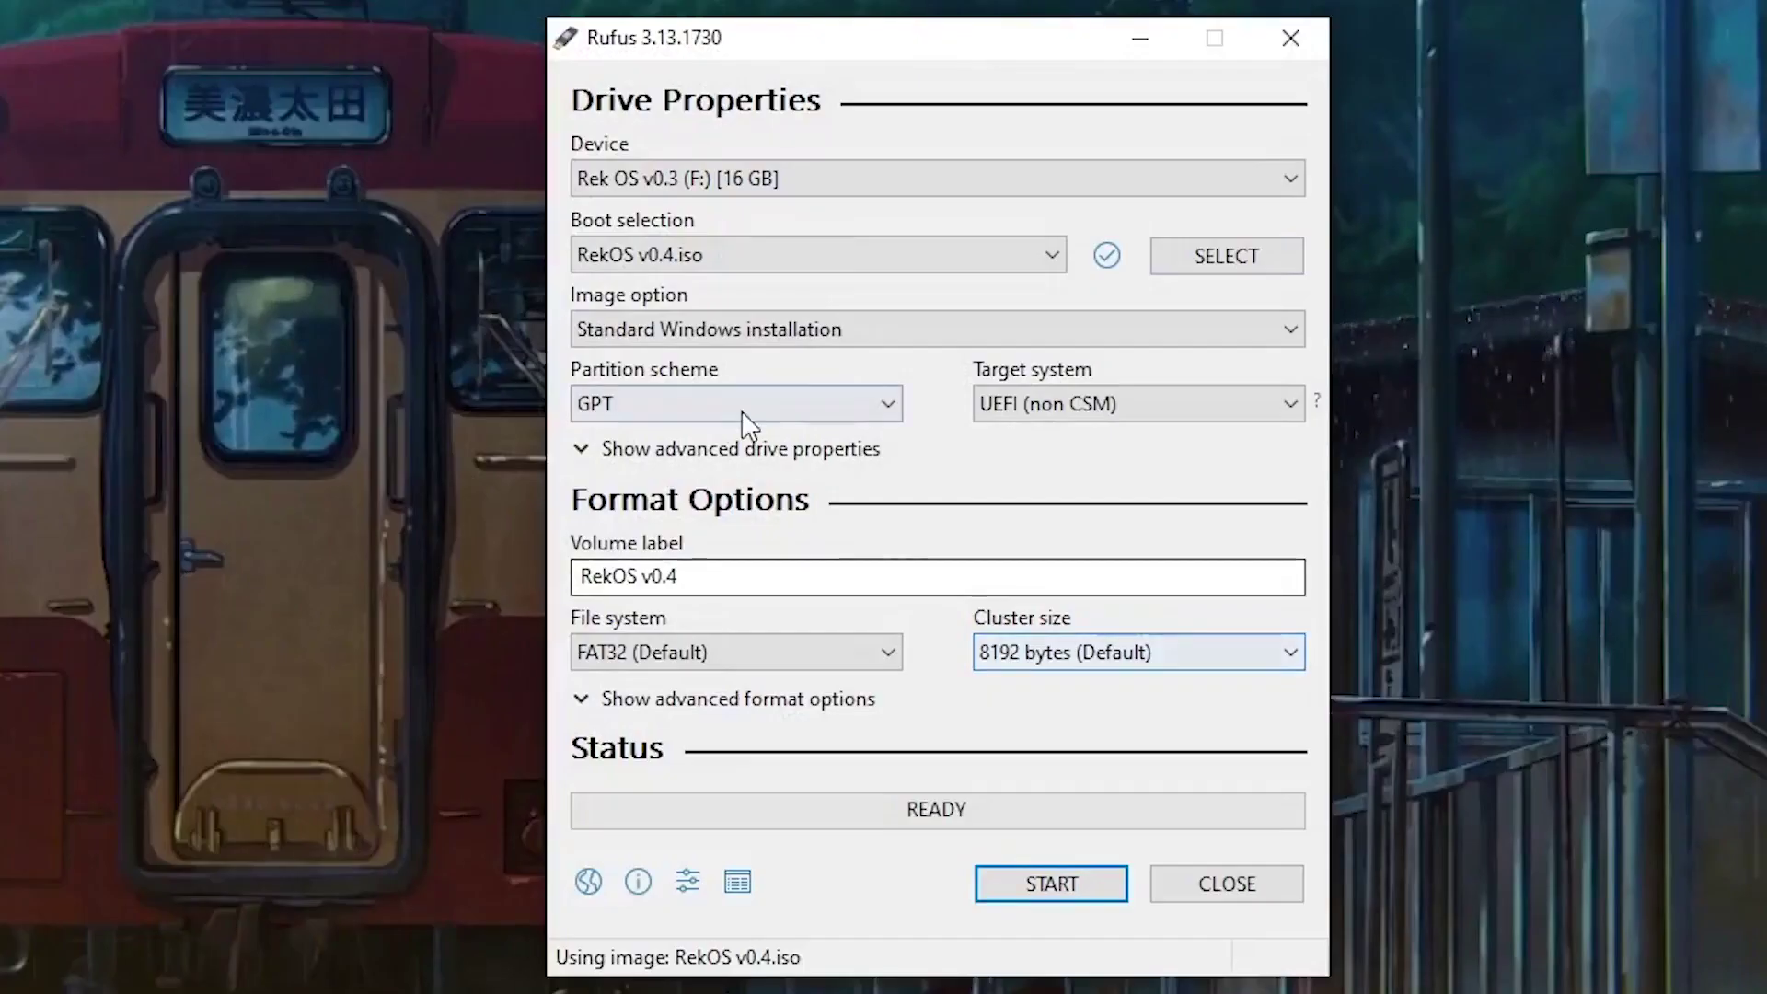
Keep GPT, set NTFS file system, start writing and accept the erase warning, then minimize Rufus
left_click(773, 405)
left_click(738, 461)
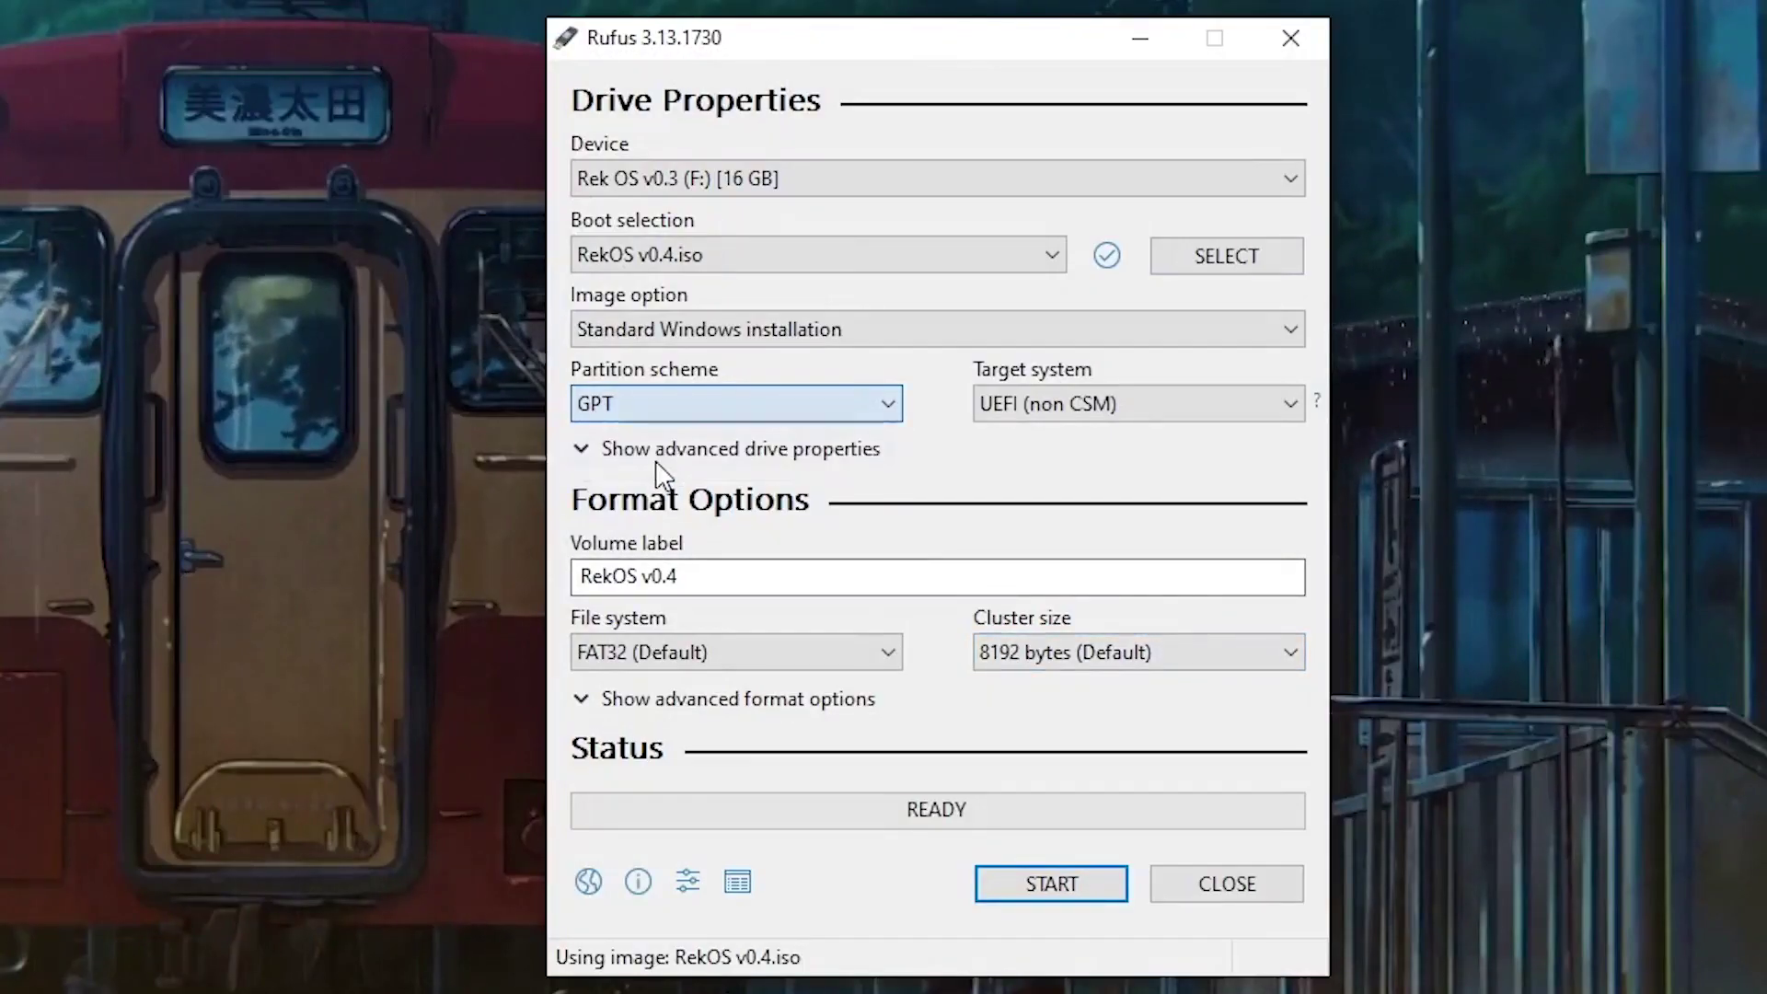
left_click(807, 665)
left_click(668, 710)
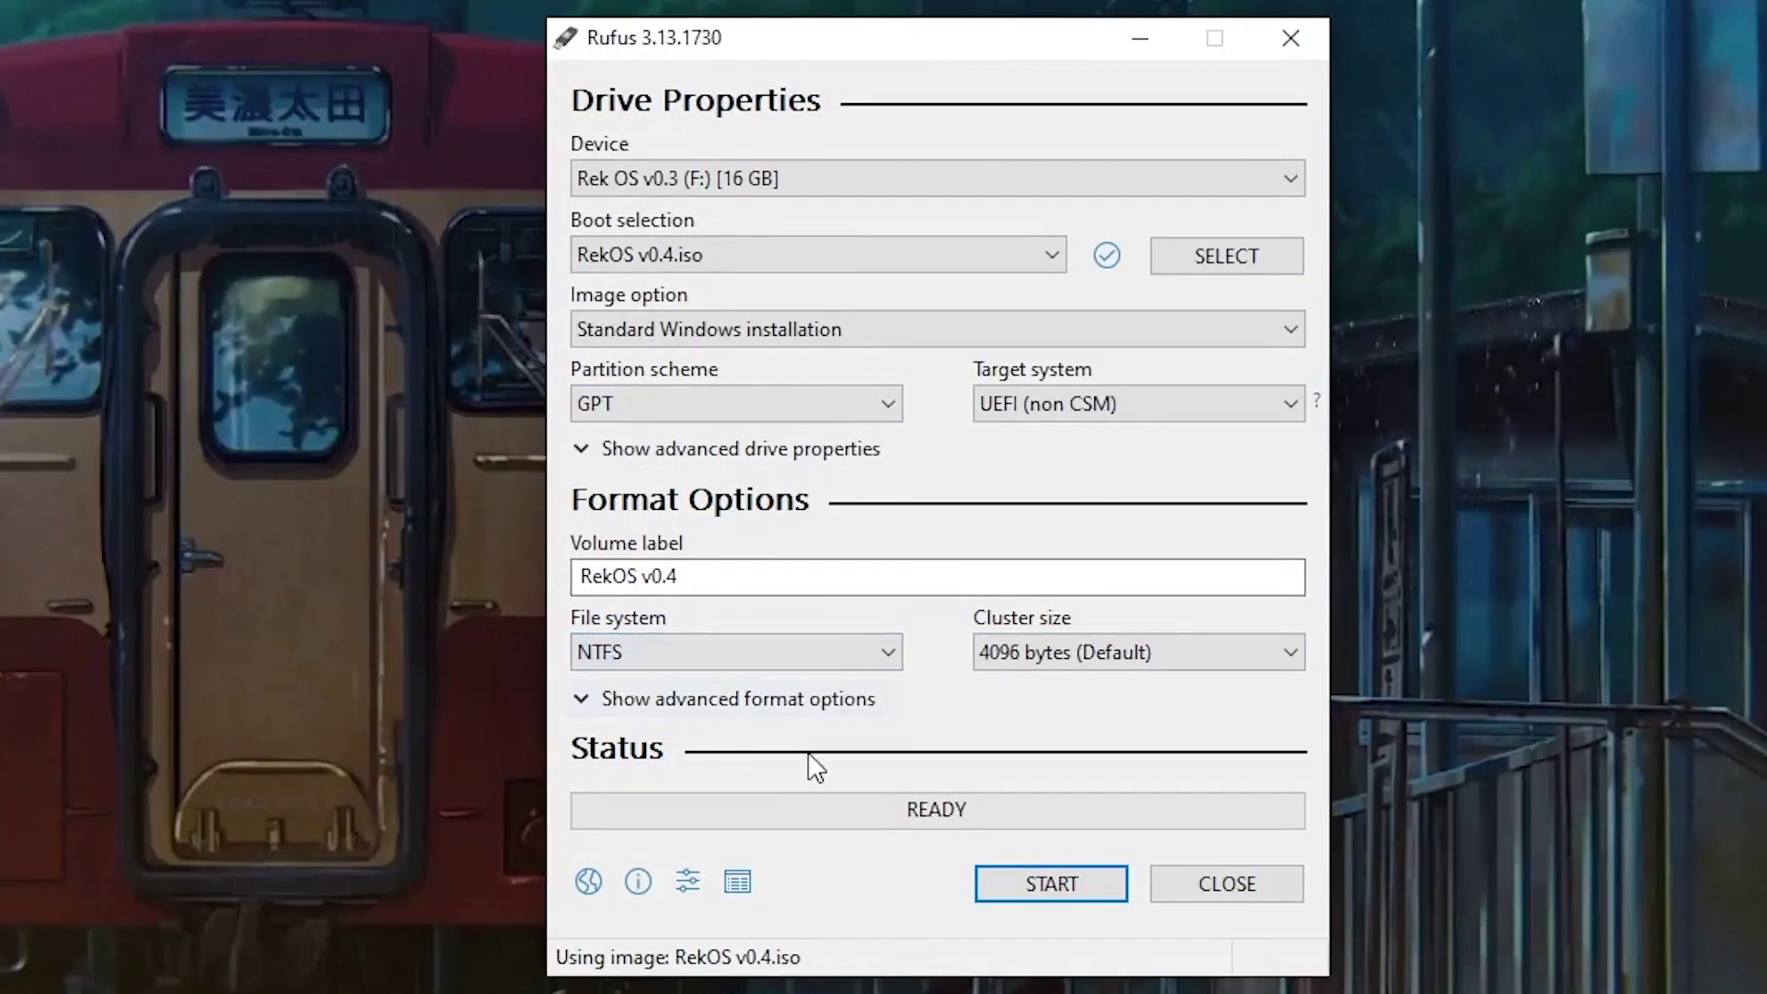
left_click(1052, 885)
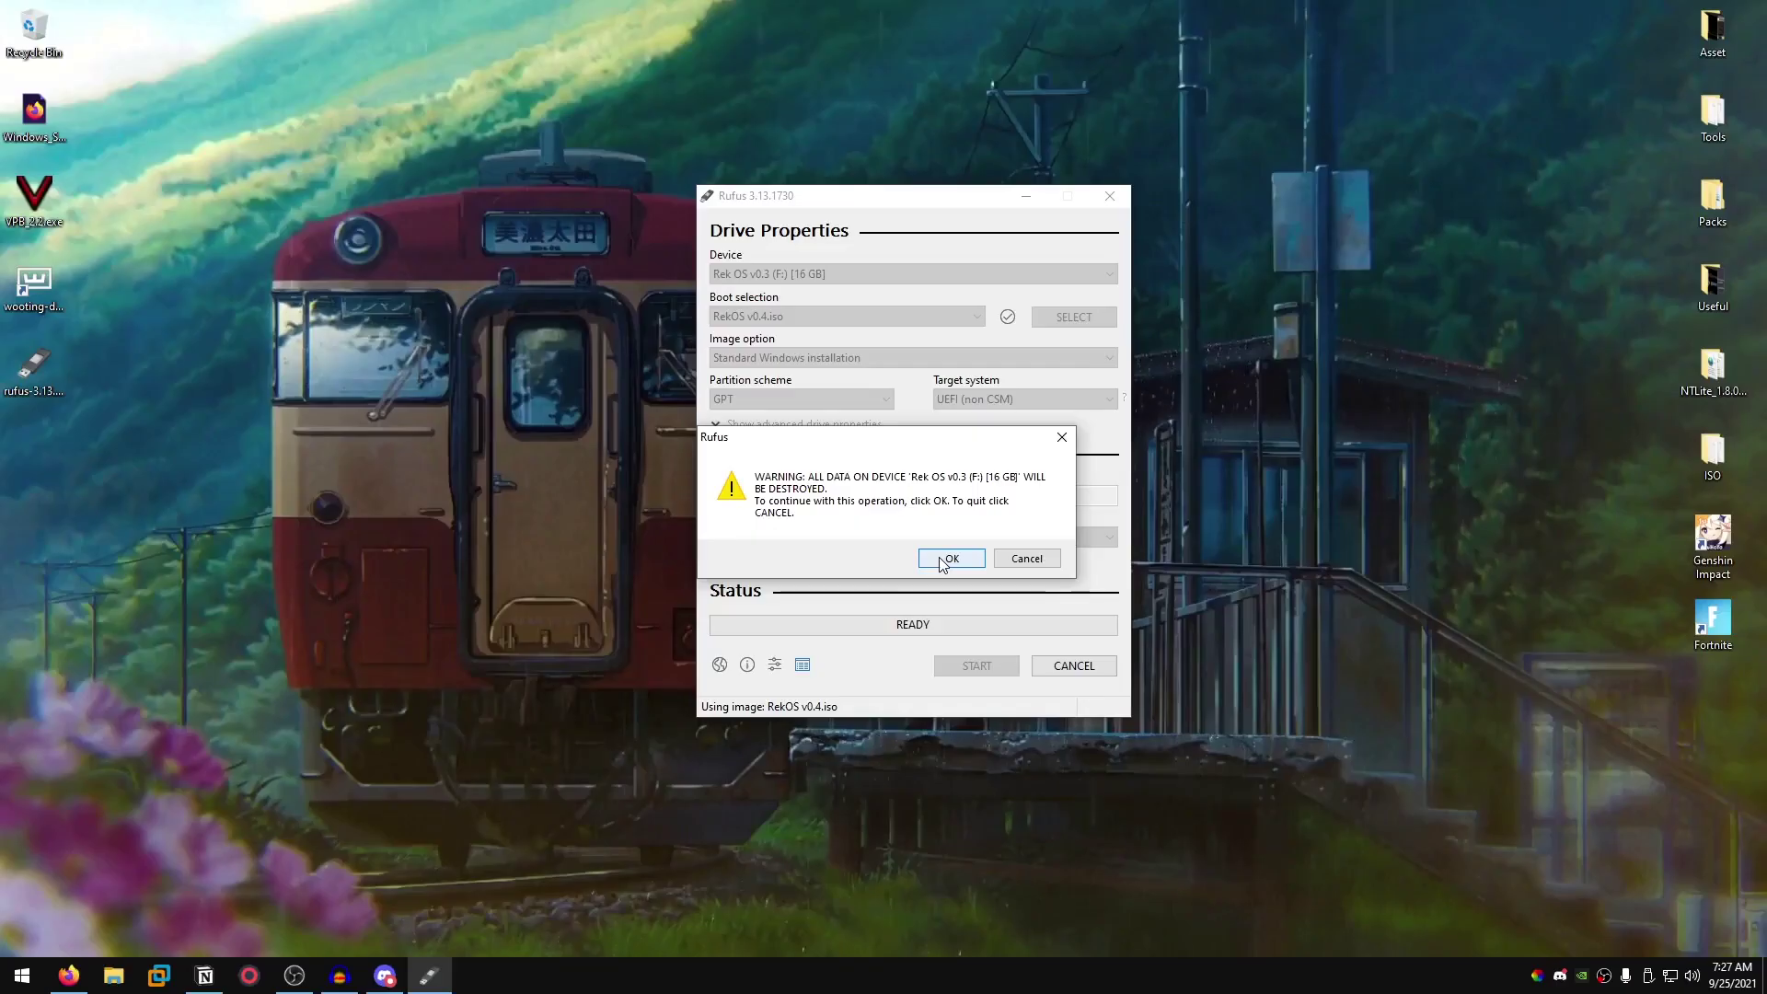
left_click(1004, 687)
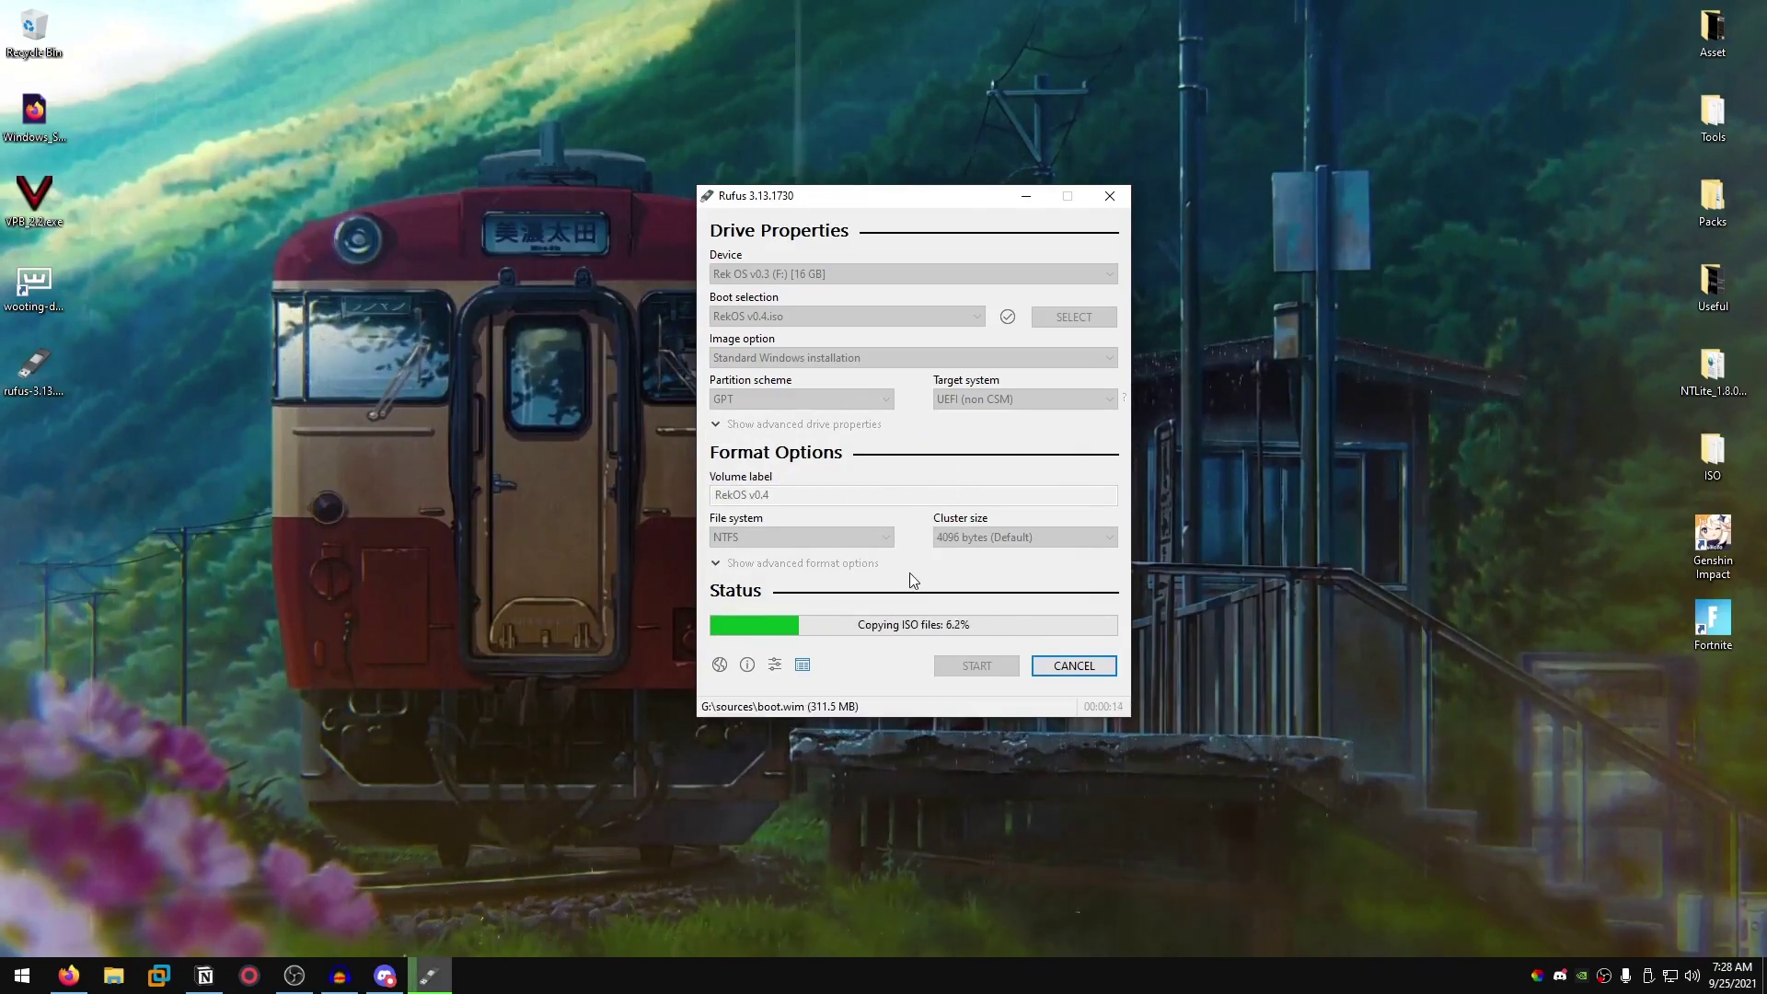
left_click(1017, 201)
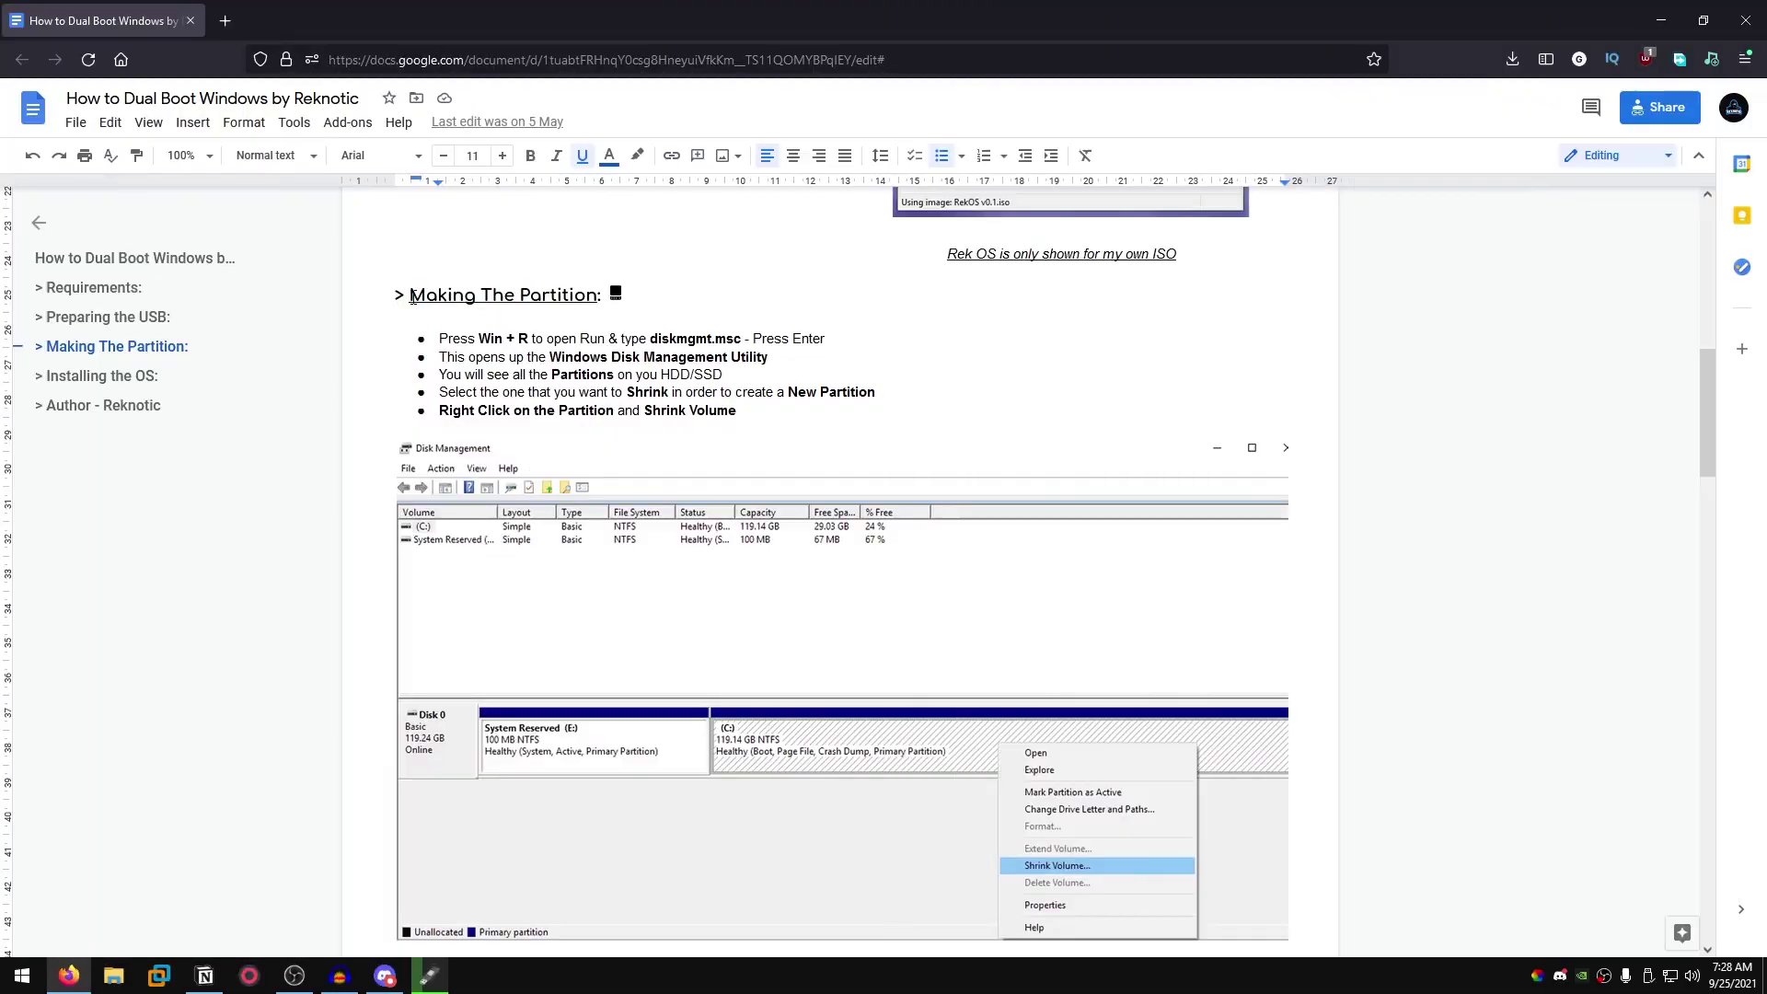
Highlight the Making The Partition heading, then run diskmgmt.msc to open Disk Management
left_click_drag(410, 295, 599, 296)
left_click(558, 358)
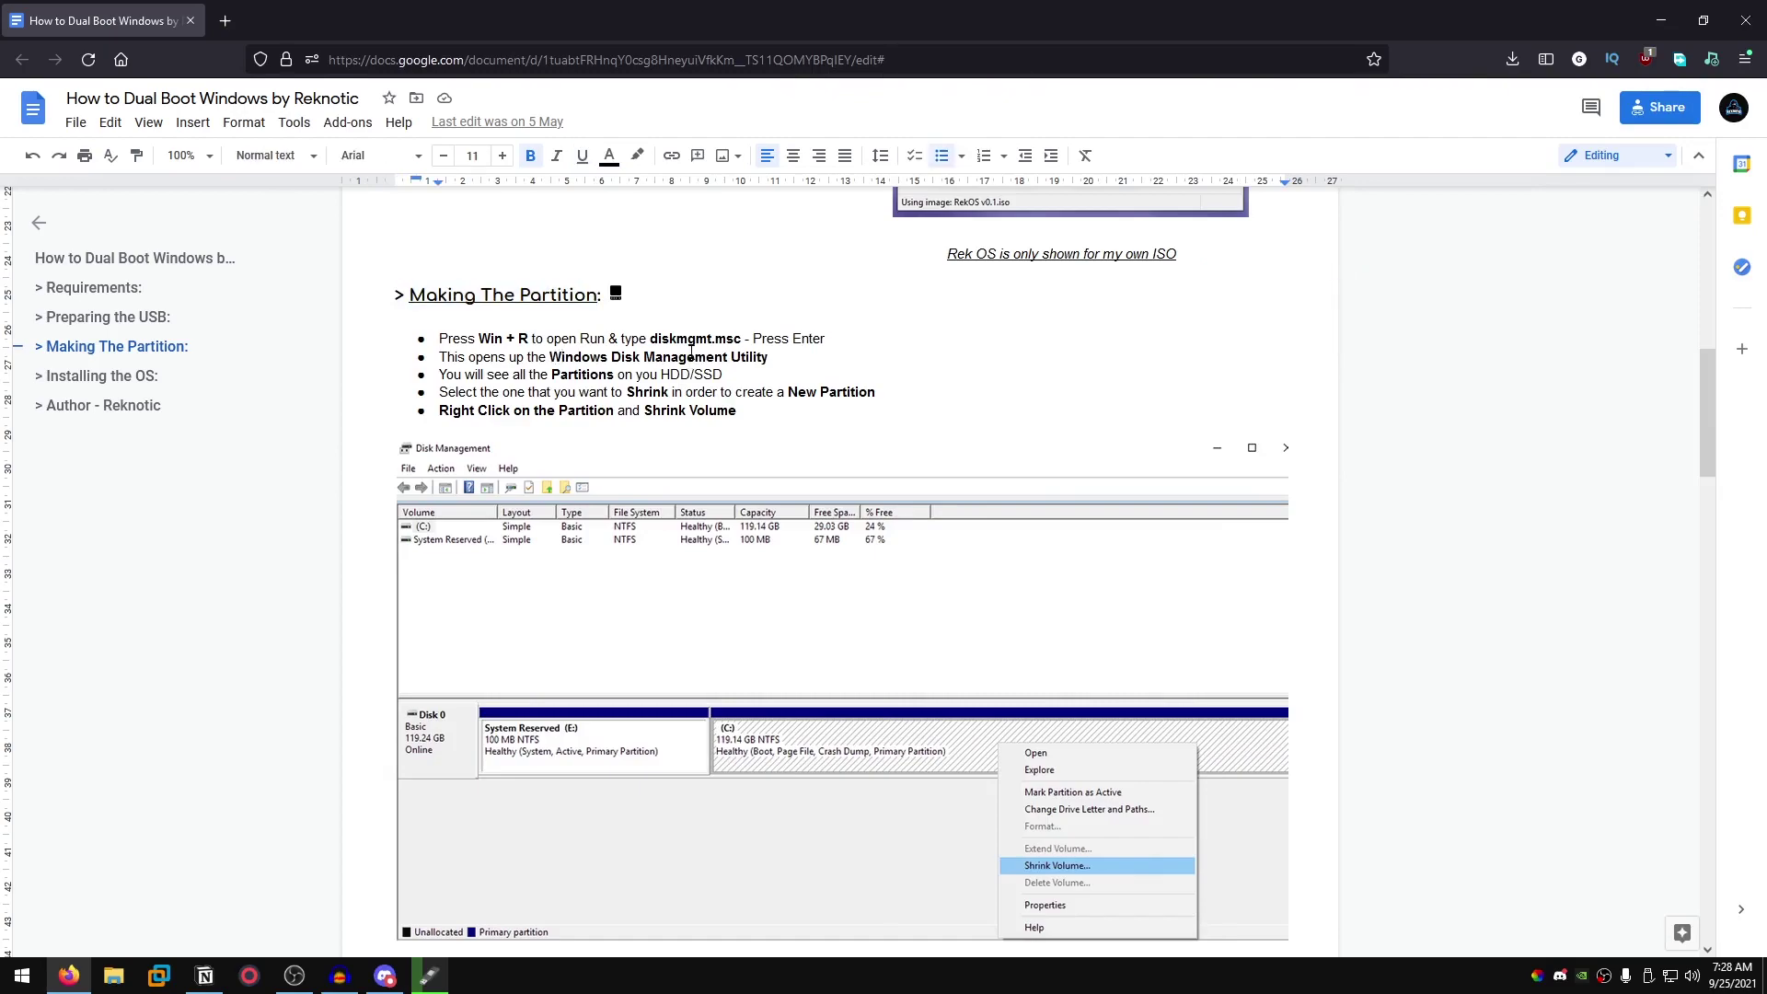
key("super+r")
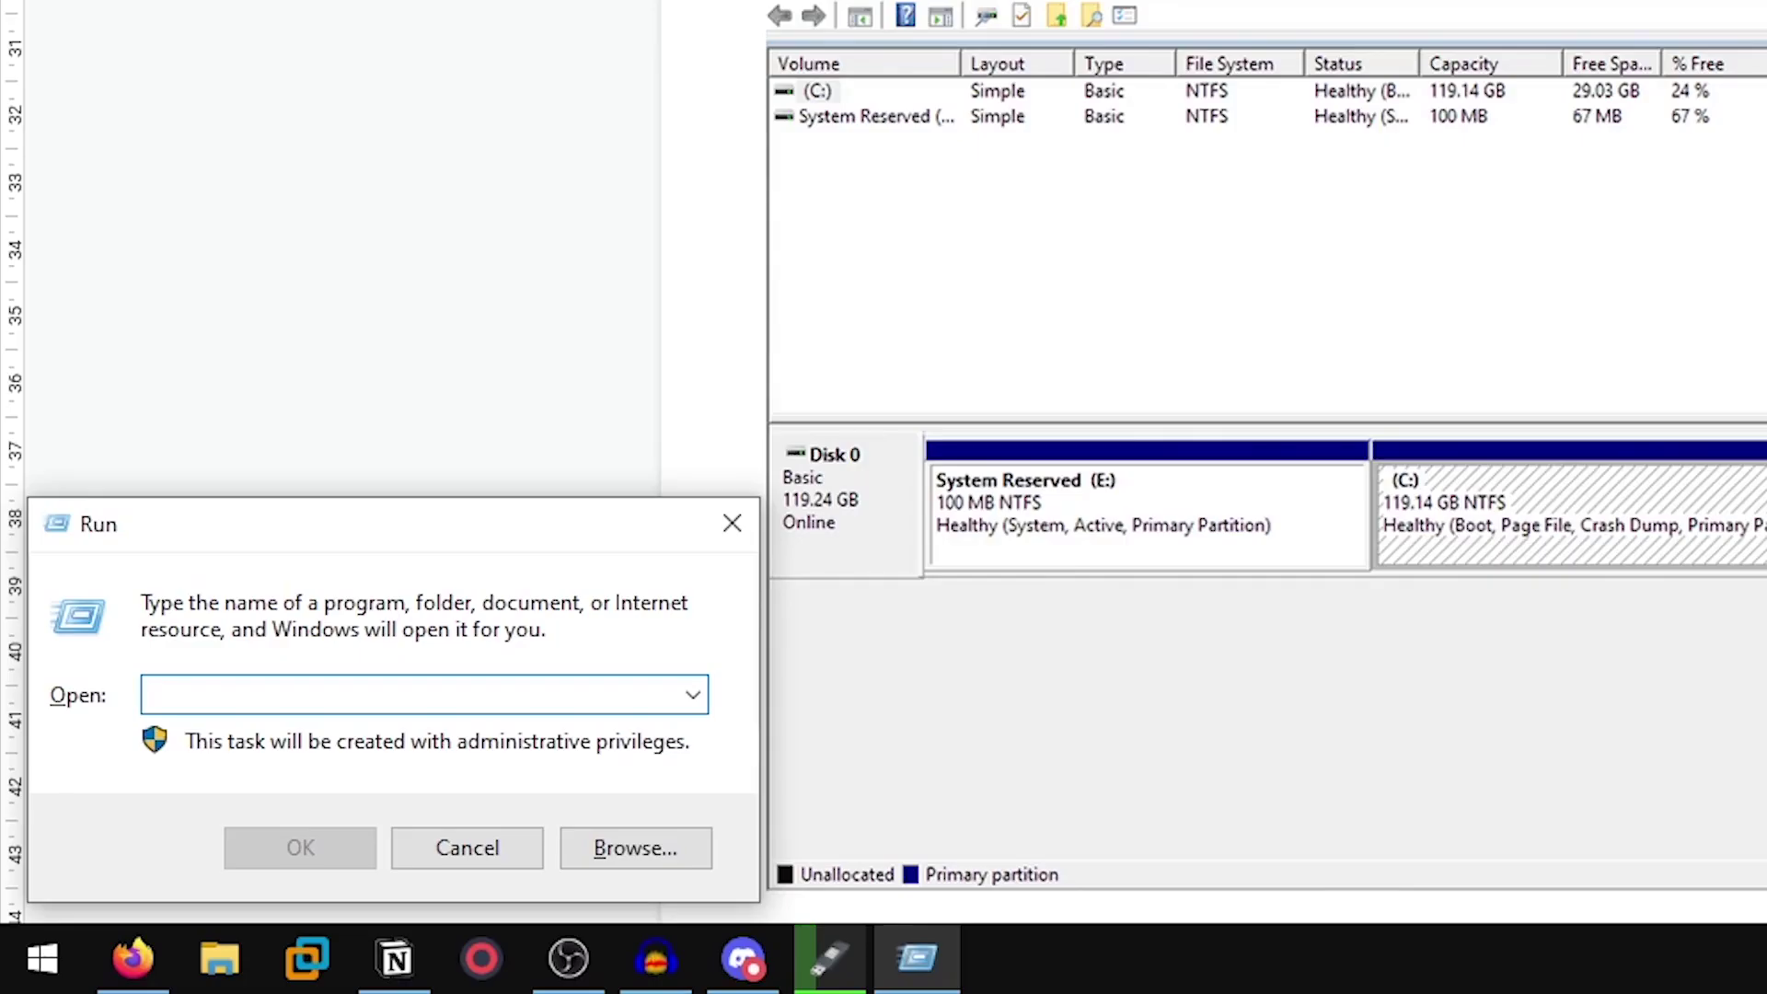
type("di")
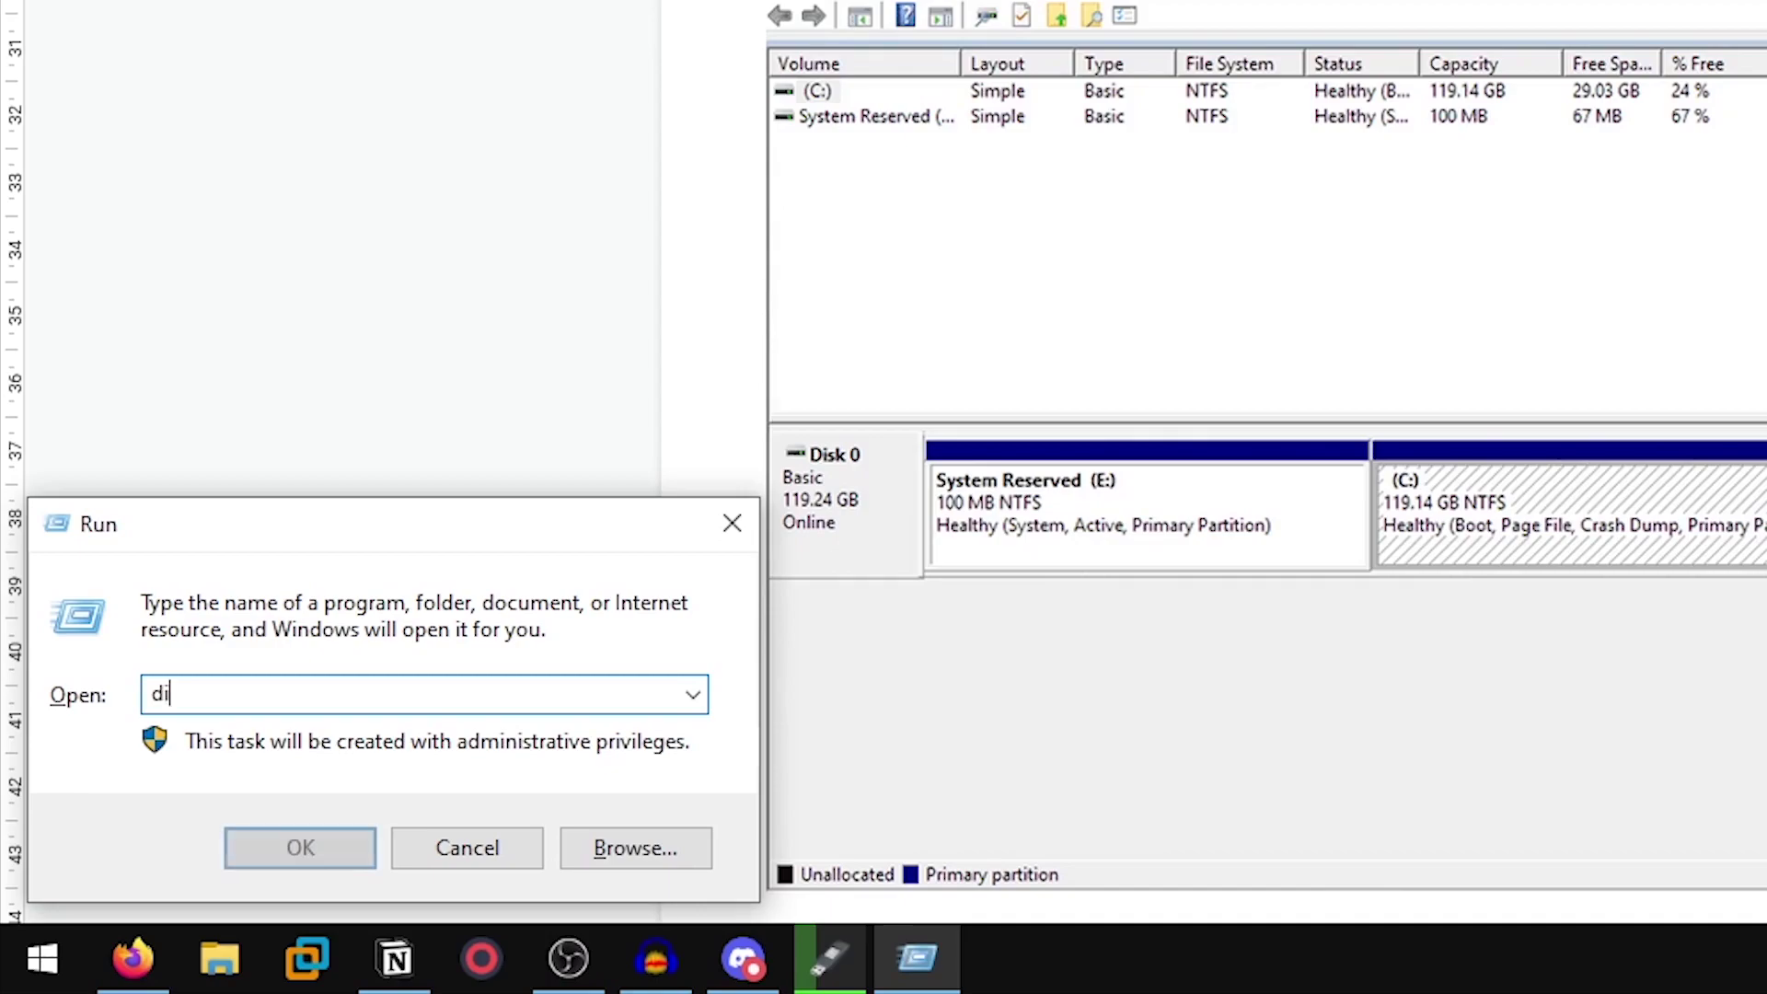
type("skmgmt.msc")
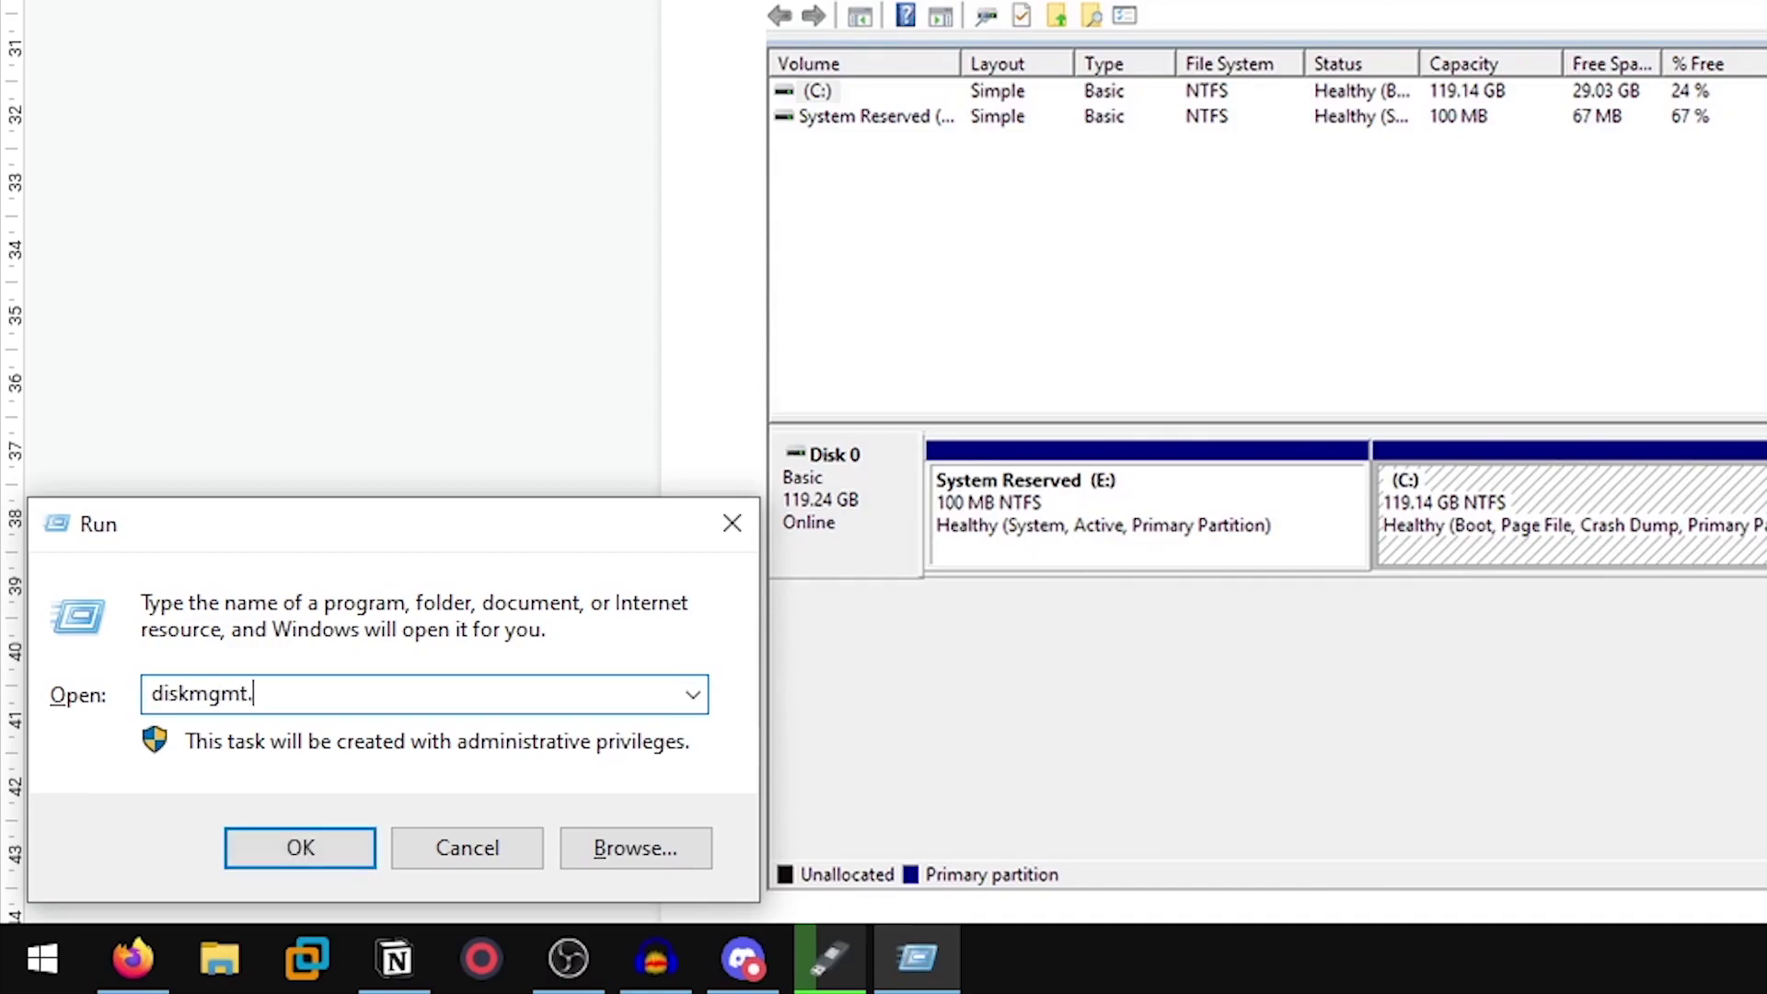
key("Return")
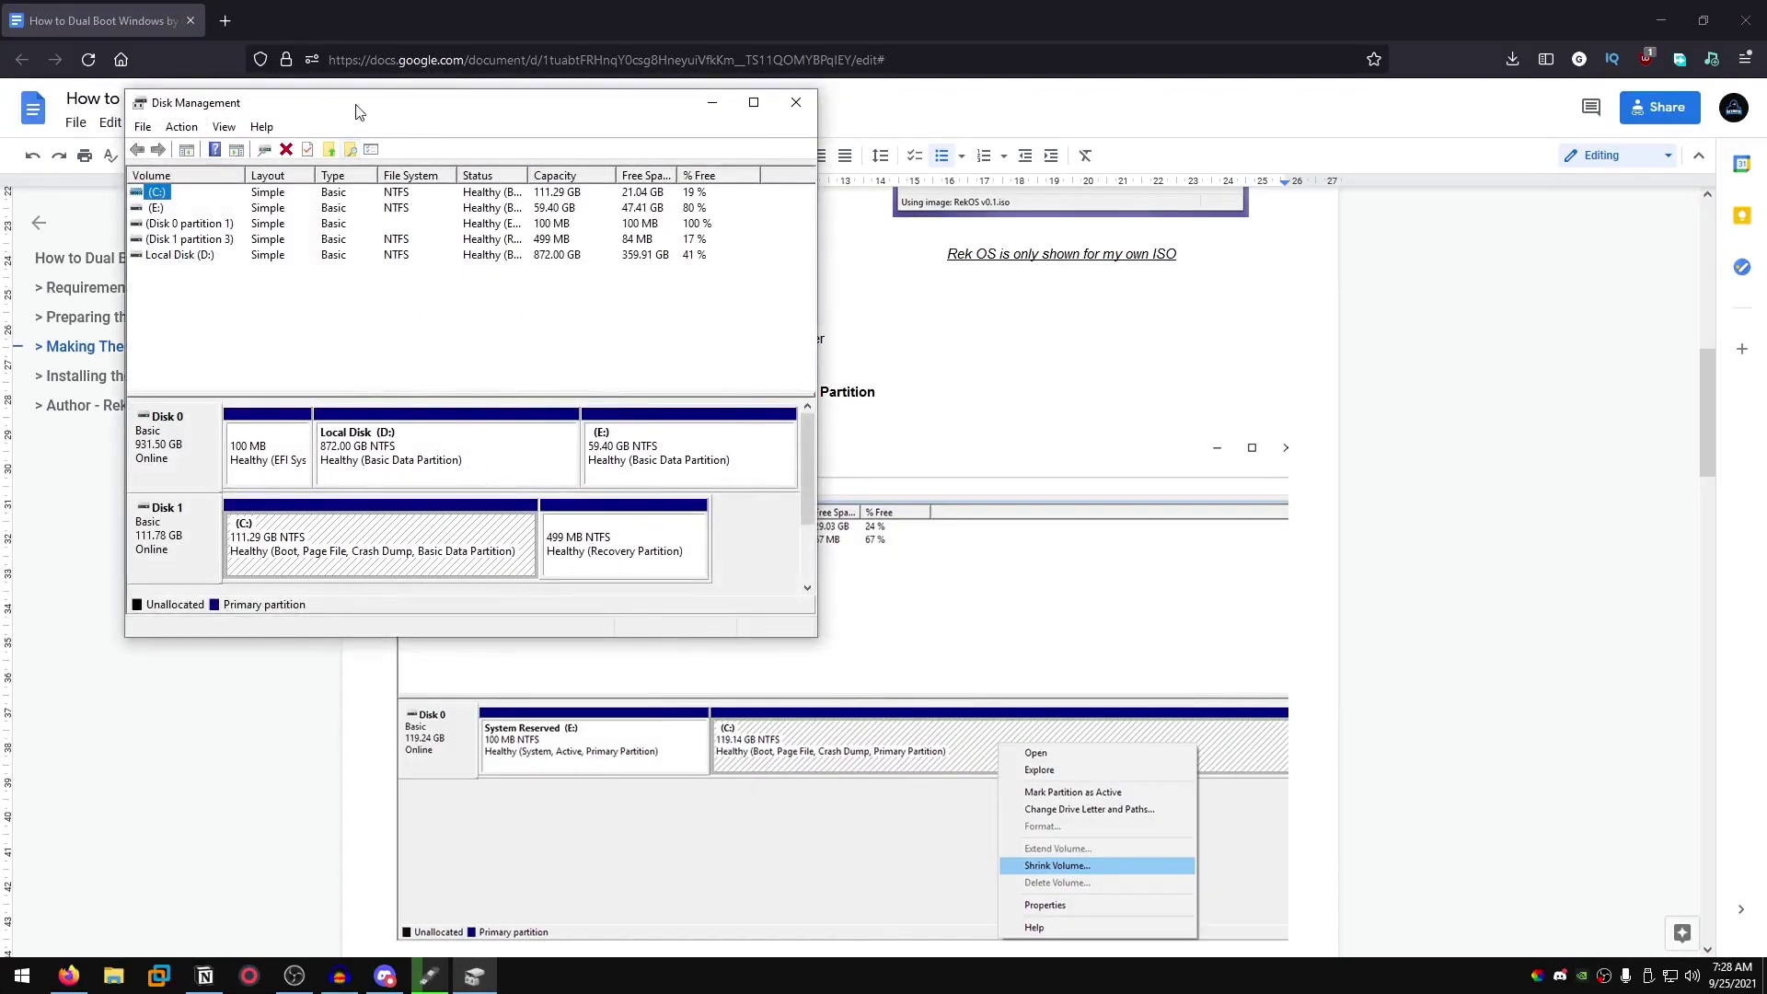
Enlarge Disk Management and inspect the C:, D: and E: partitions
left_click_drag(822, 636, 1307, 726)
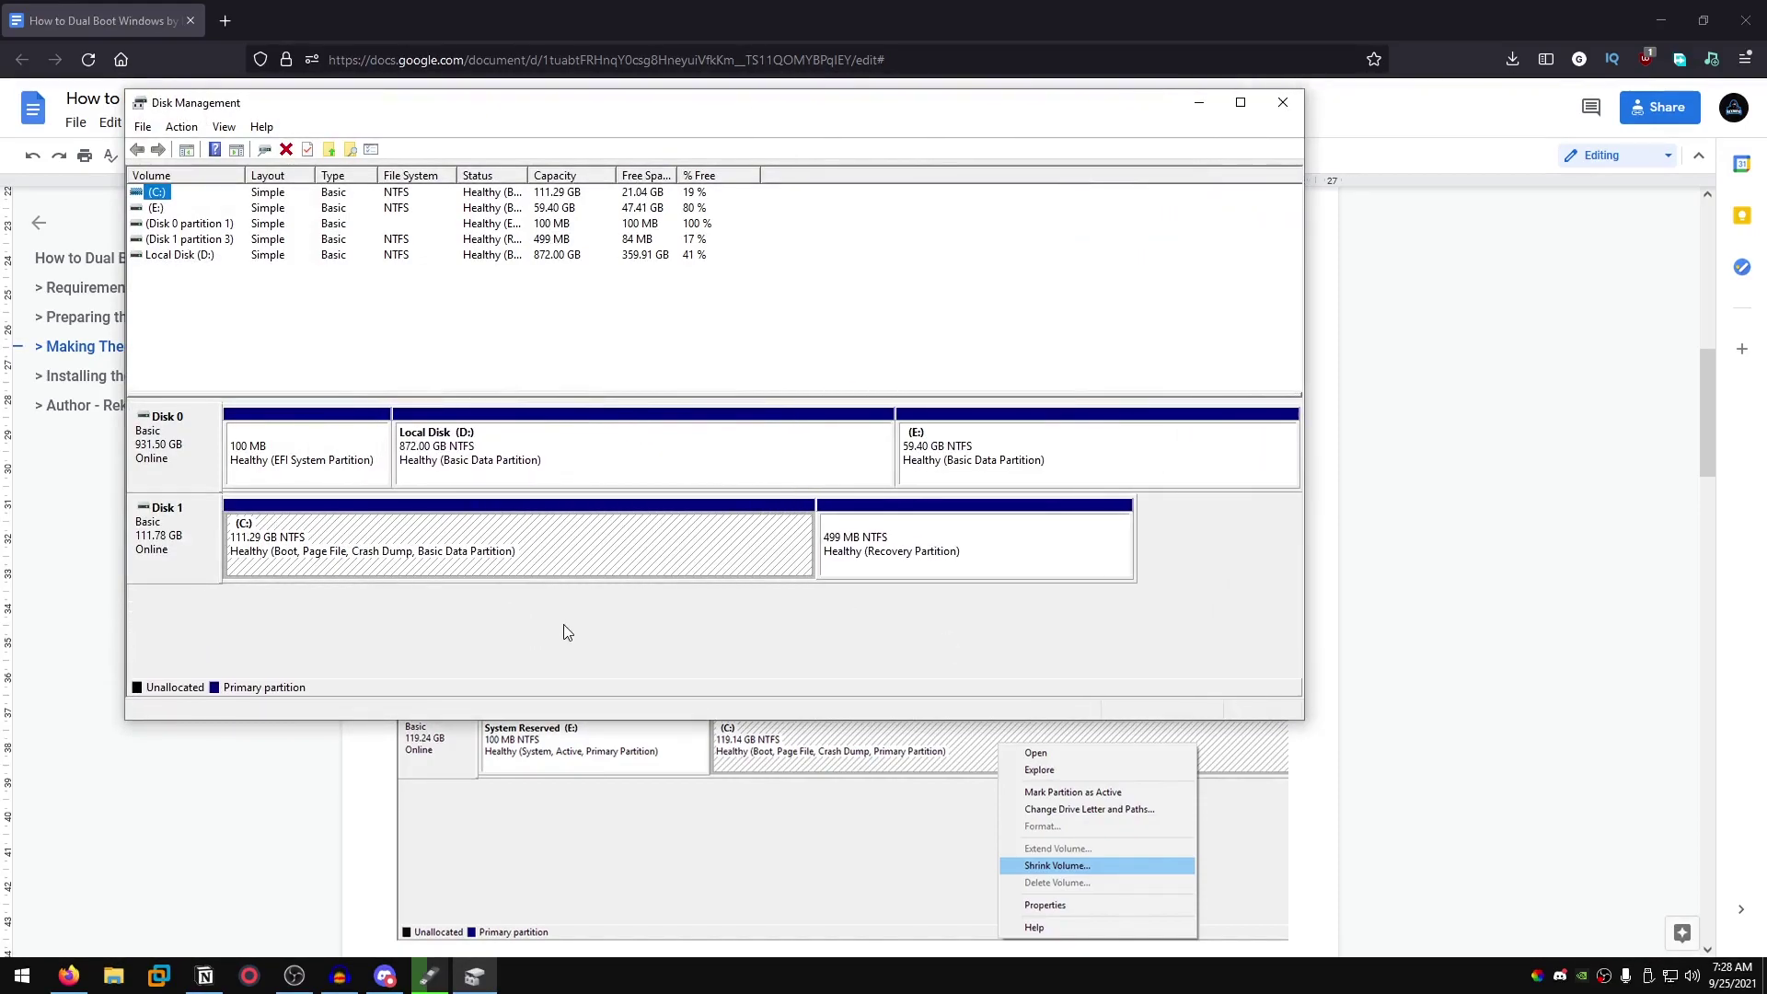
left_click(394, 564)
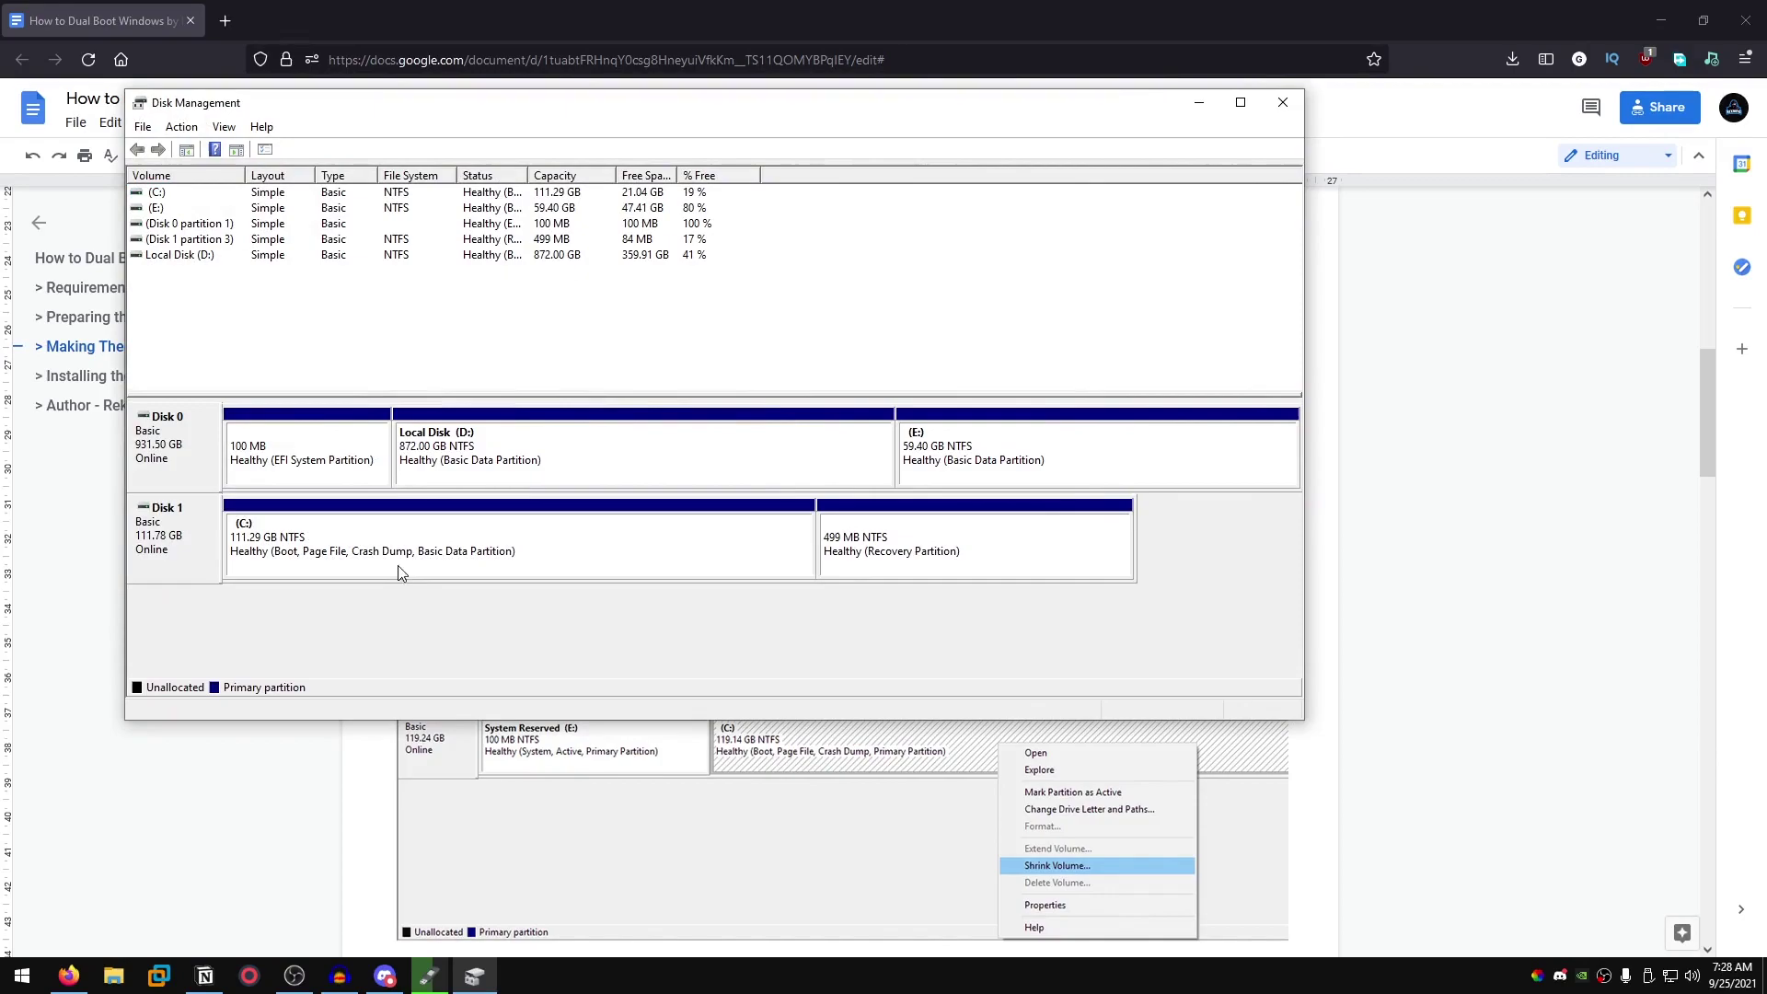
left_click(555, 450)
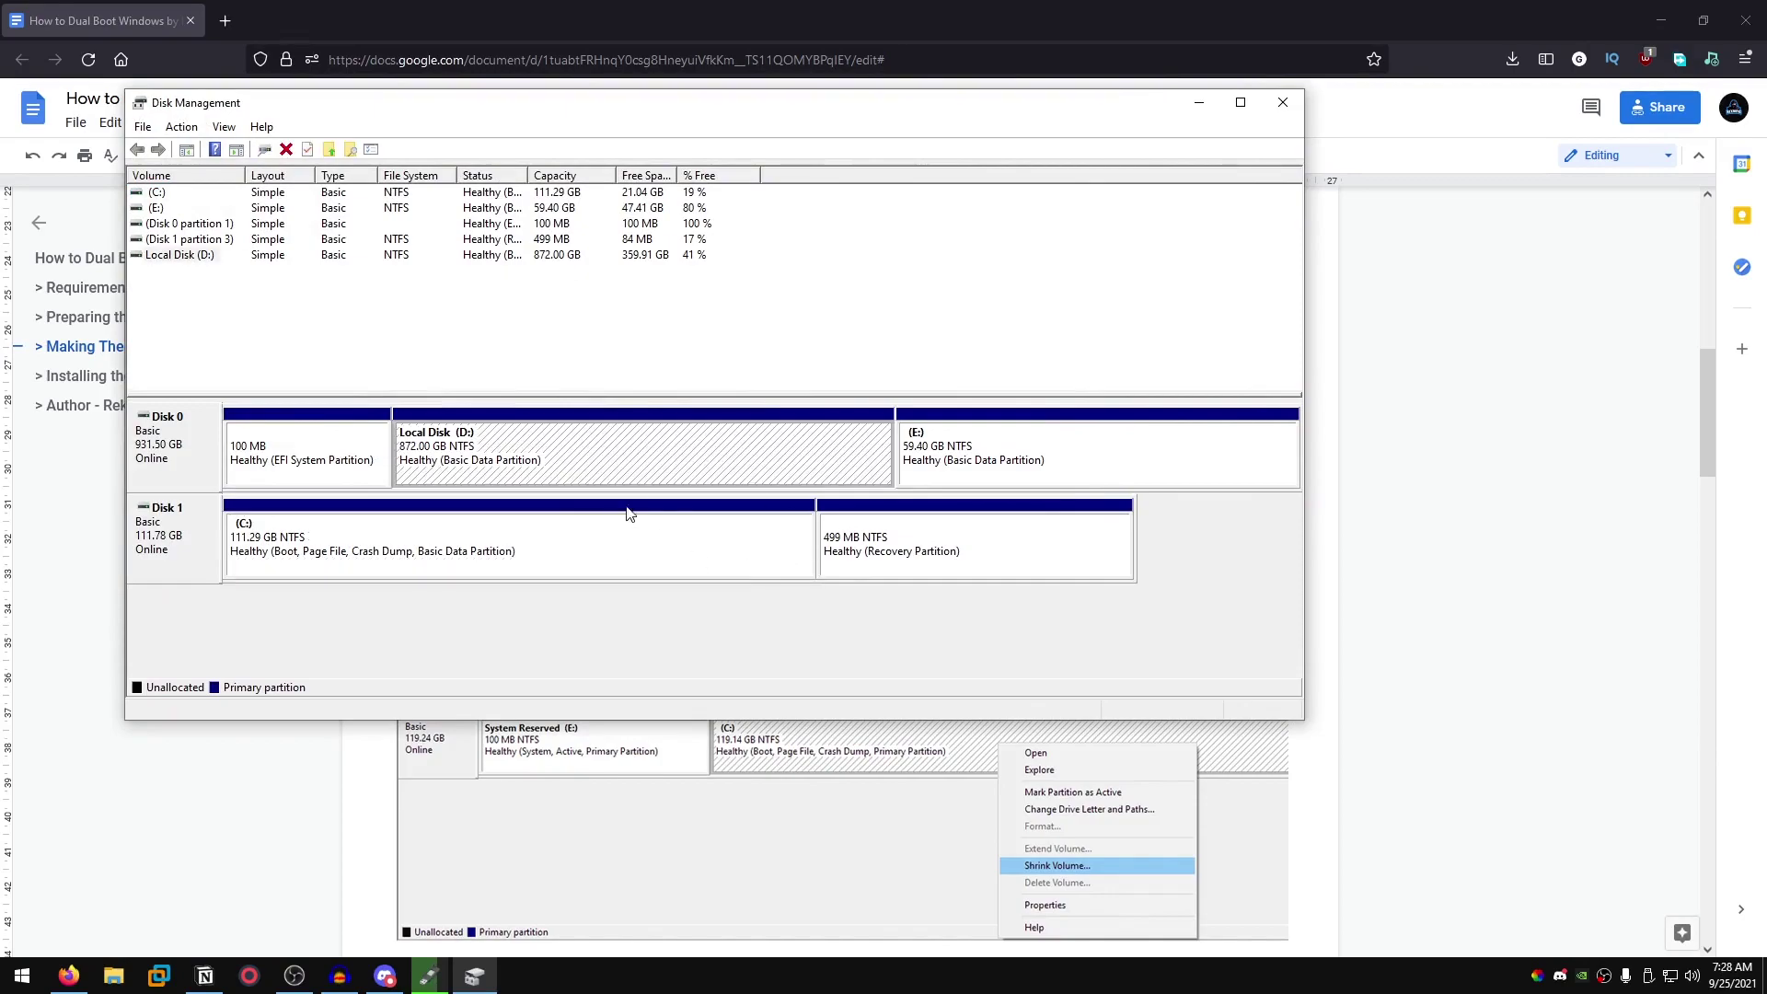
left_click(1045, 439)
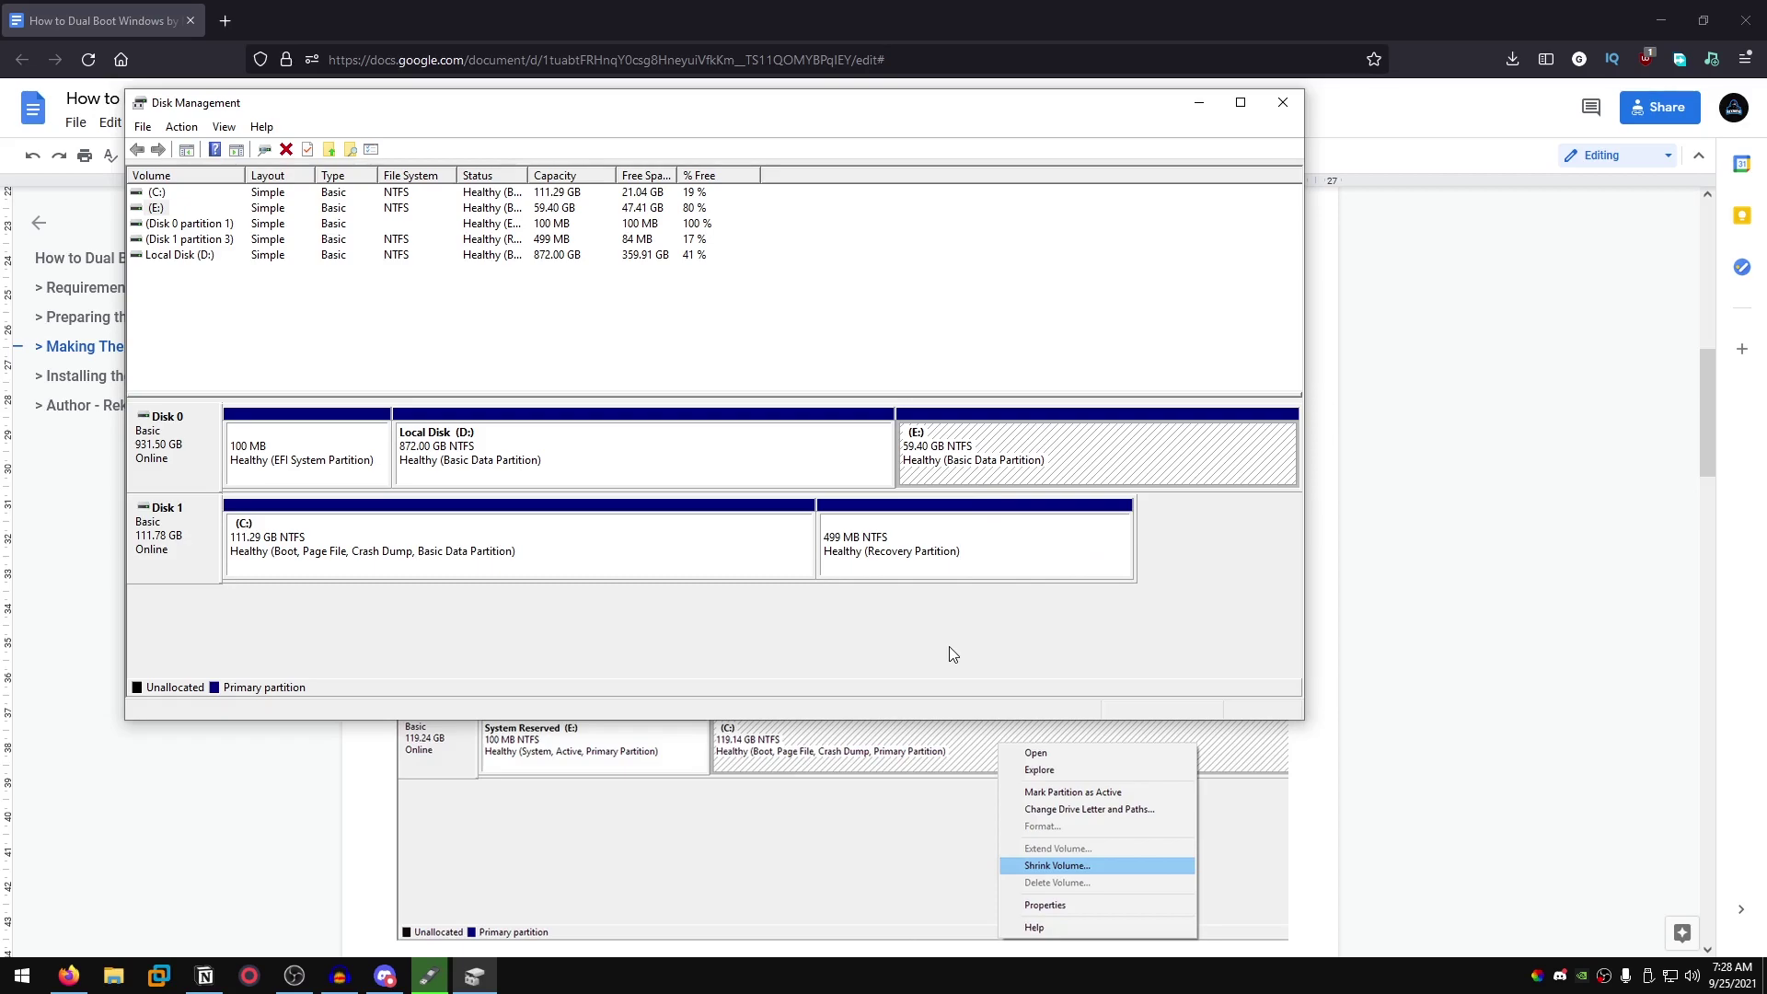
left_click(704, 477)
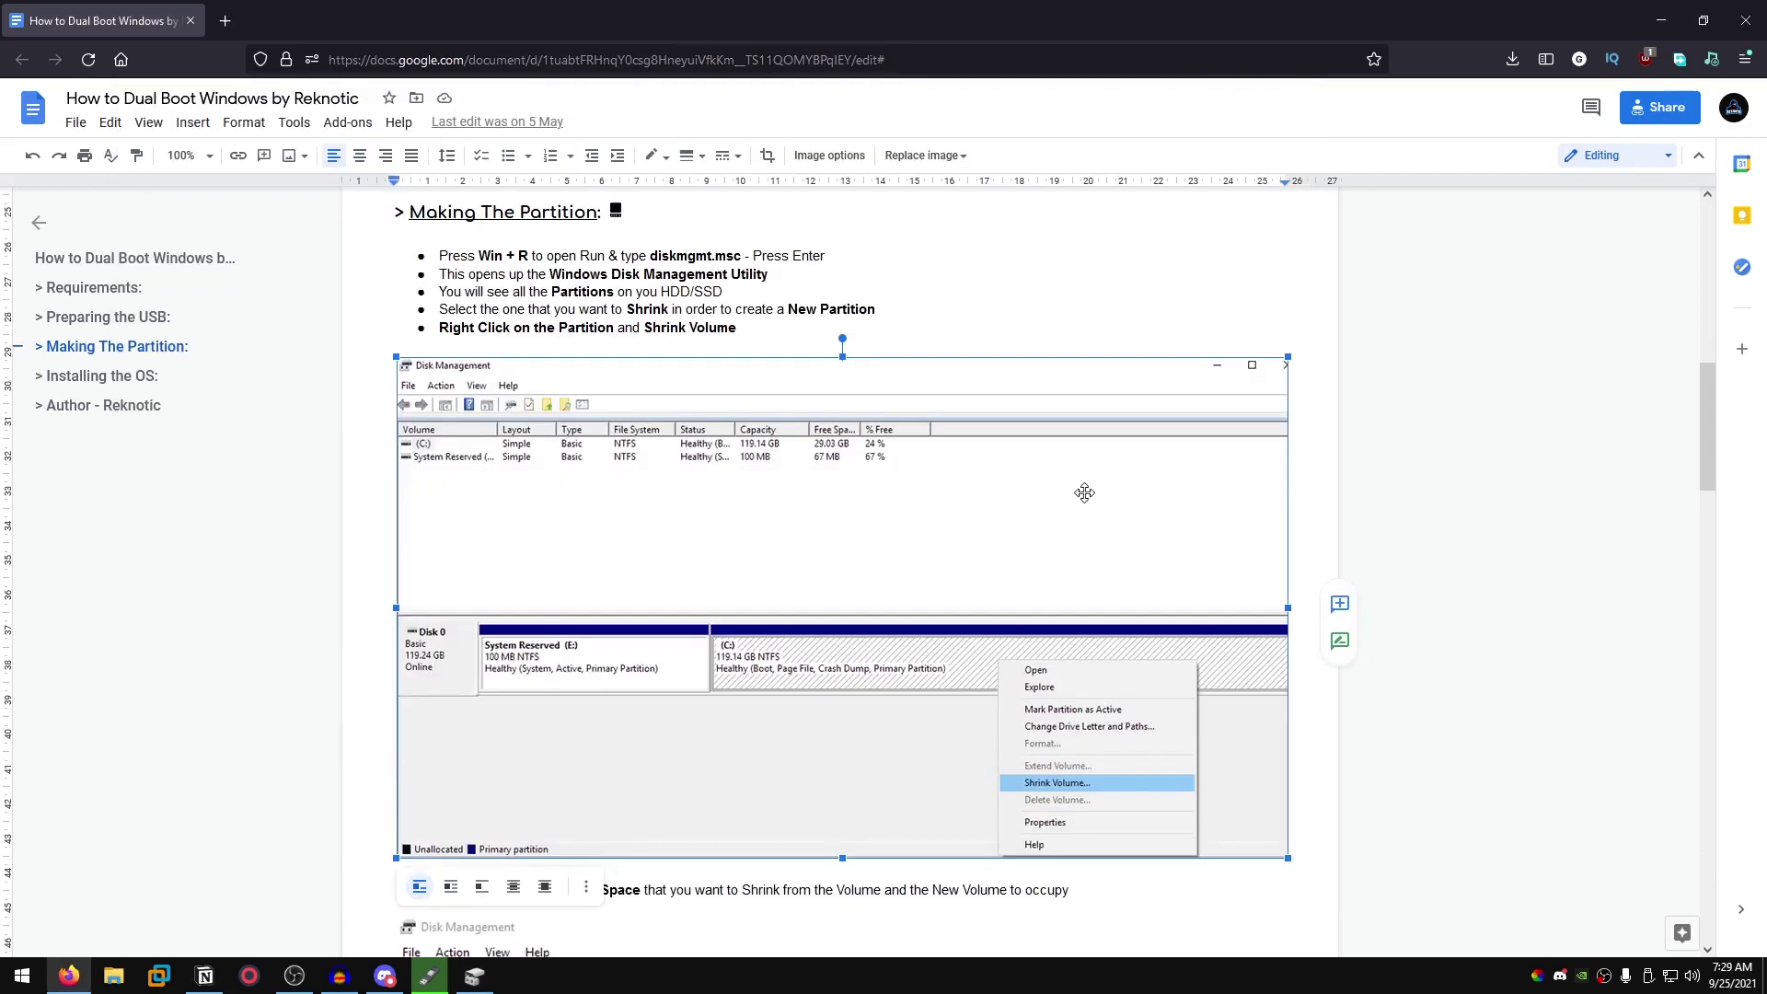
Open Shrink Volume for Local Disk (D:), which proposes a 368470 MB shrink
left_click(488, 984)
right_click(583, 468)
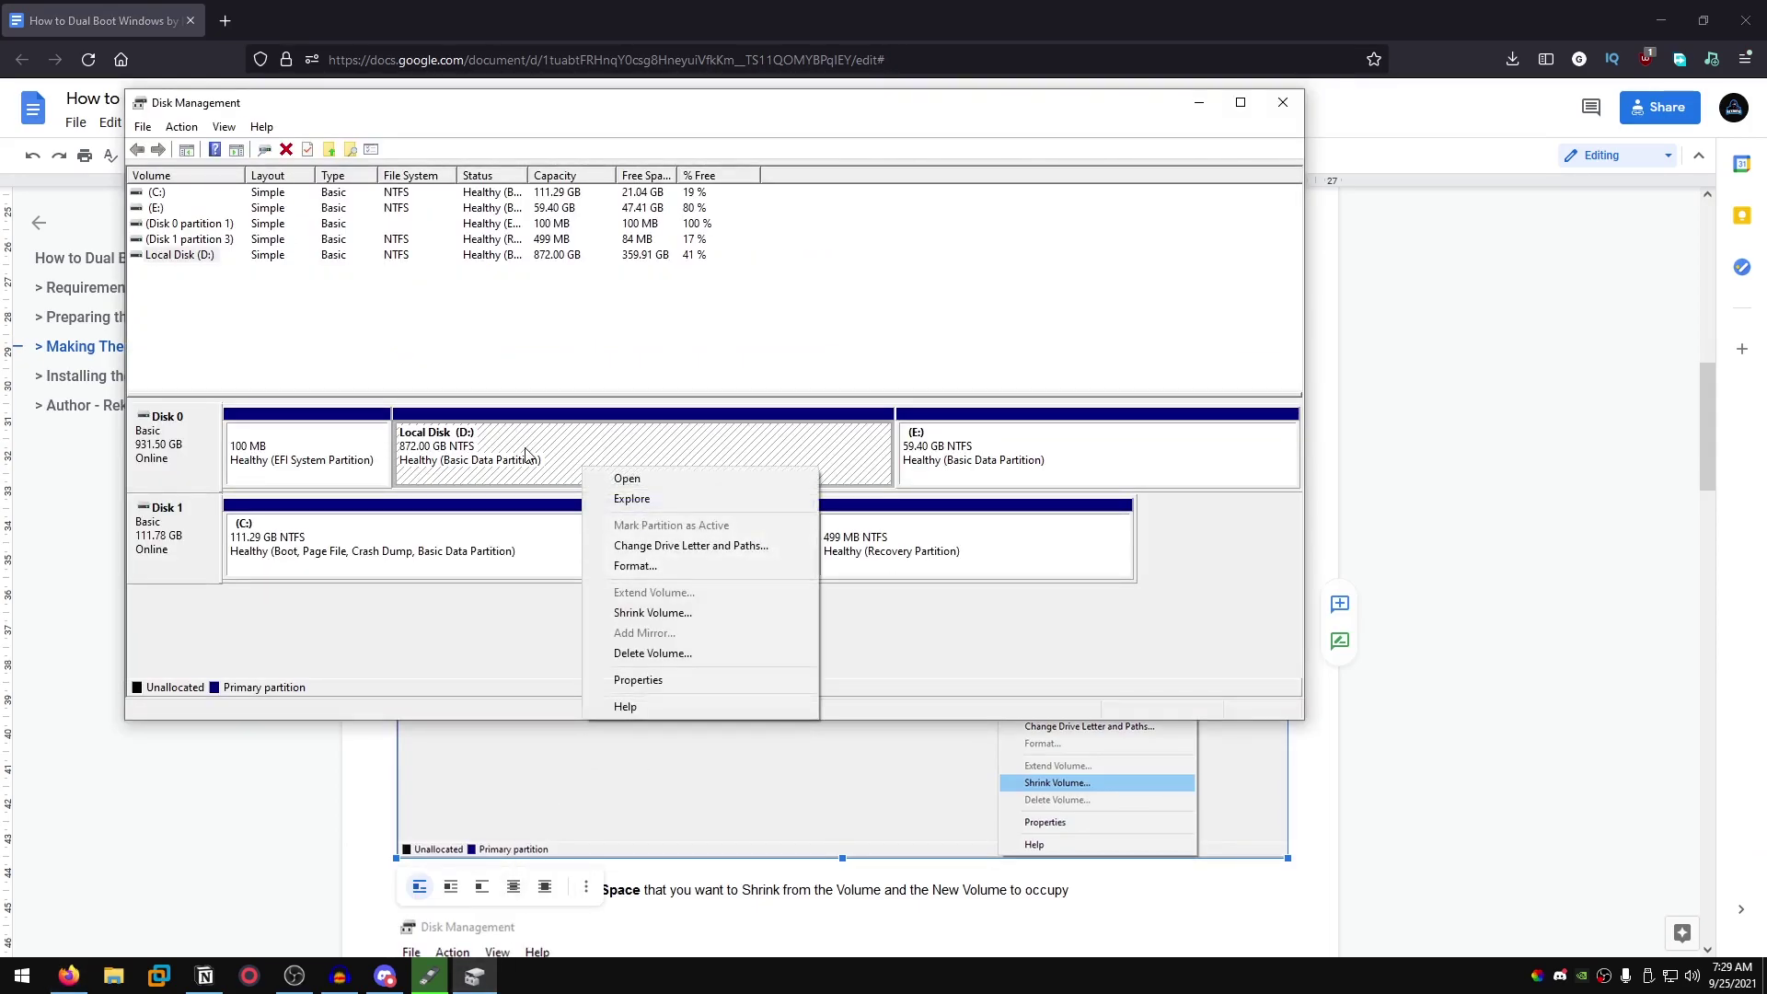
left_click(727, 613)
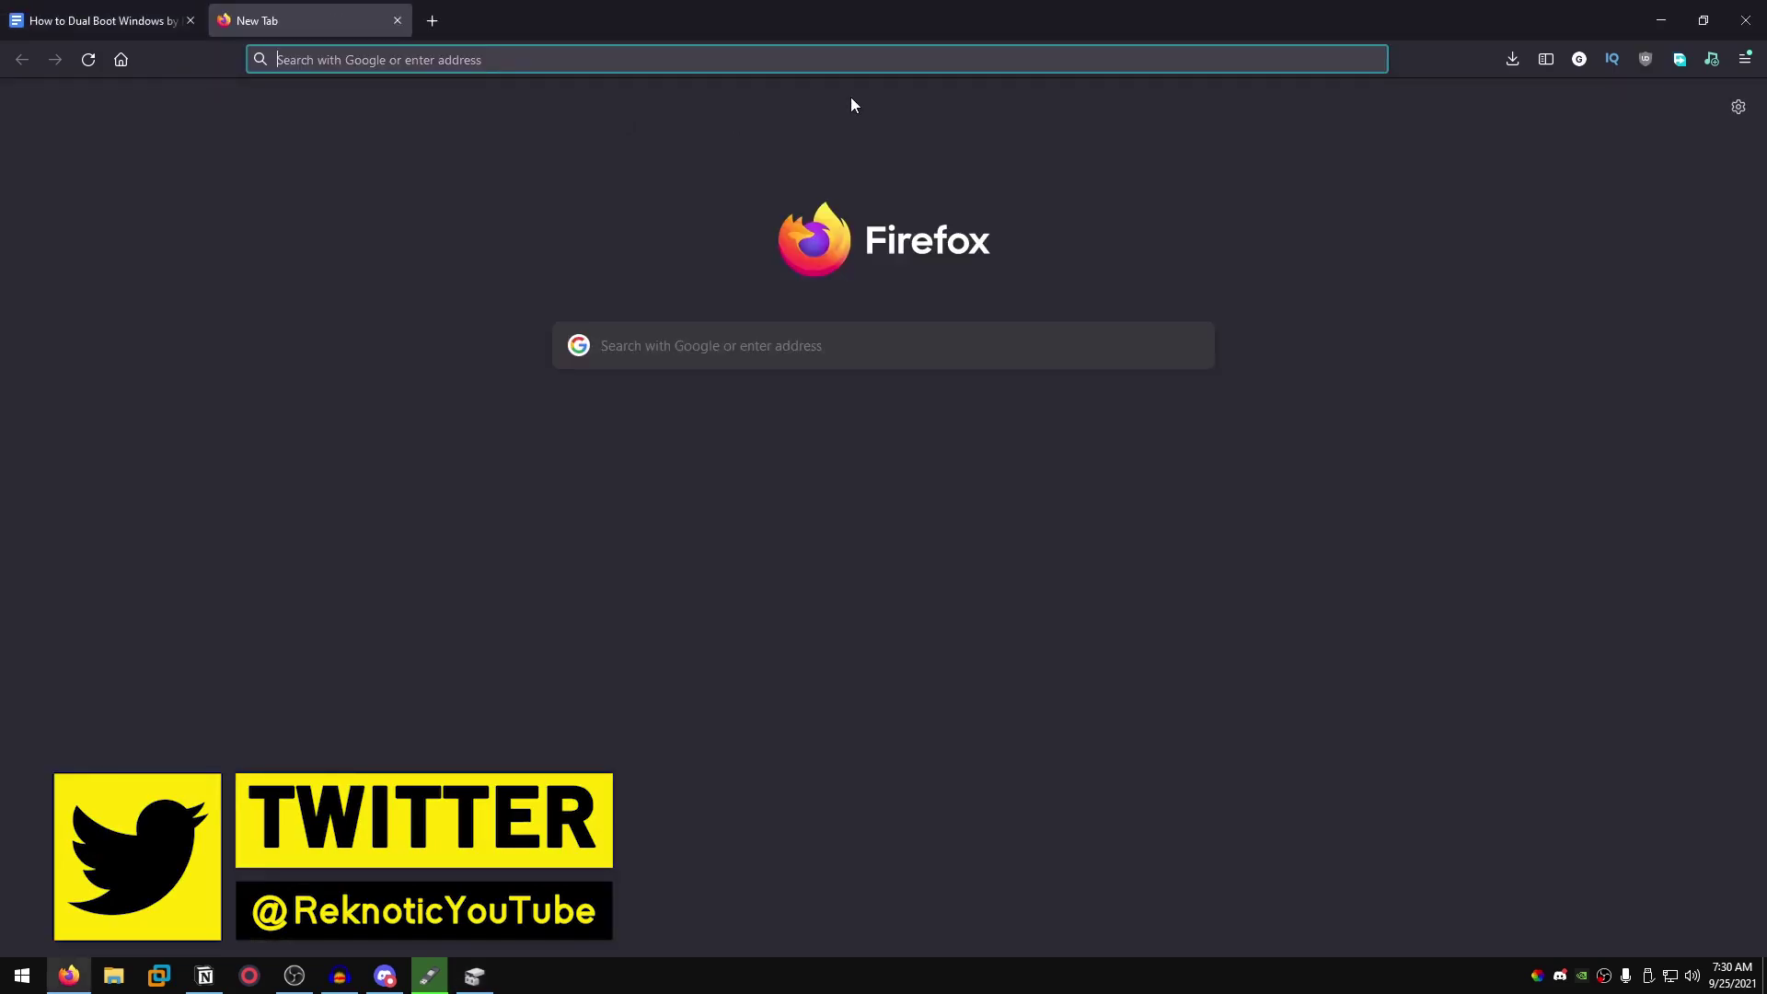
Convert 60 GB to megabytes via a 'gb to mb' Google search and copy the 60000 result
type("gb to mb")
key("Return")
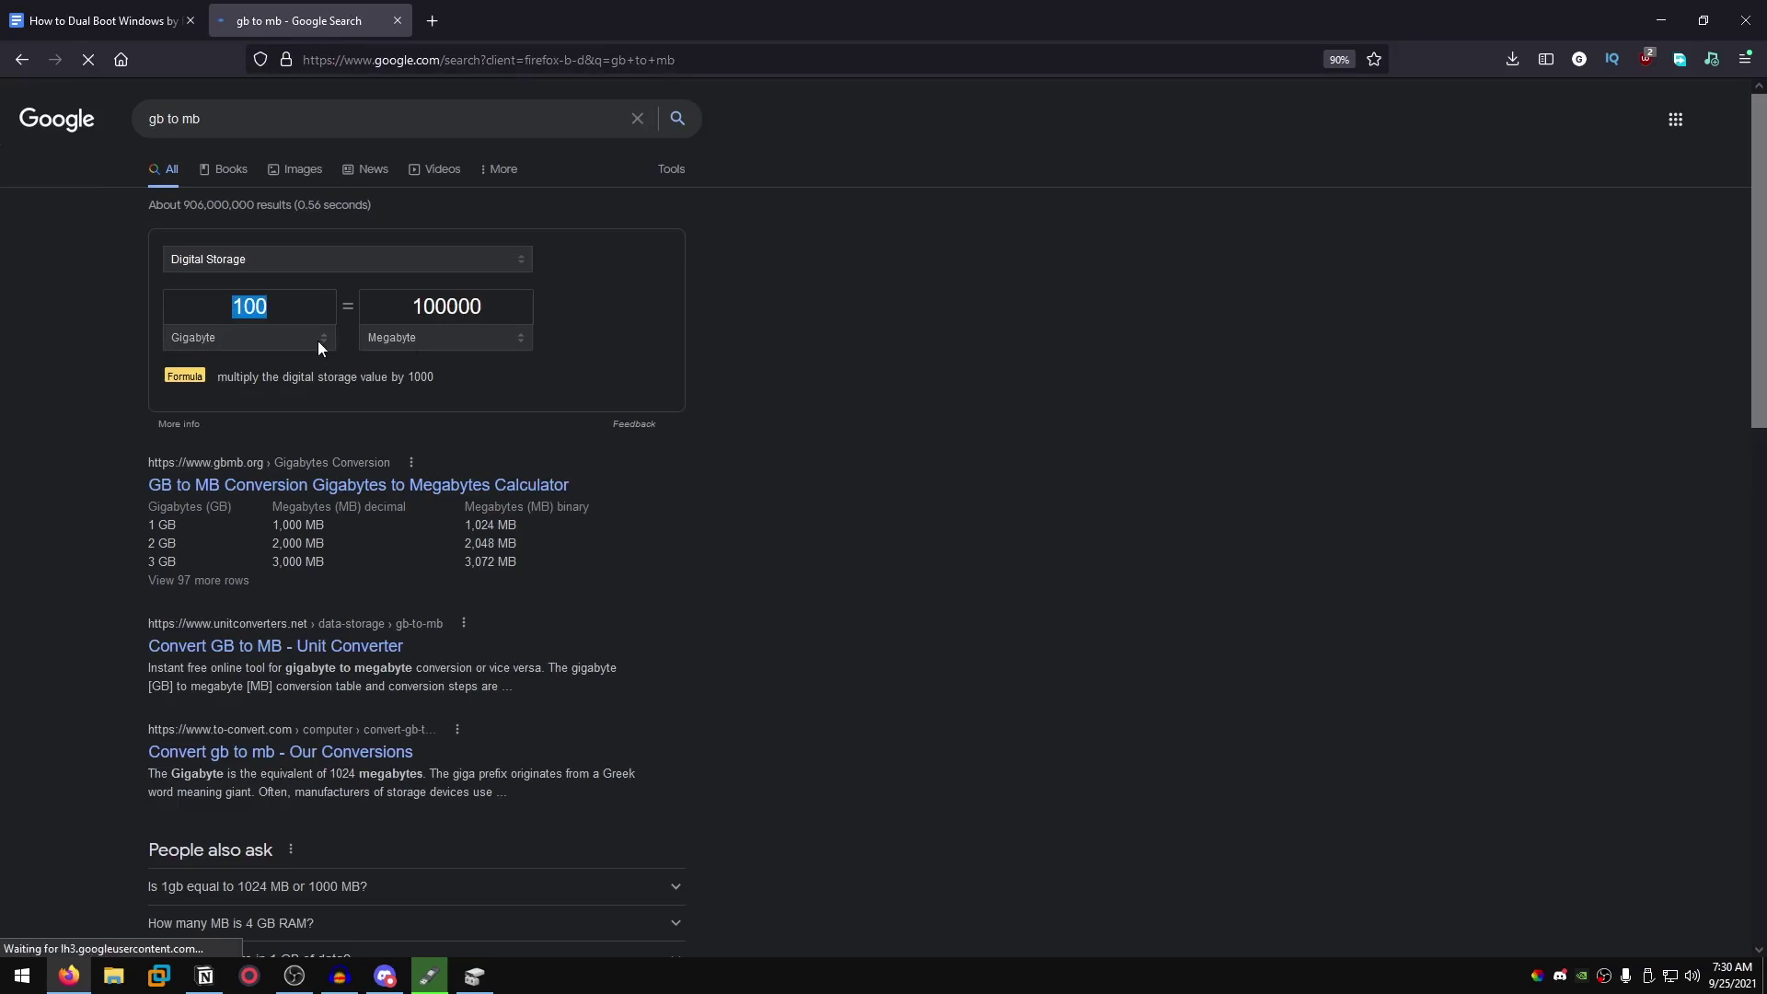
left_click(452, 306)
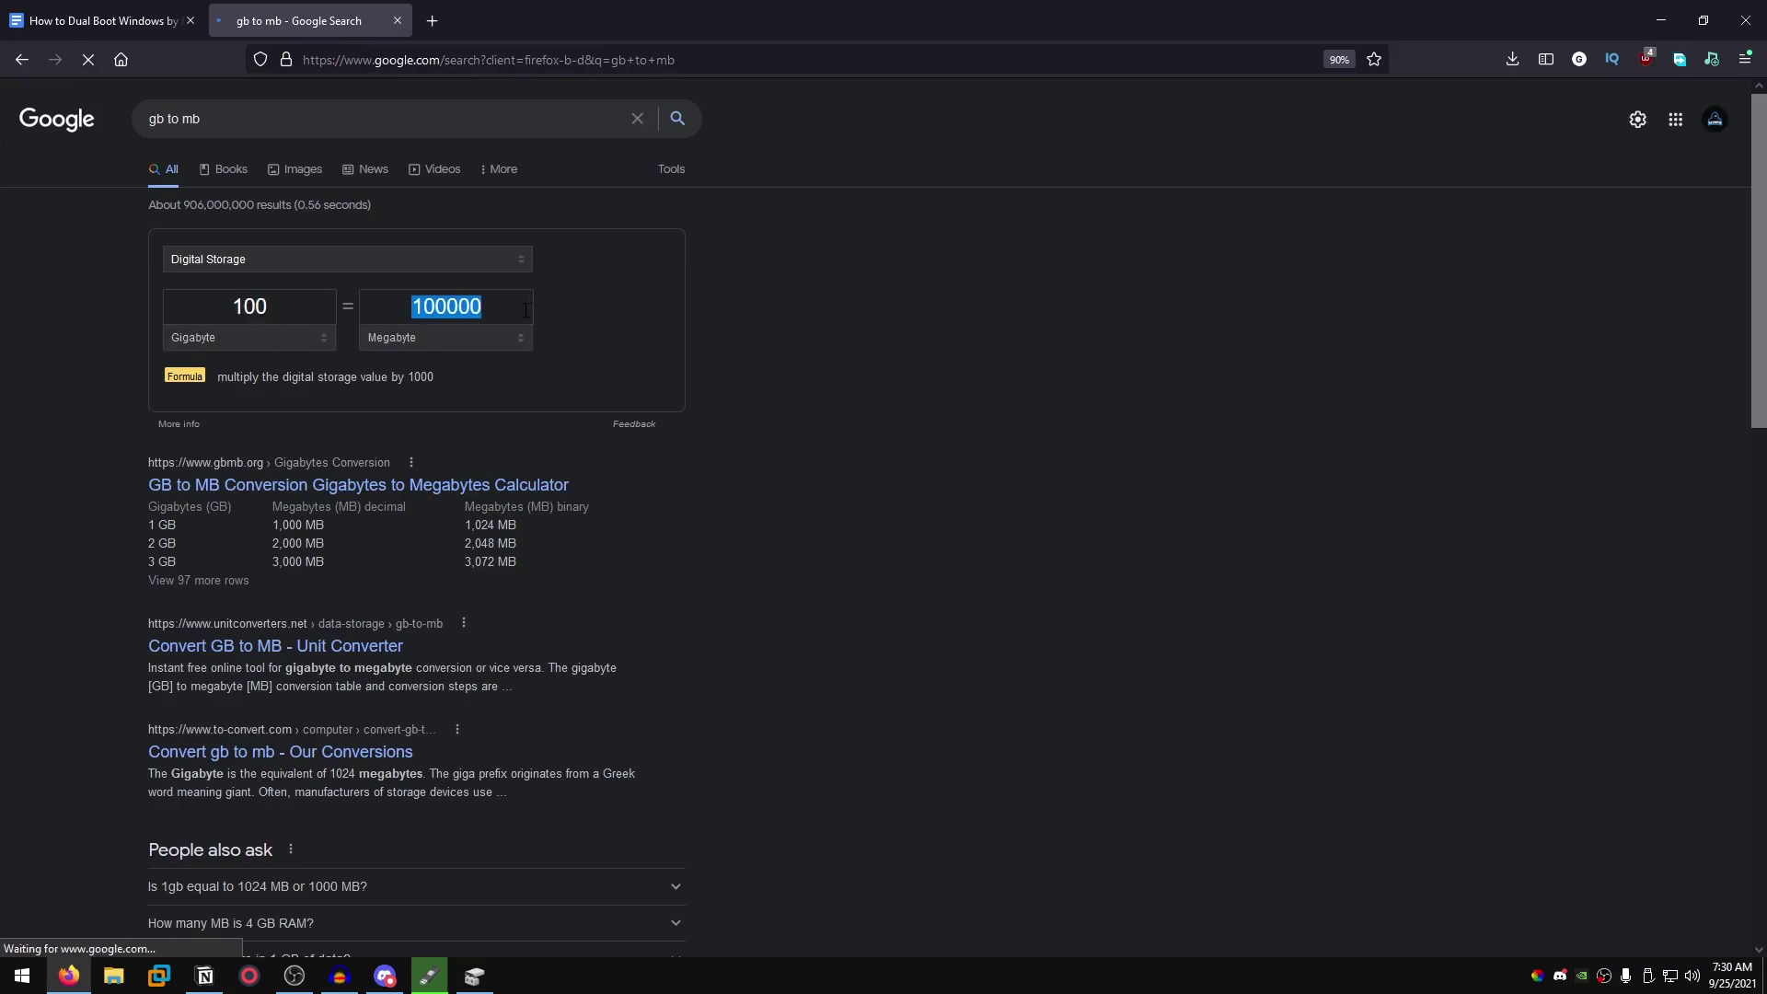
key("shift+Tab")
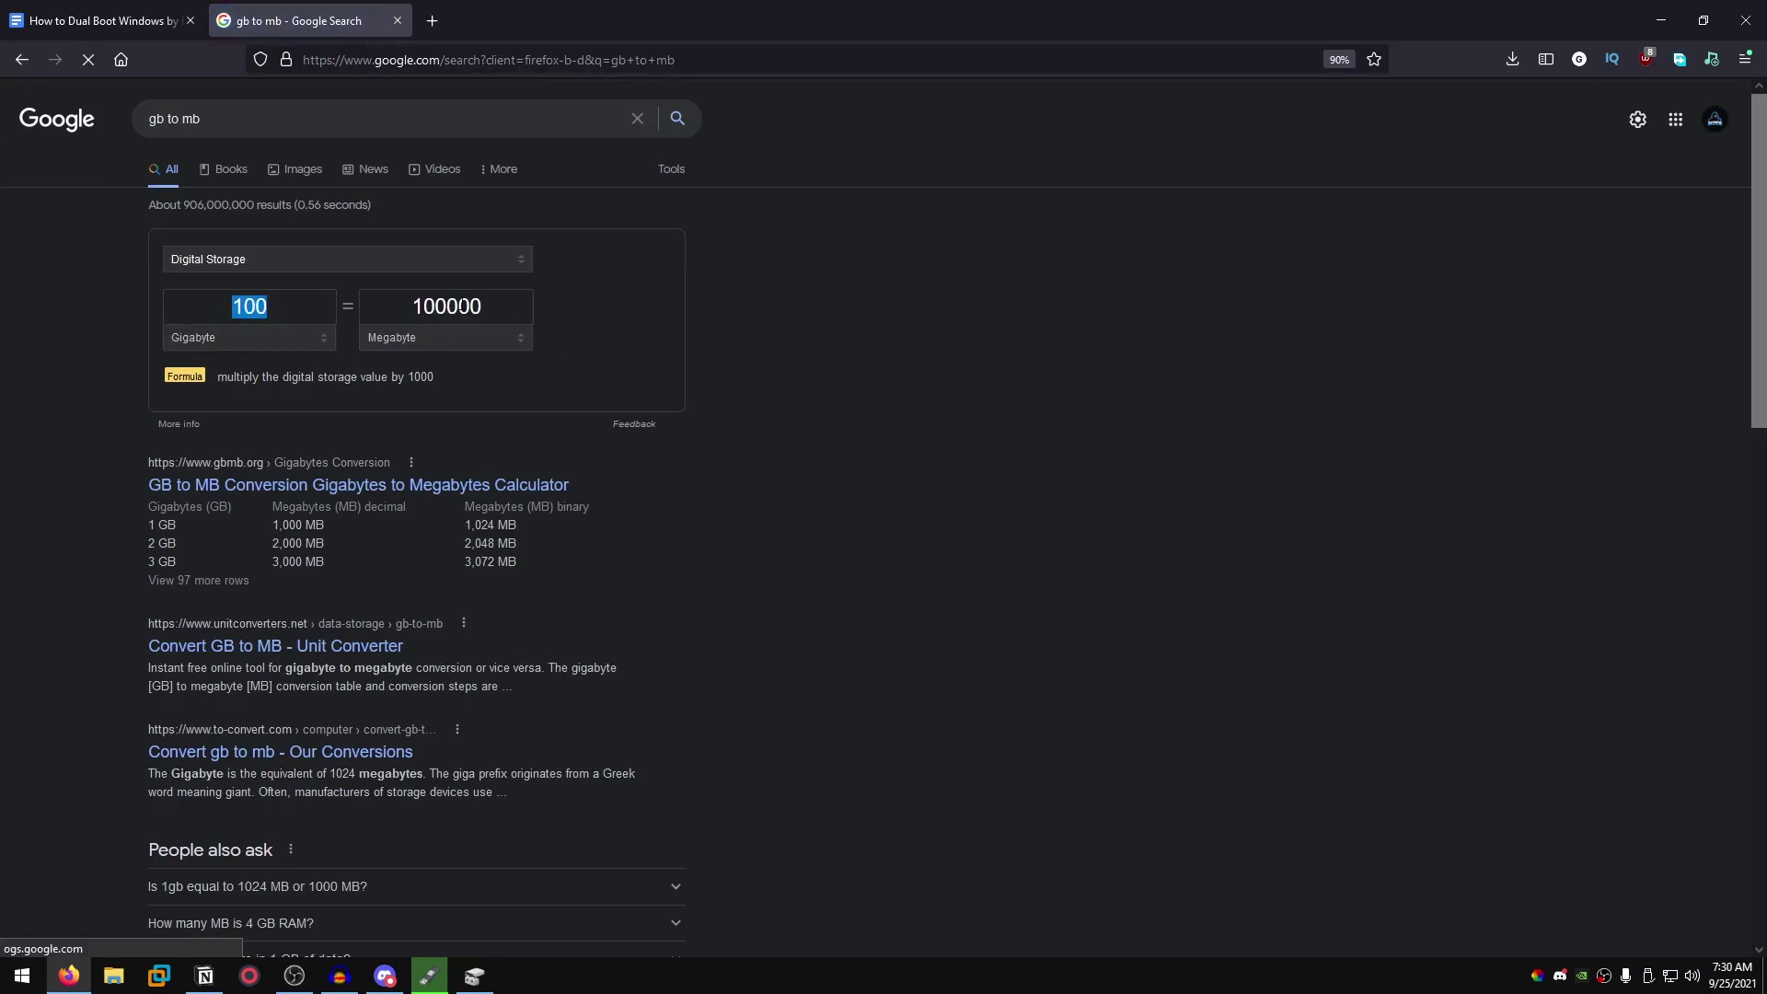
type("60")
left_click(457, 307)
key("ctrl+c")
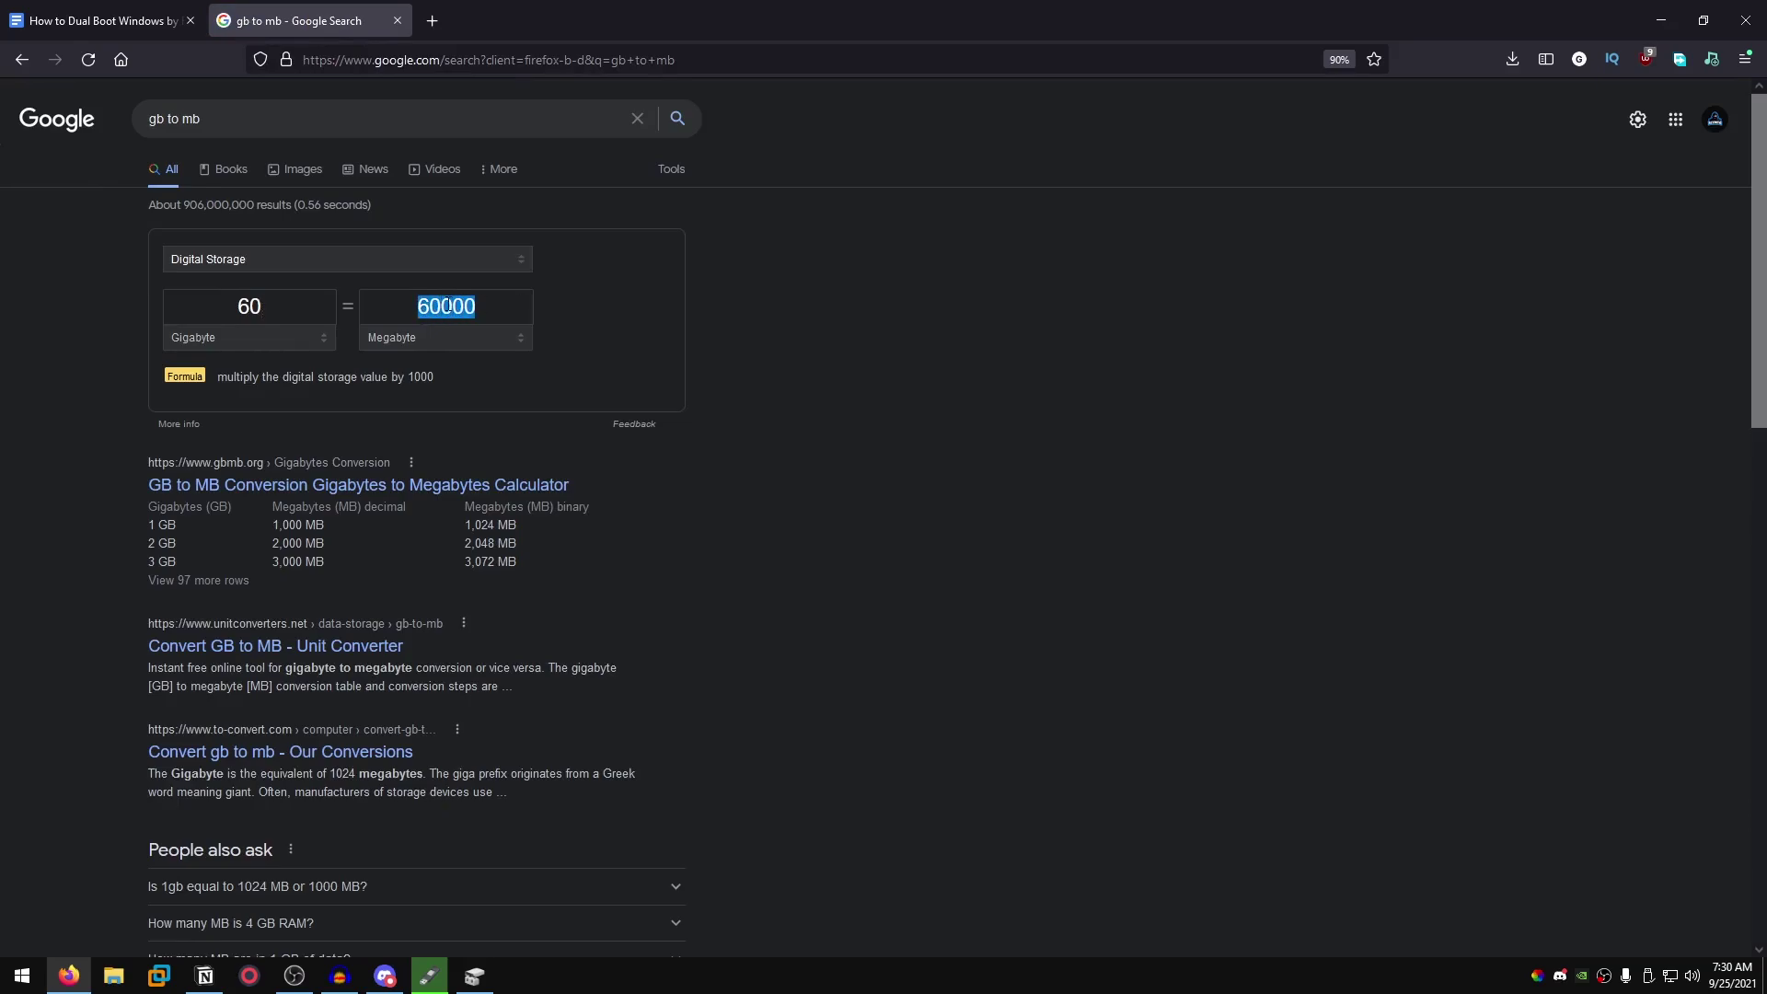
left_click(474, 976)
Try shrinking D: by 60000 MB, dismiss the BitLocker error, and close Disk Management
left_click(840, 366)
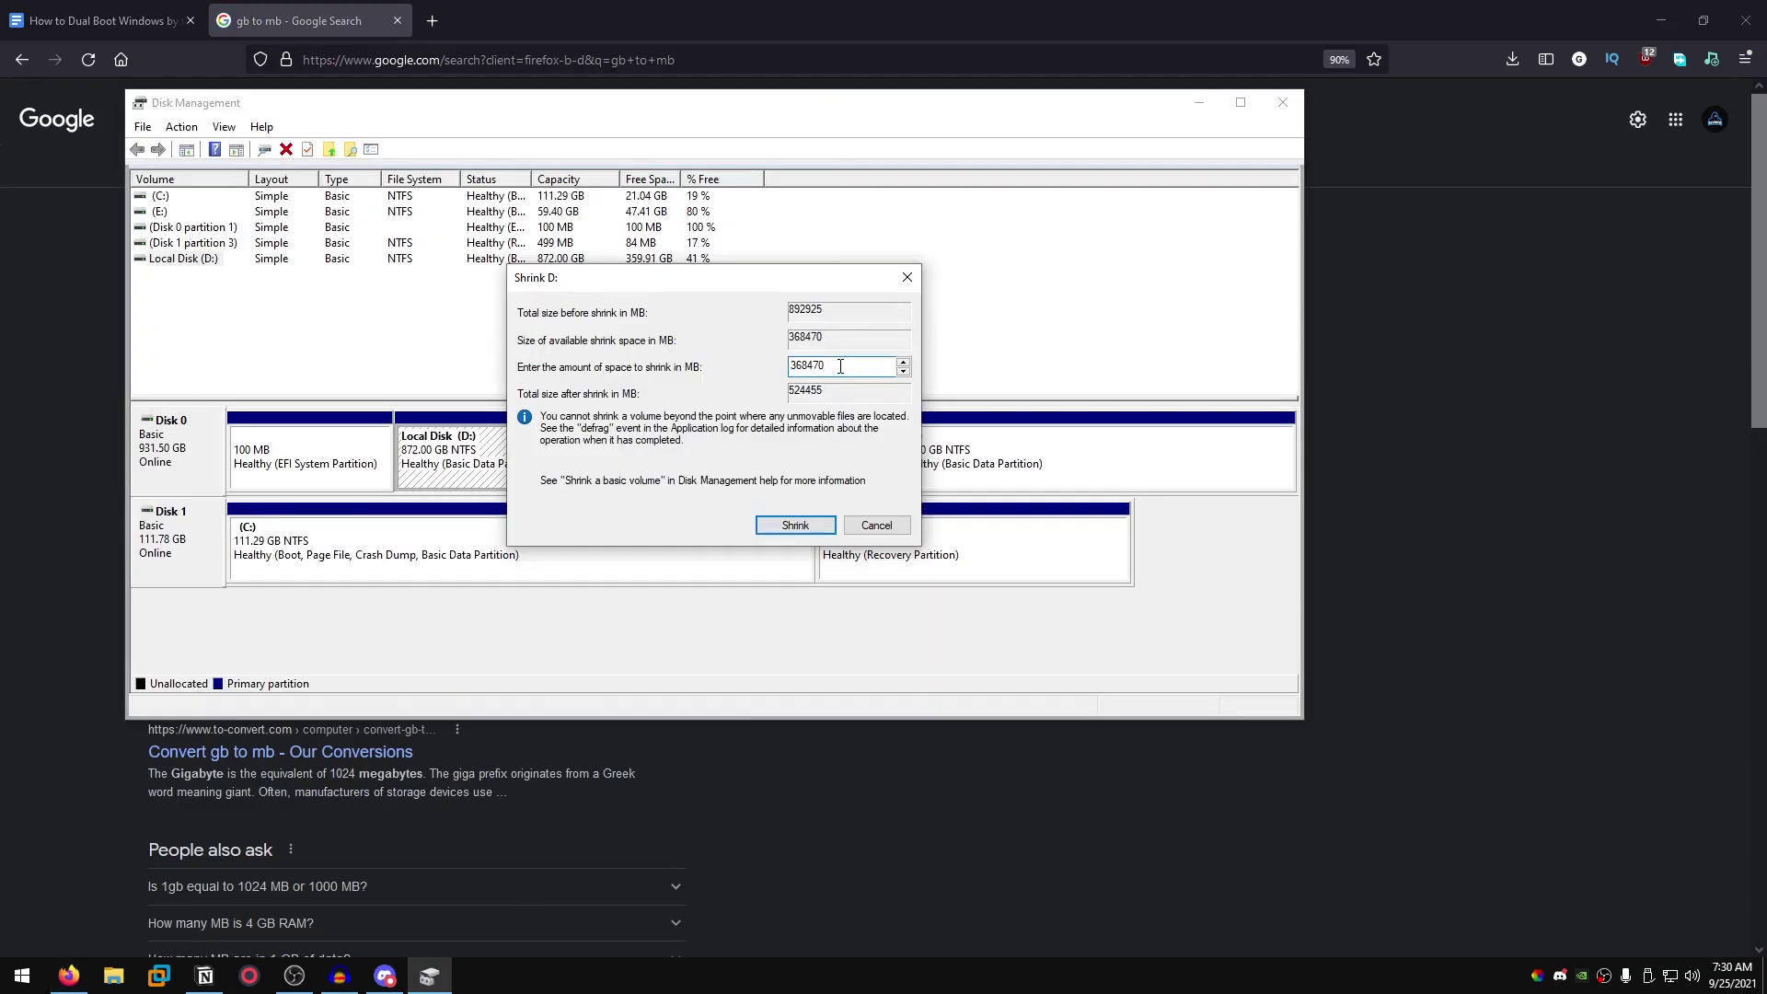
left_click_drag(840, 367, 620, 373)
key("ctrl+v")
left_click(820, 526)
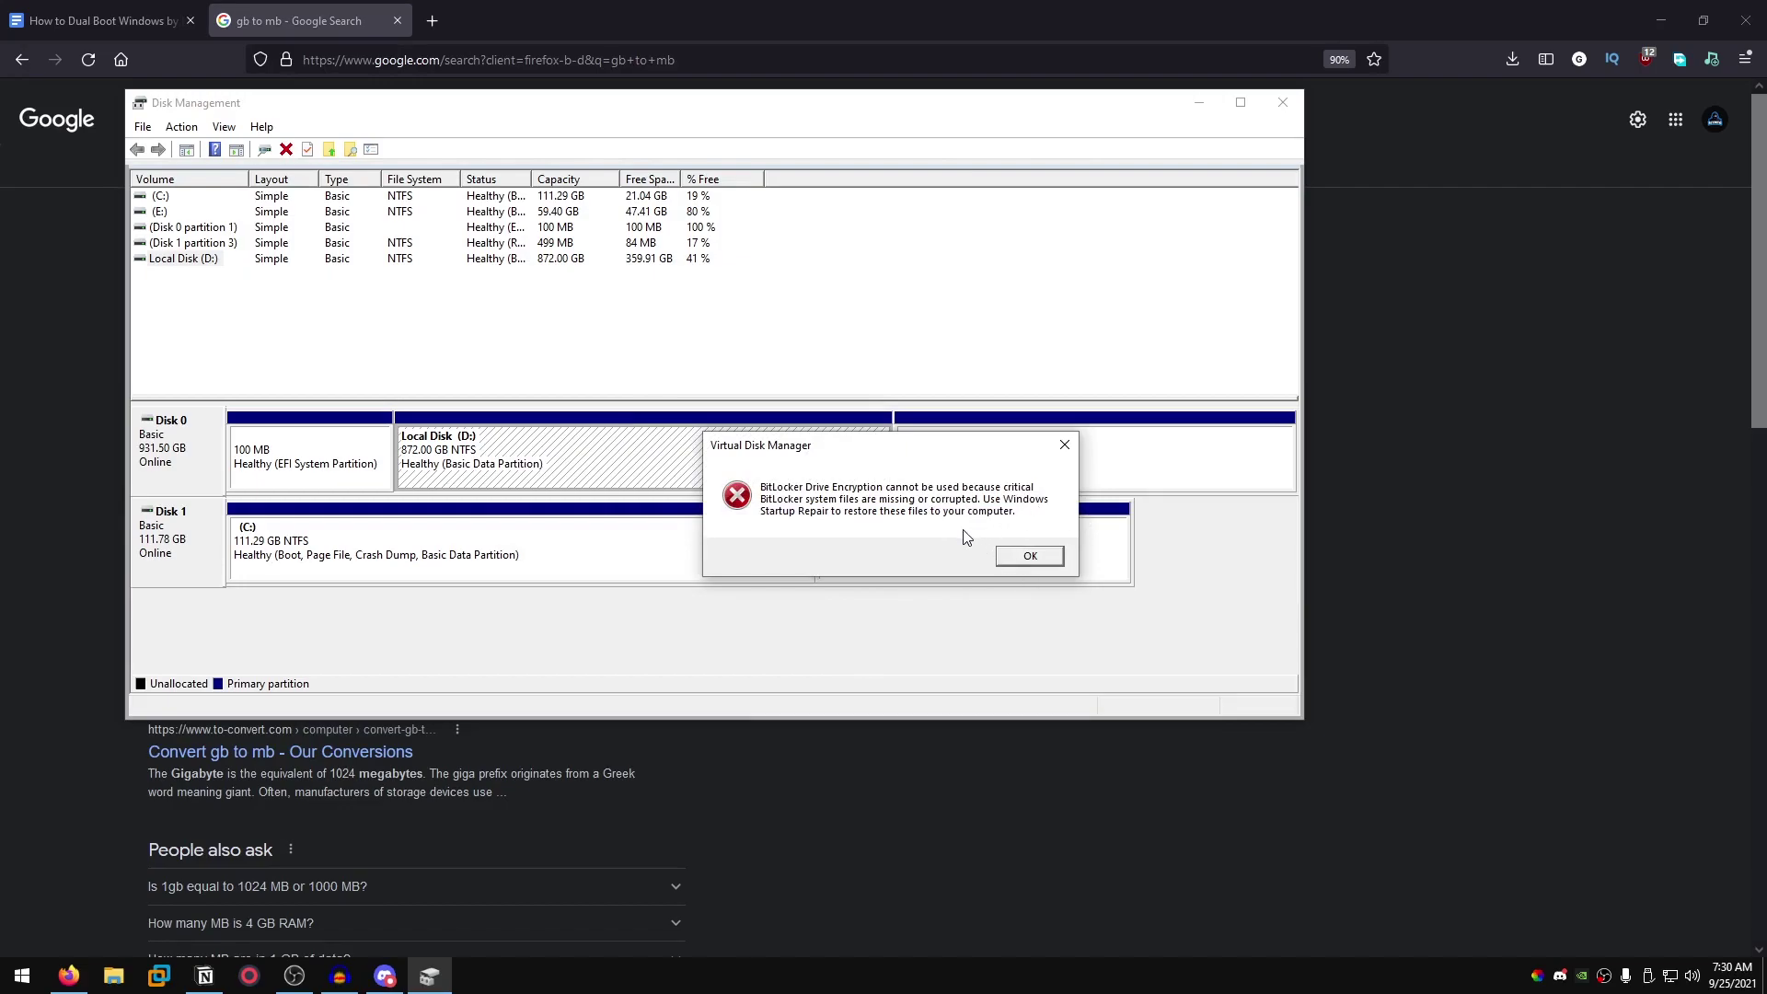
left_click(1036, 553)
left_click(1283, 103)
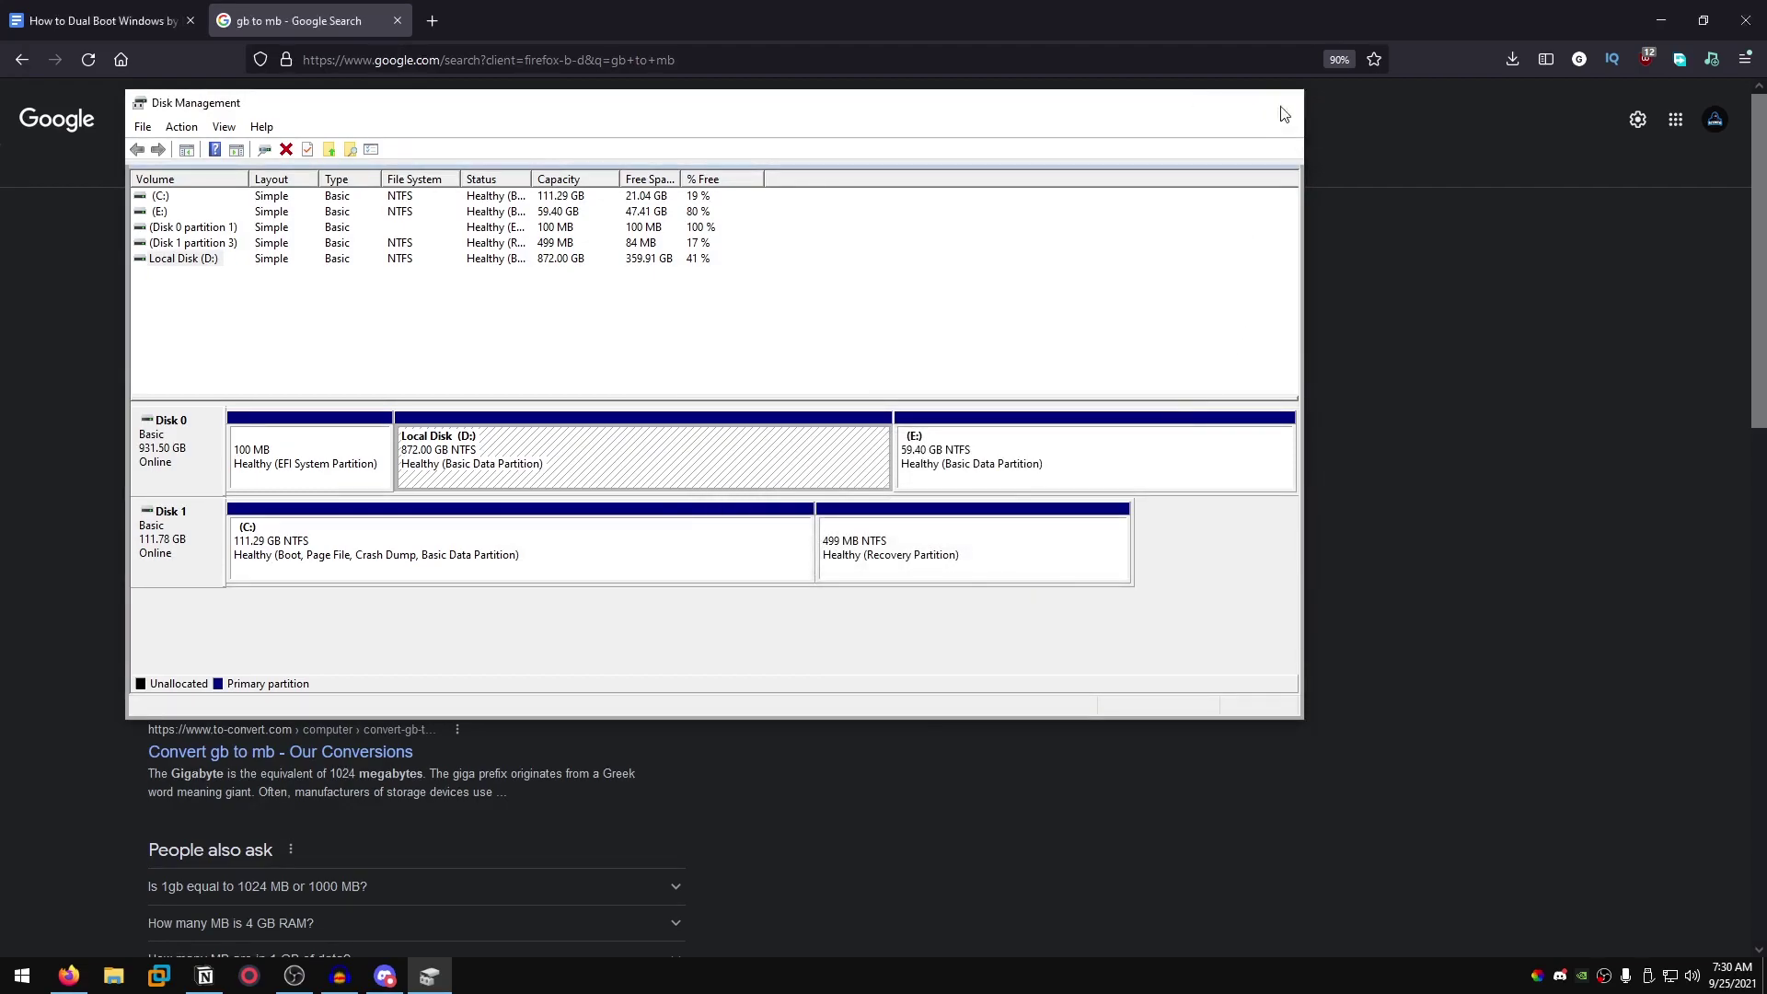
Return to the guide and scroll from Making The Partition down to Installing the OS
key("ctrl+Tab")
scroll(967, 566, "down", 4)
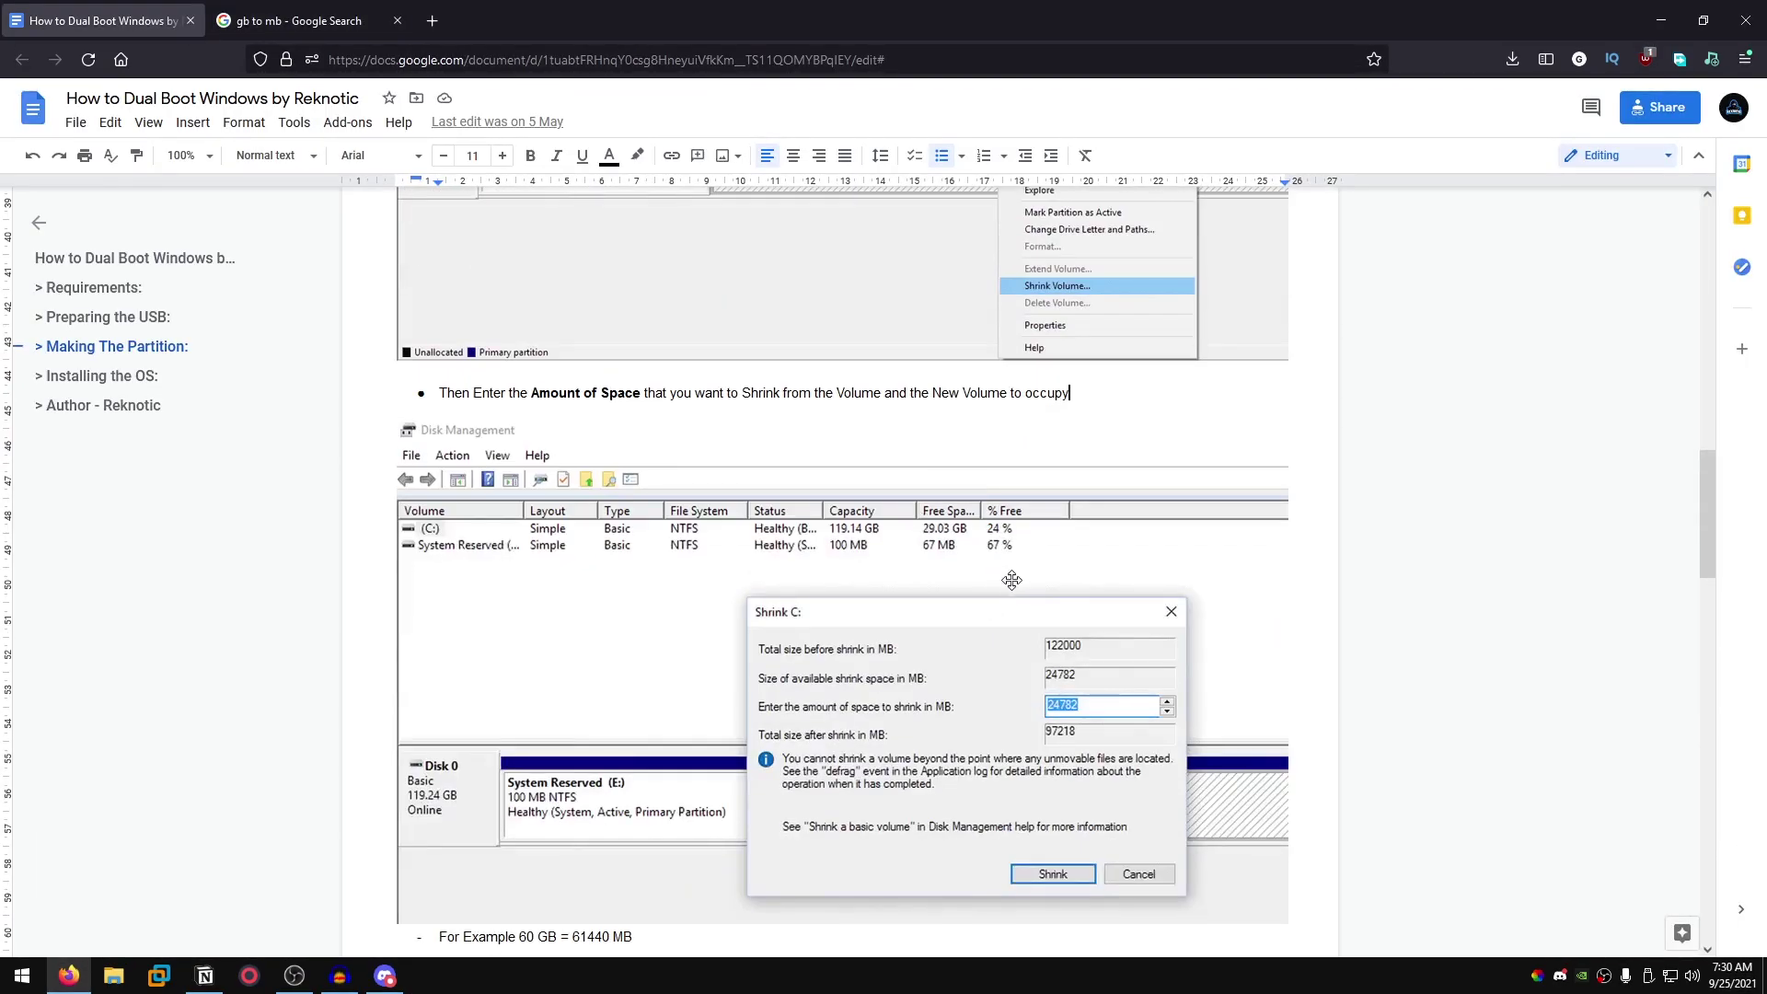
scroll(1012, 580, "down", 2)
scroll(1125, 571, "down", 2)
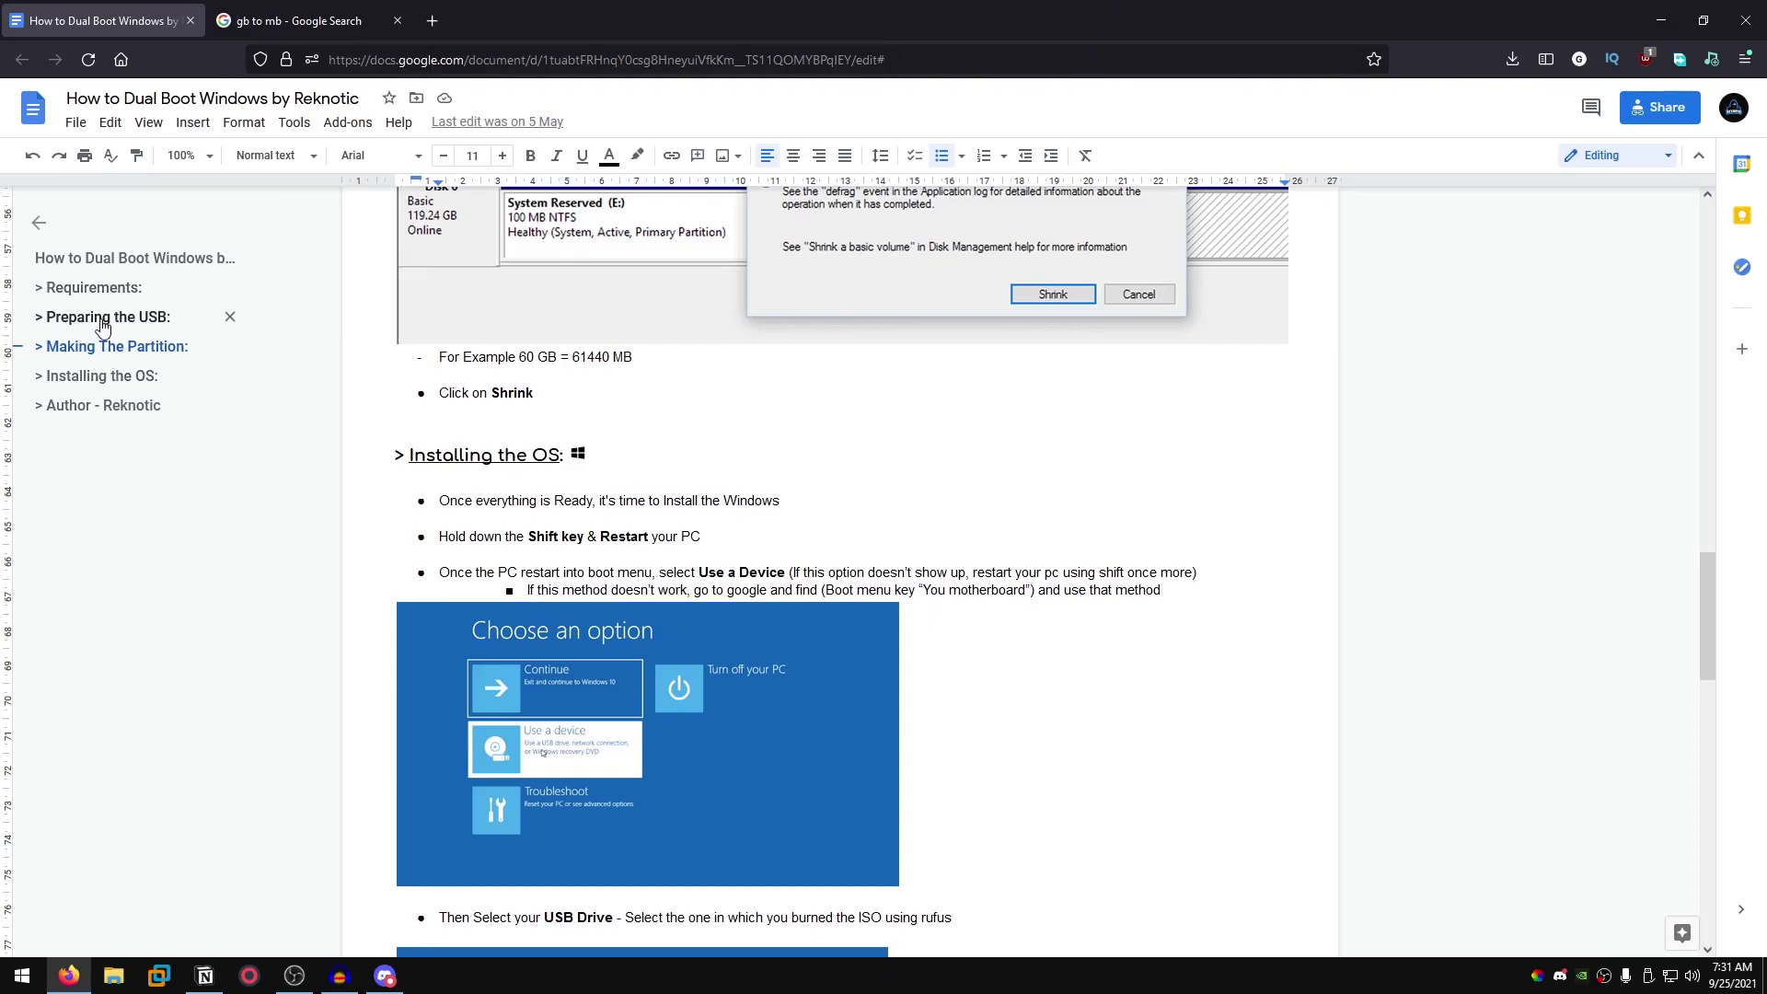
left_click(111, 347)
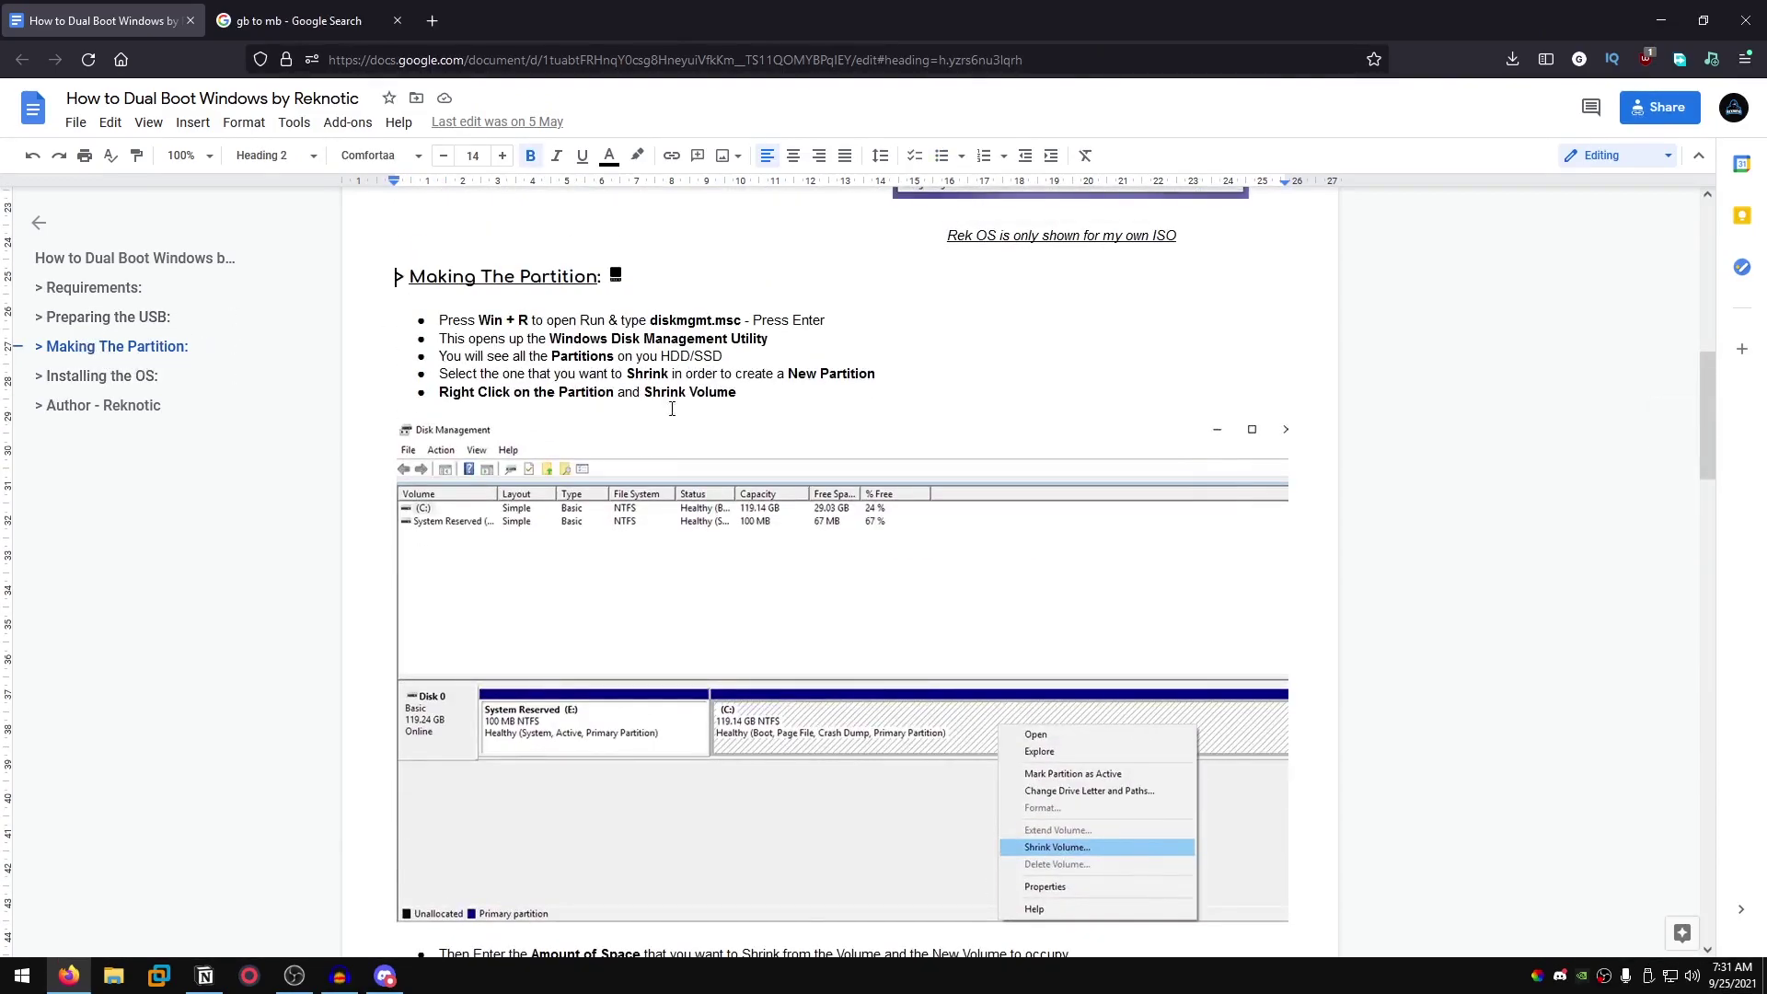
scroll(672, 409, "down", 15)
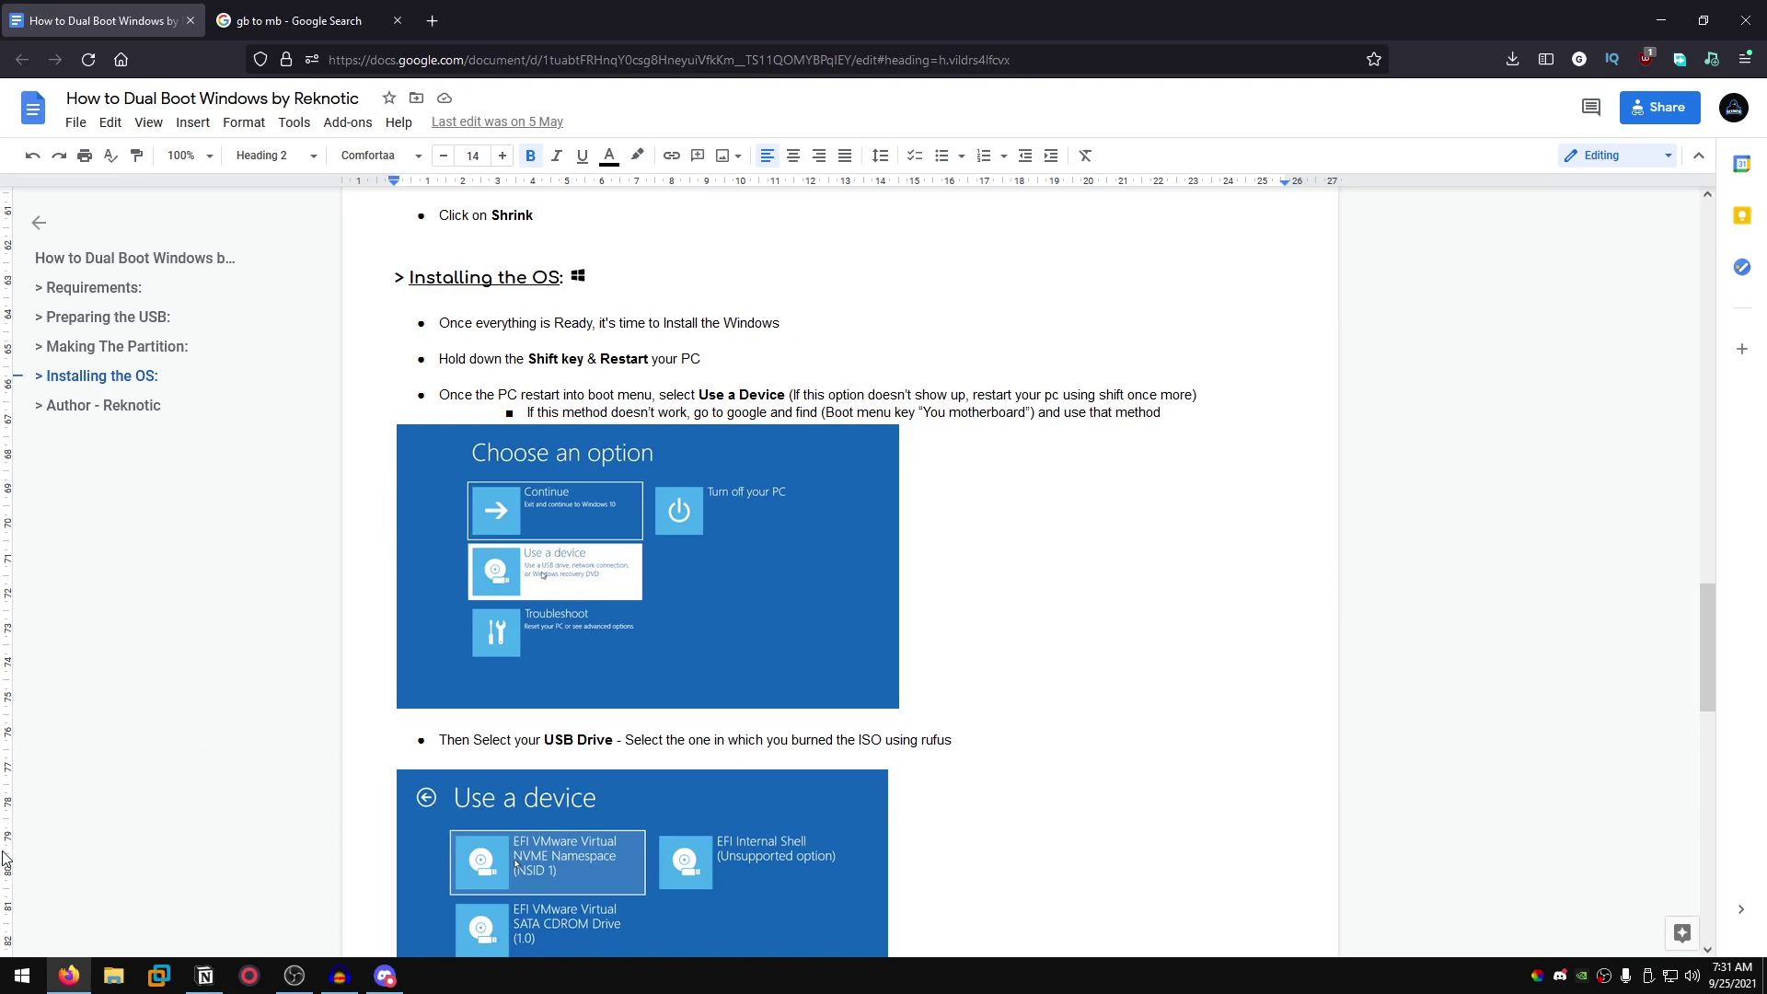
left_click(20, 975)
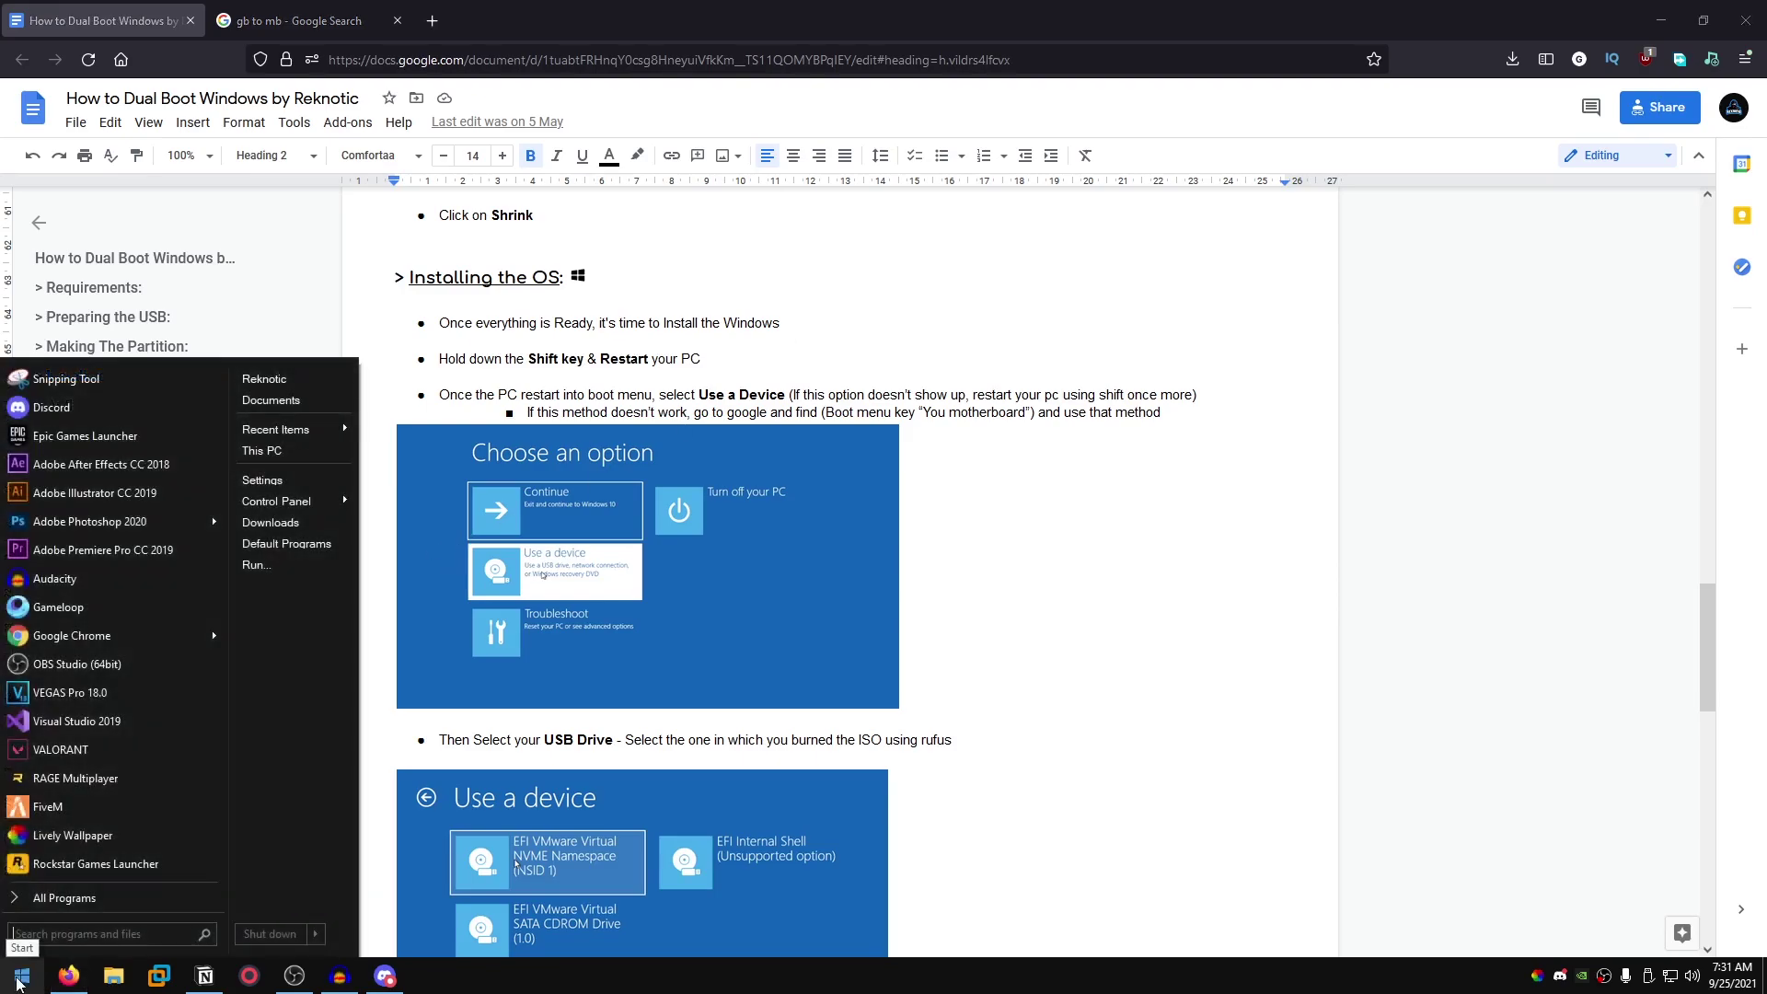
left_click(315, 933)
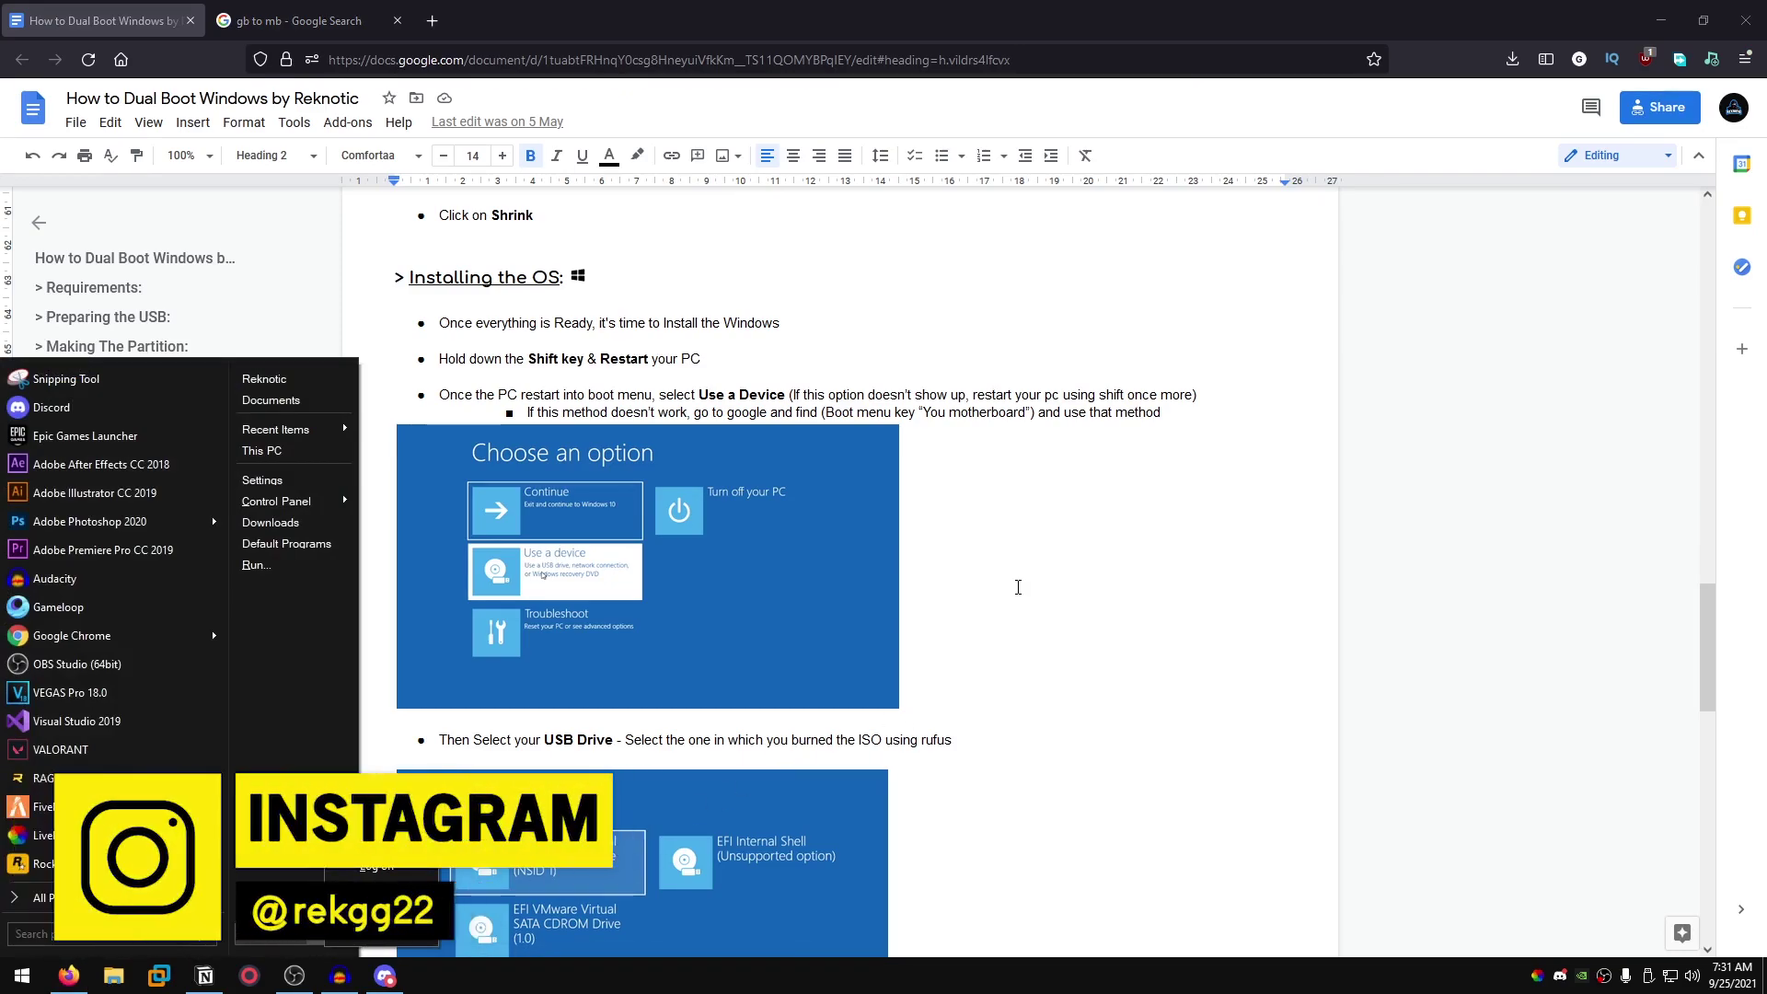
left_click(800, 125)
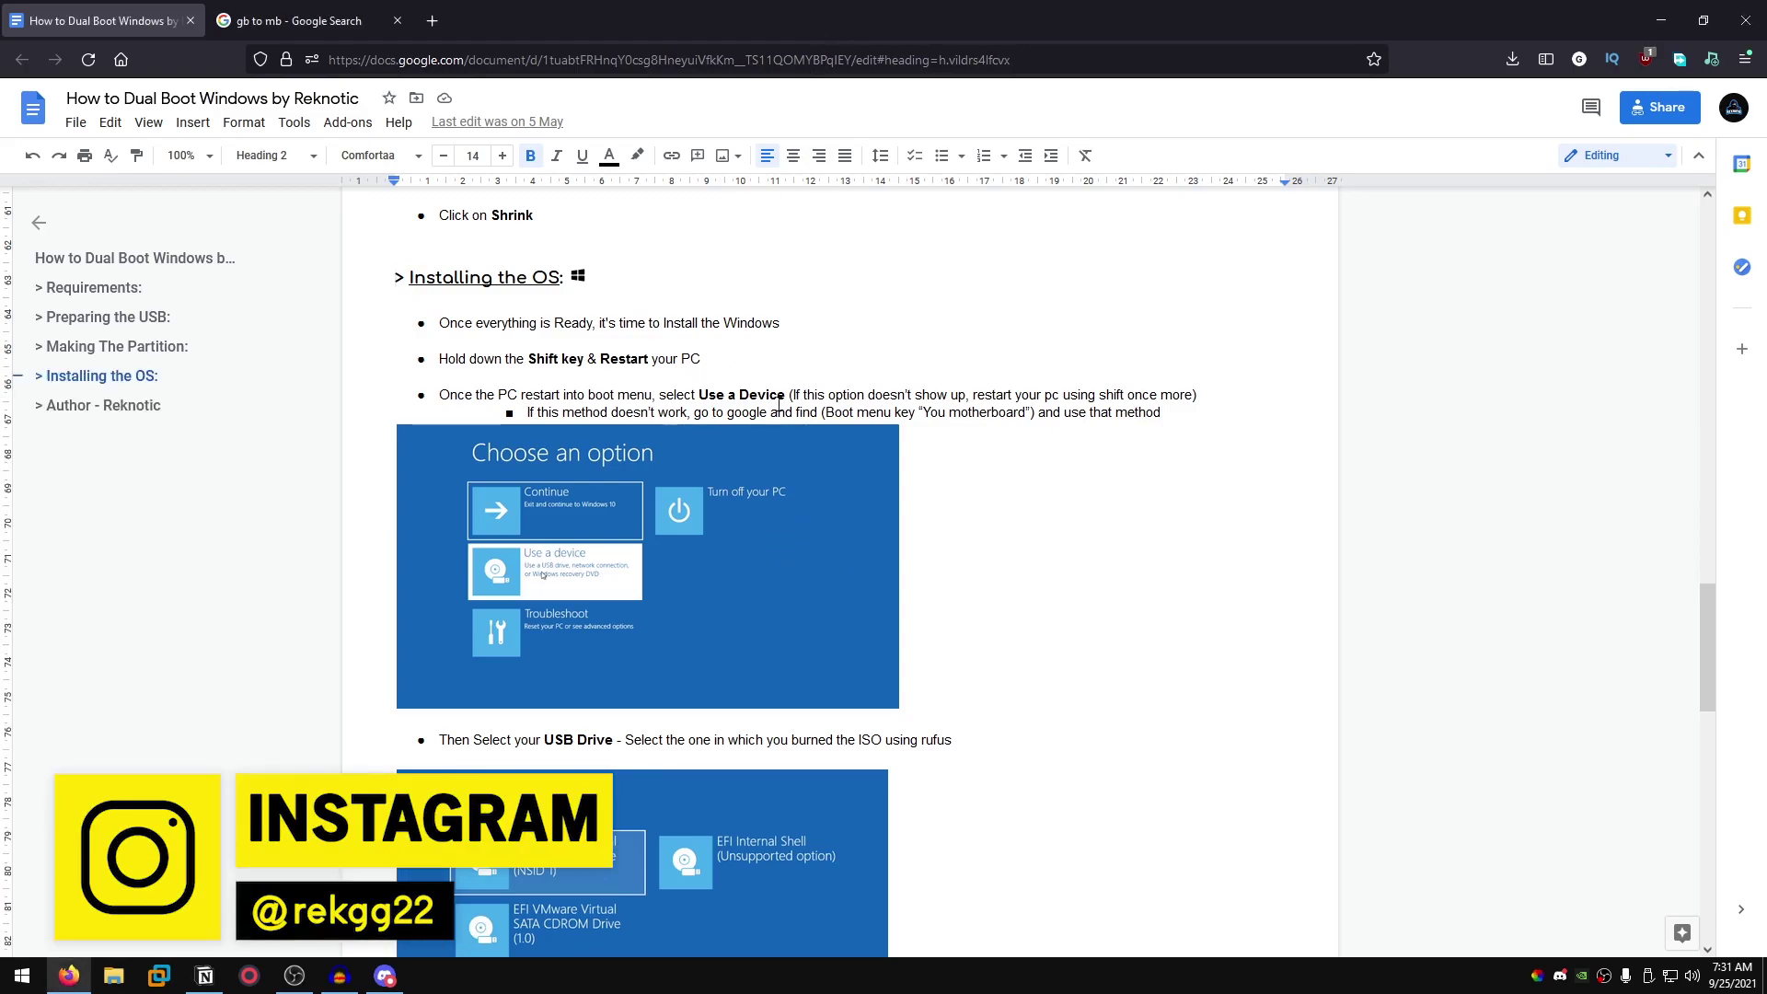
scroll(1004, 463, "down", 2)
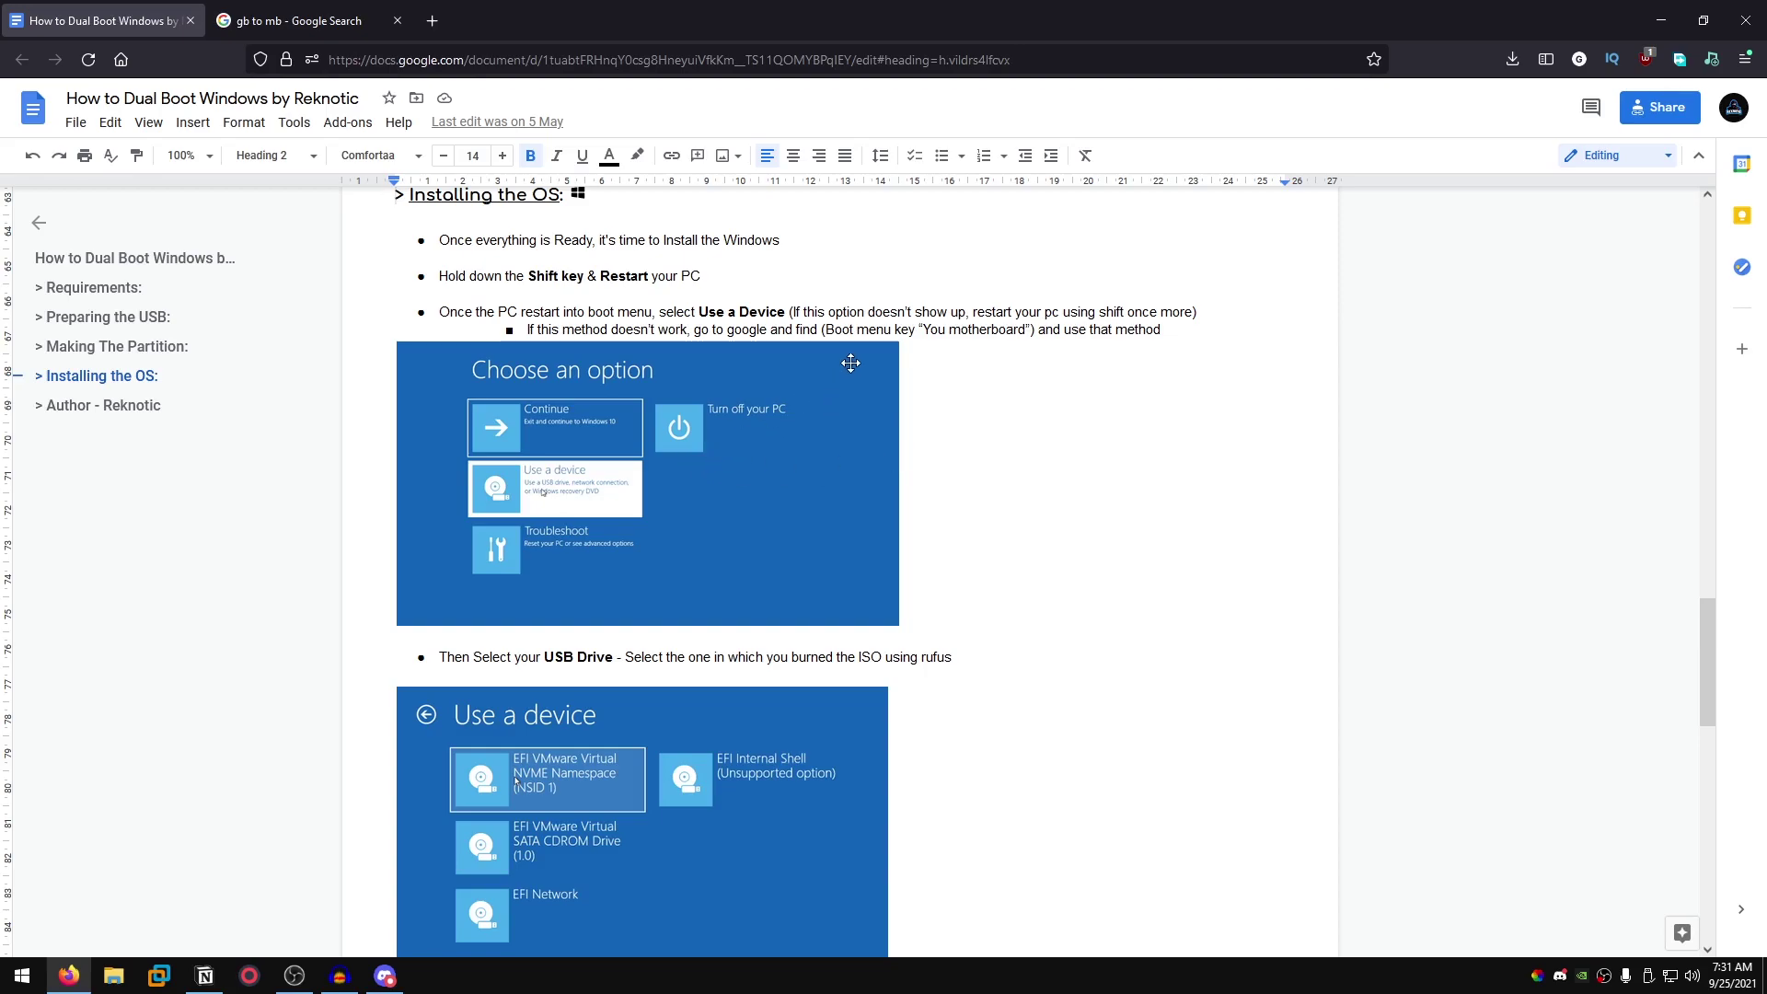
Search Google for 'boot menu key msi z390', note F11, then close the tab
left_click(310, 8)
key("alt+Left")
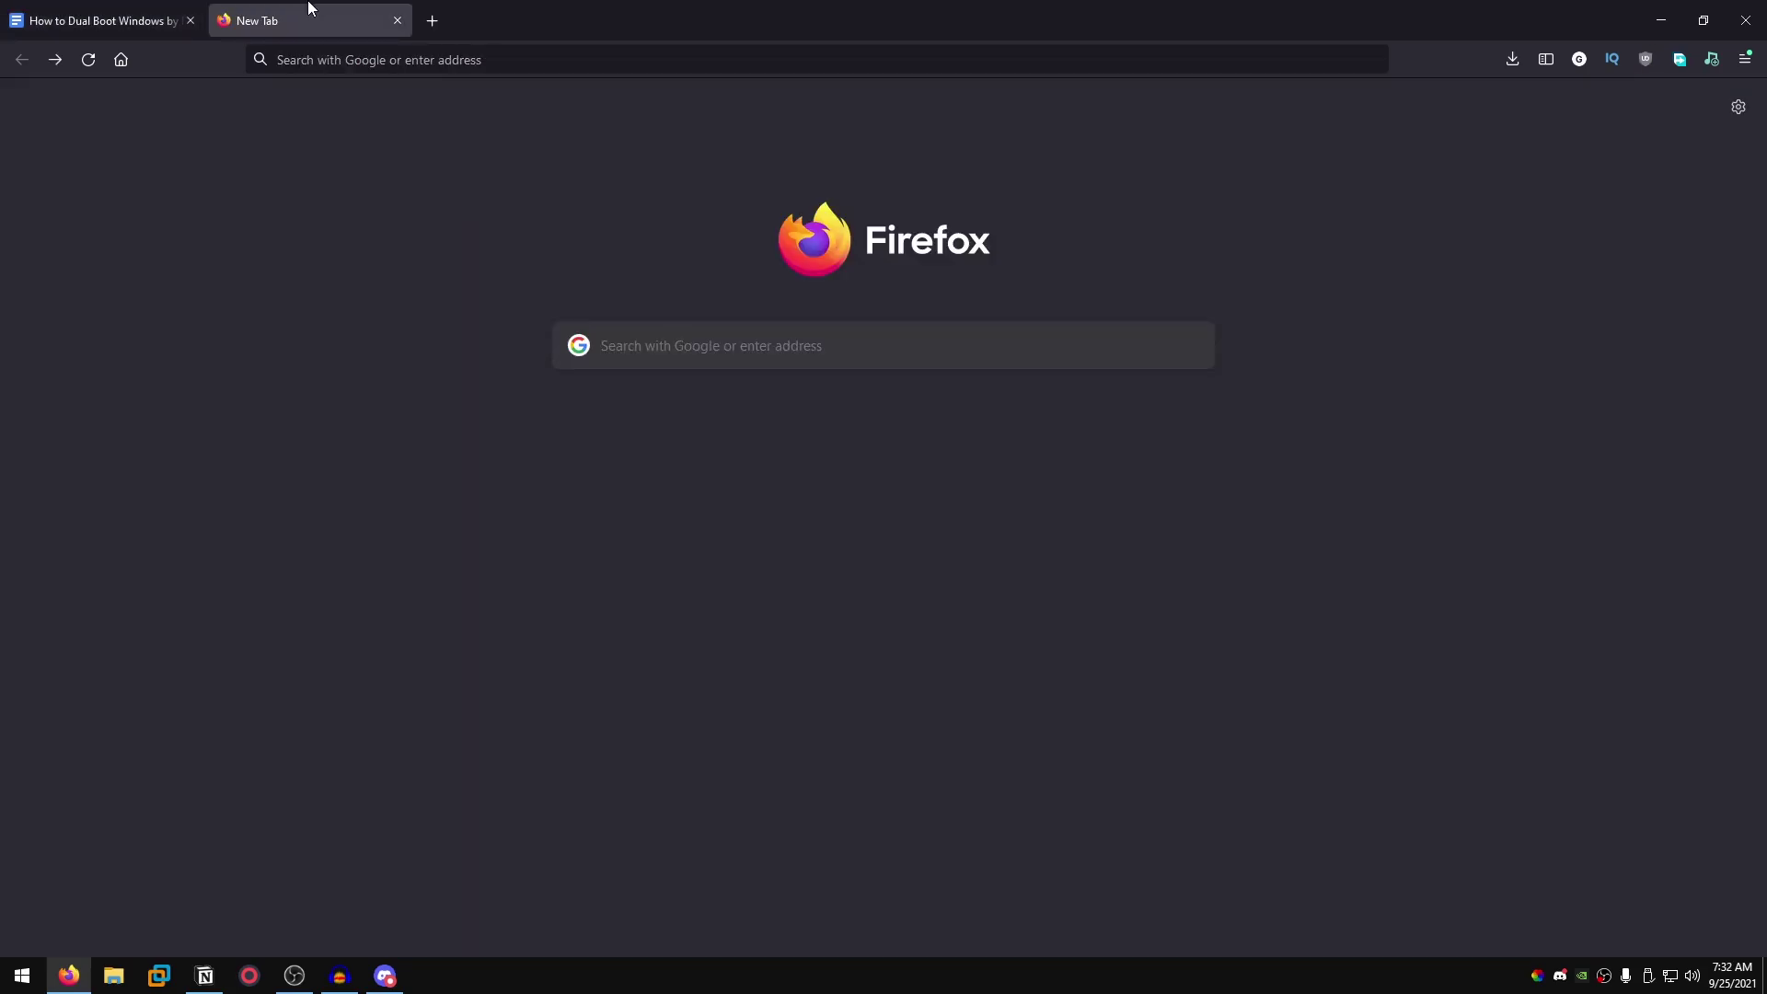
left_click(626, 59)
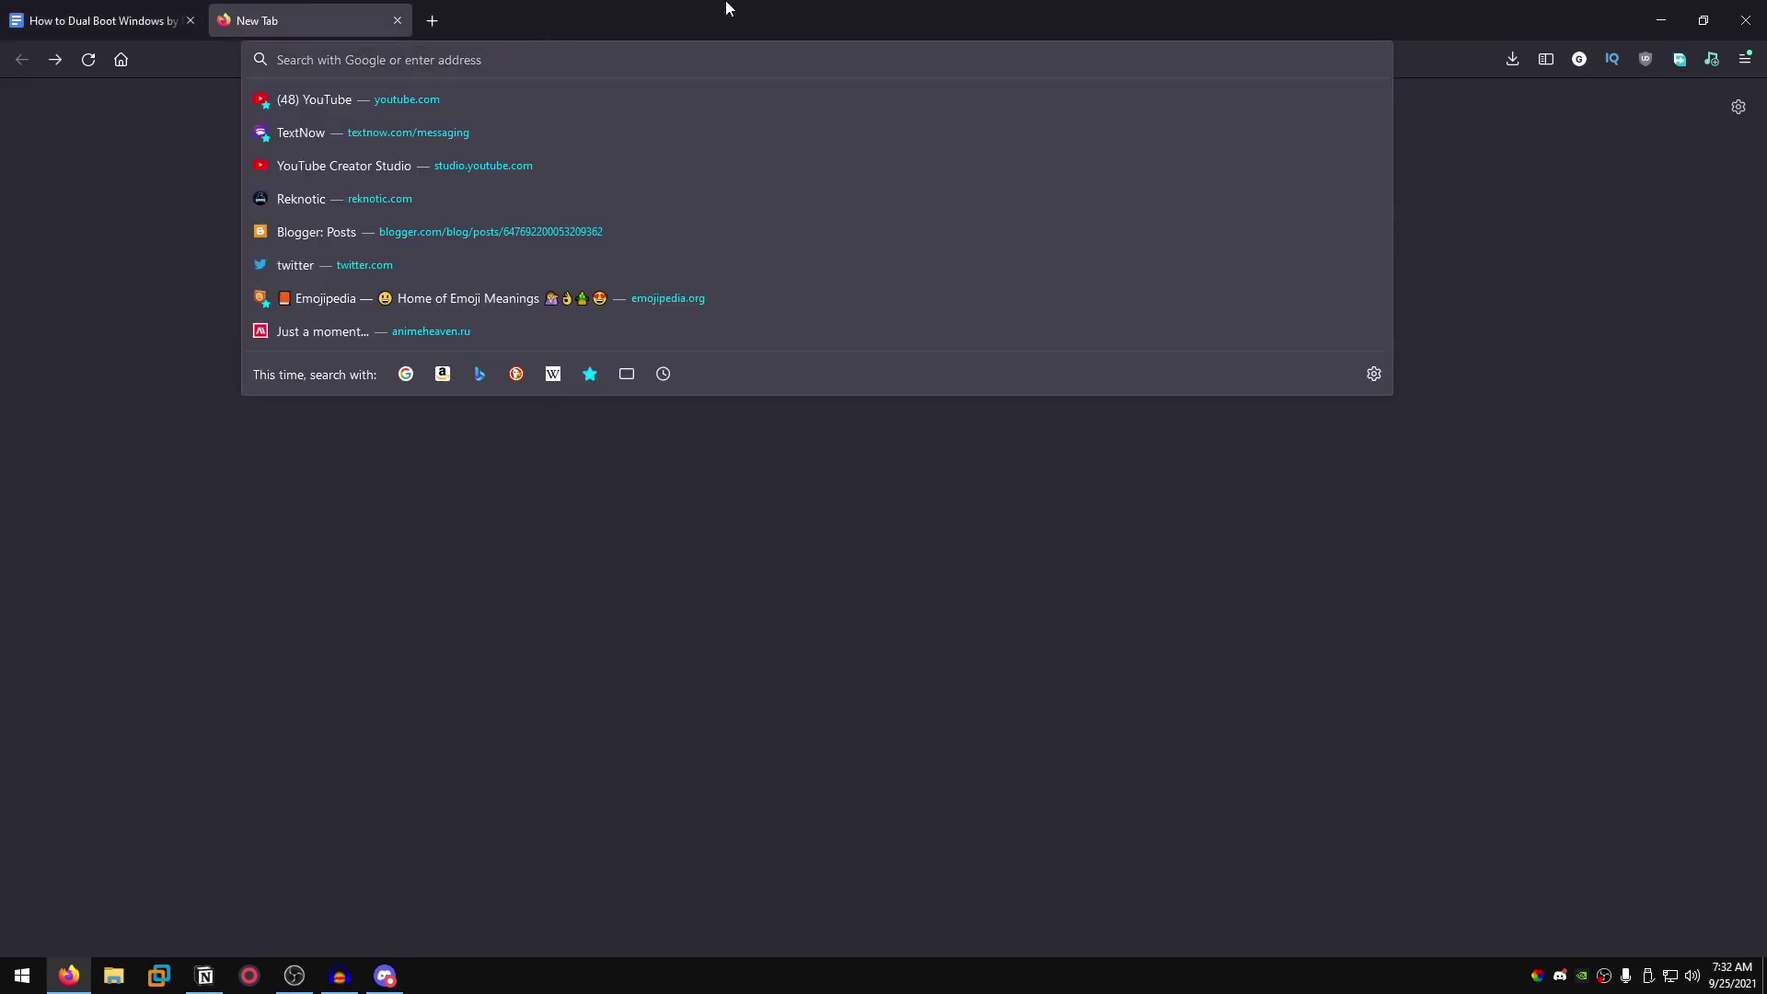
type("boot menu")
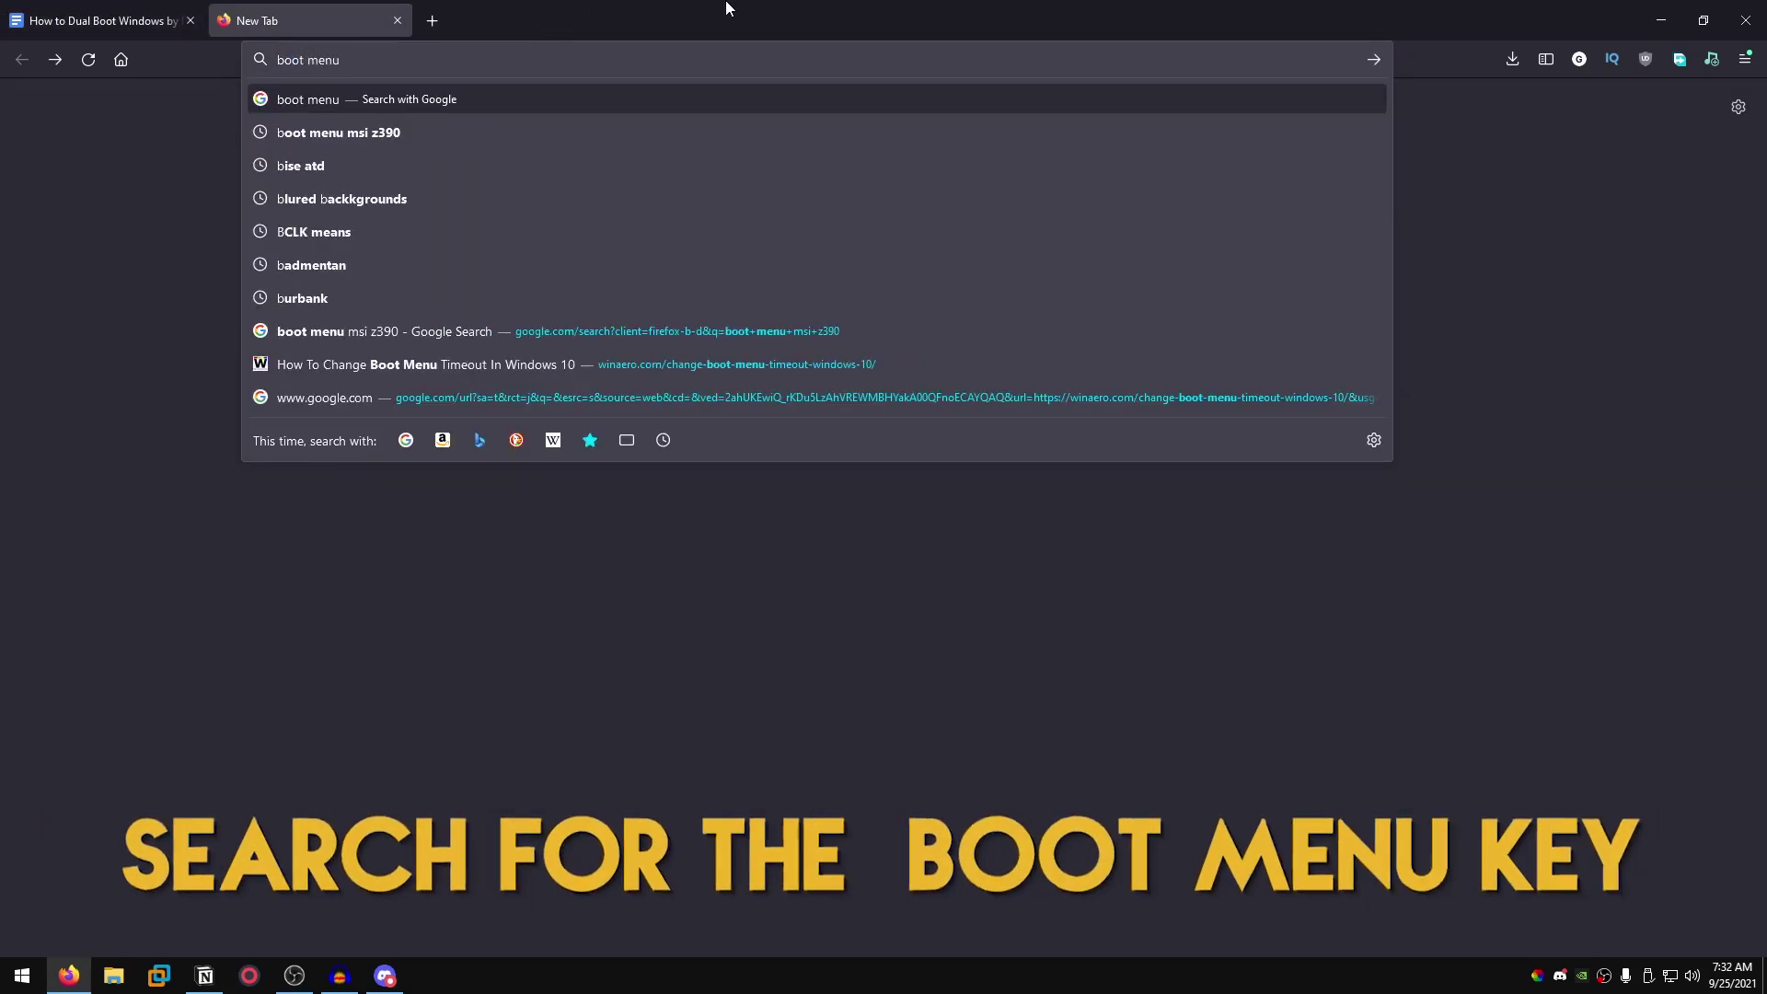
type(" key")
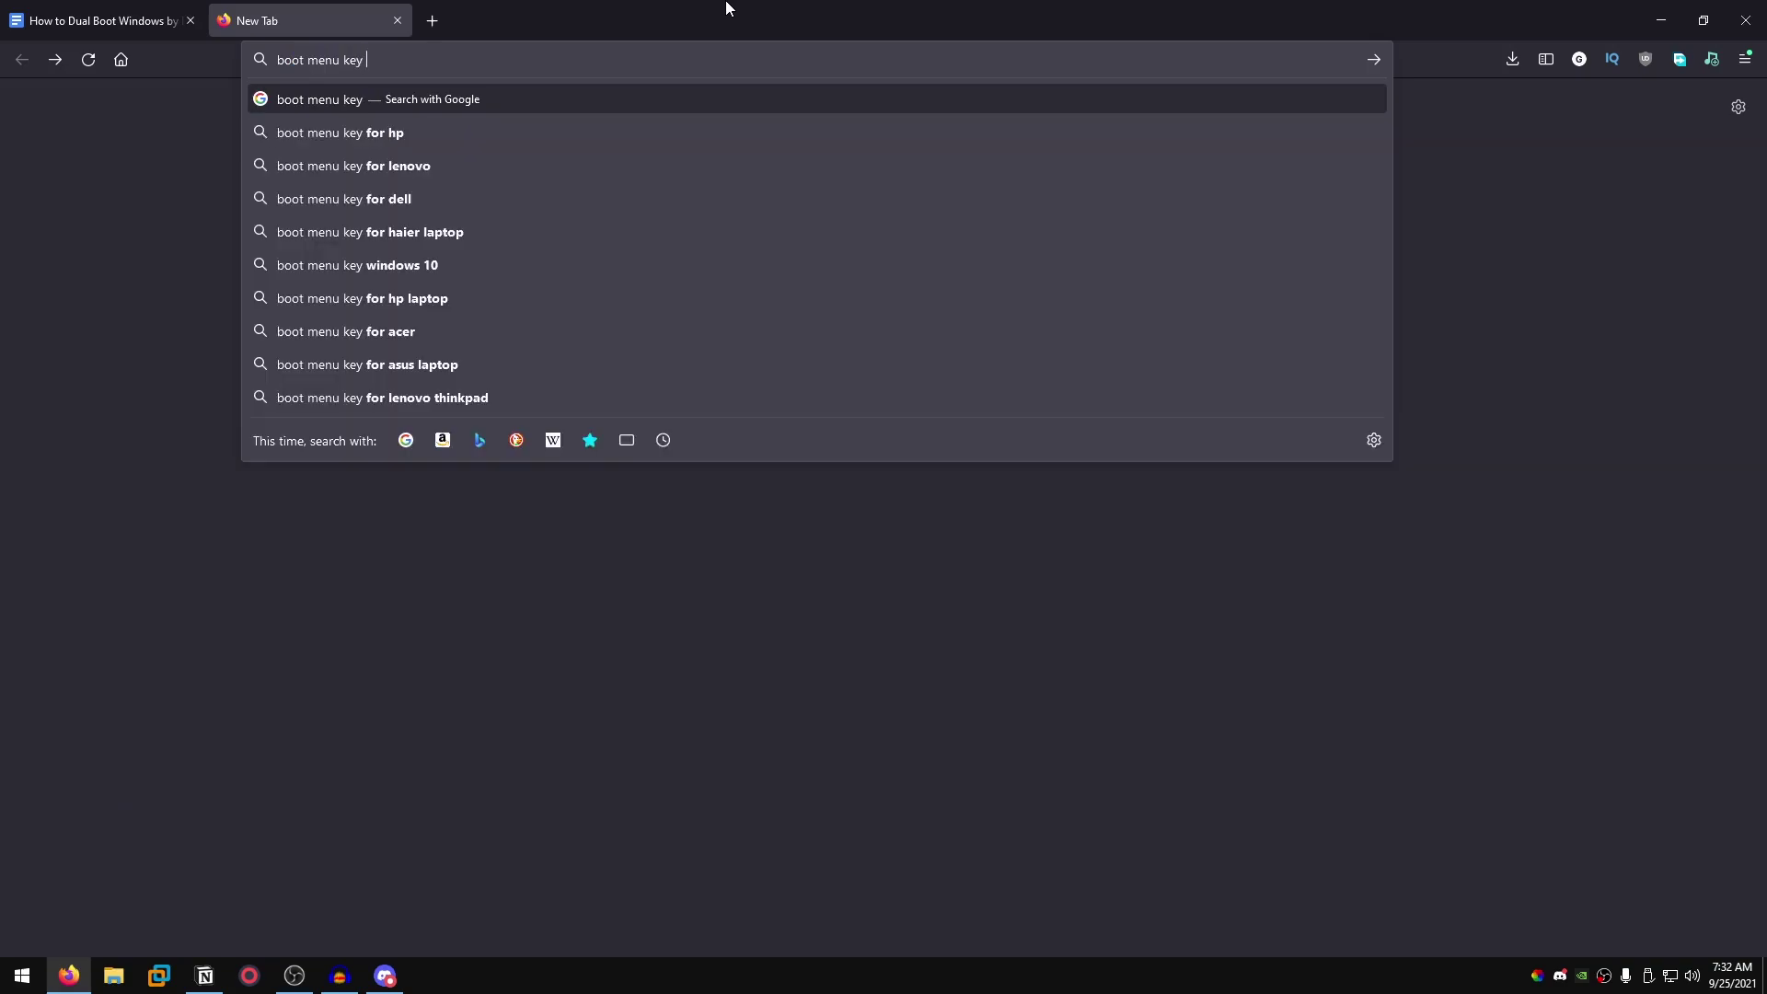
type(" msi z390")
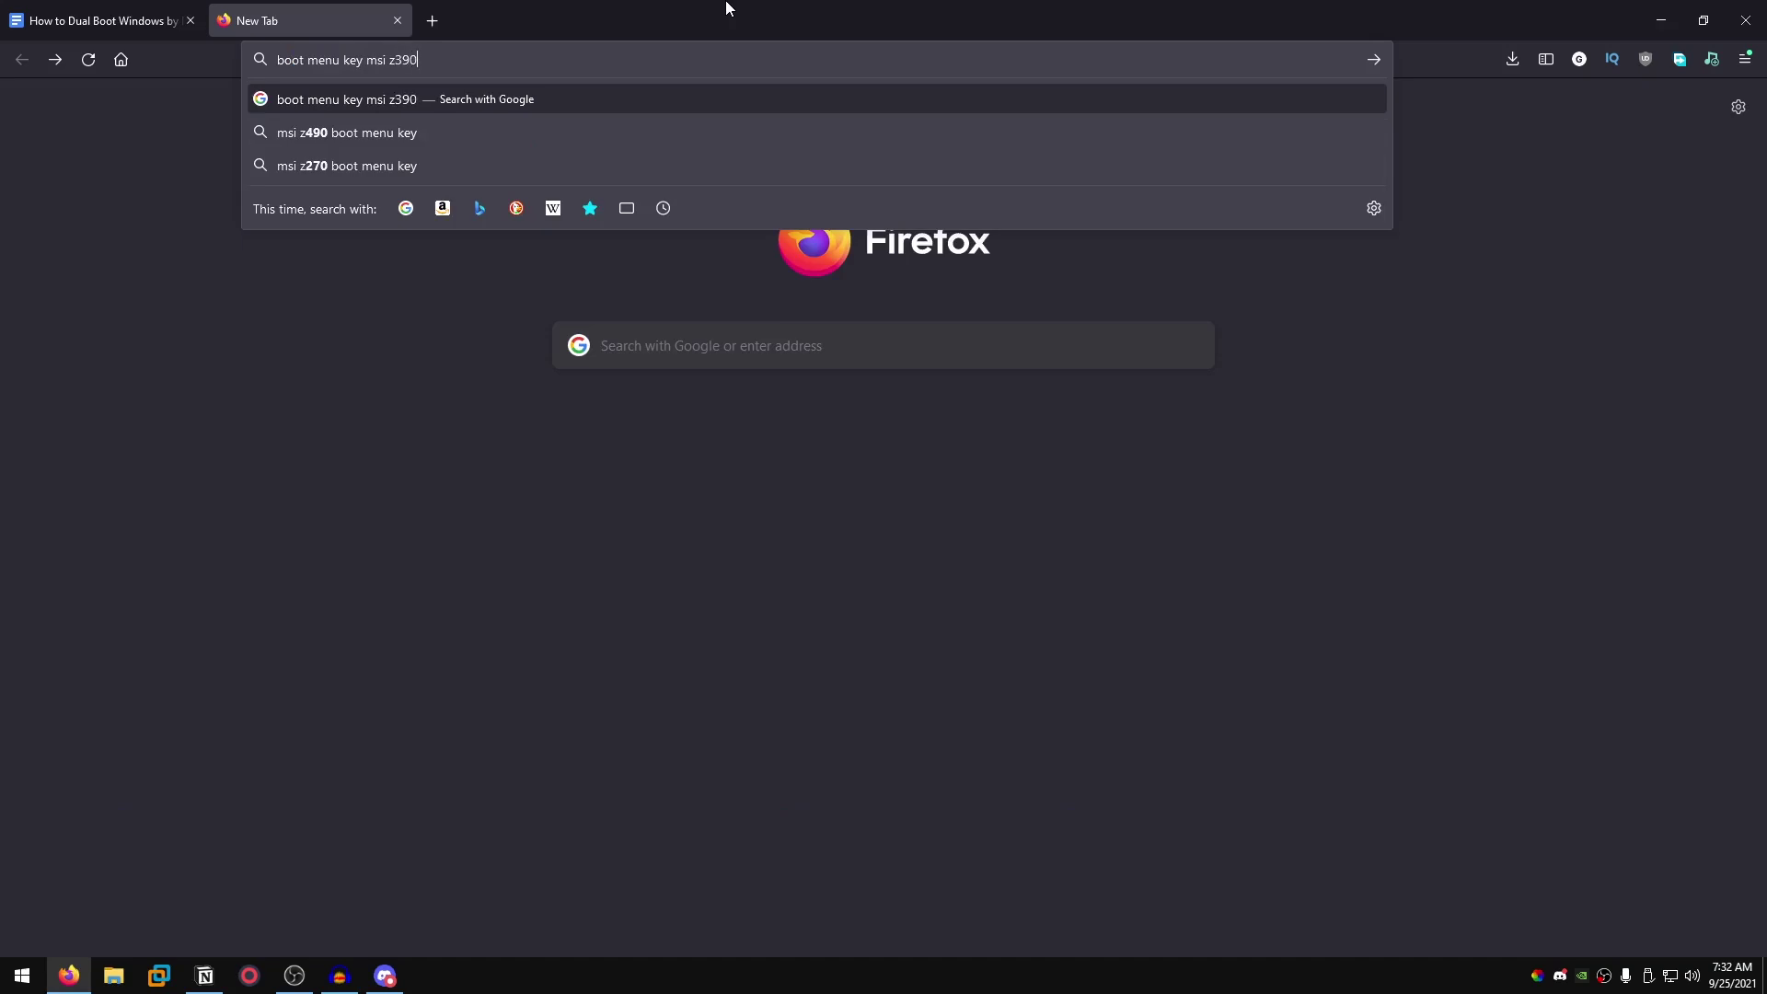
key("Return")
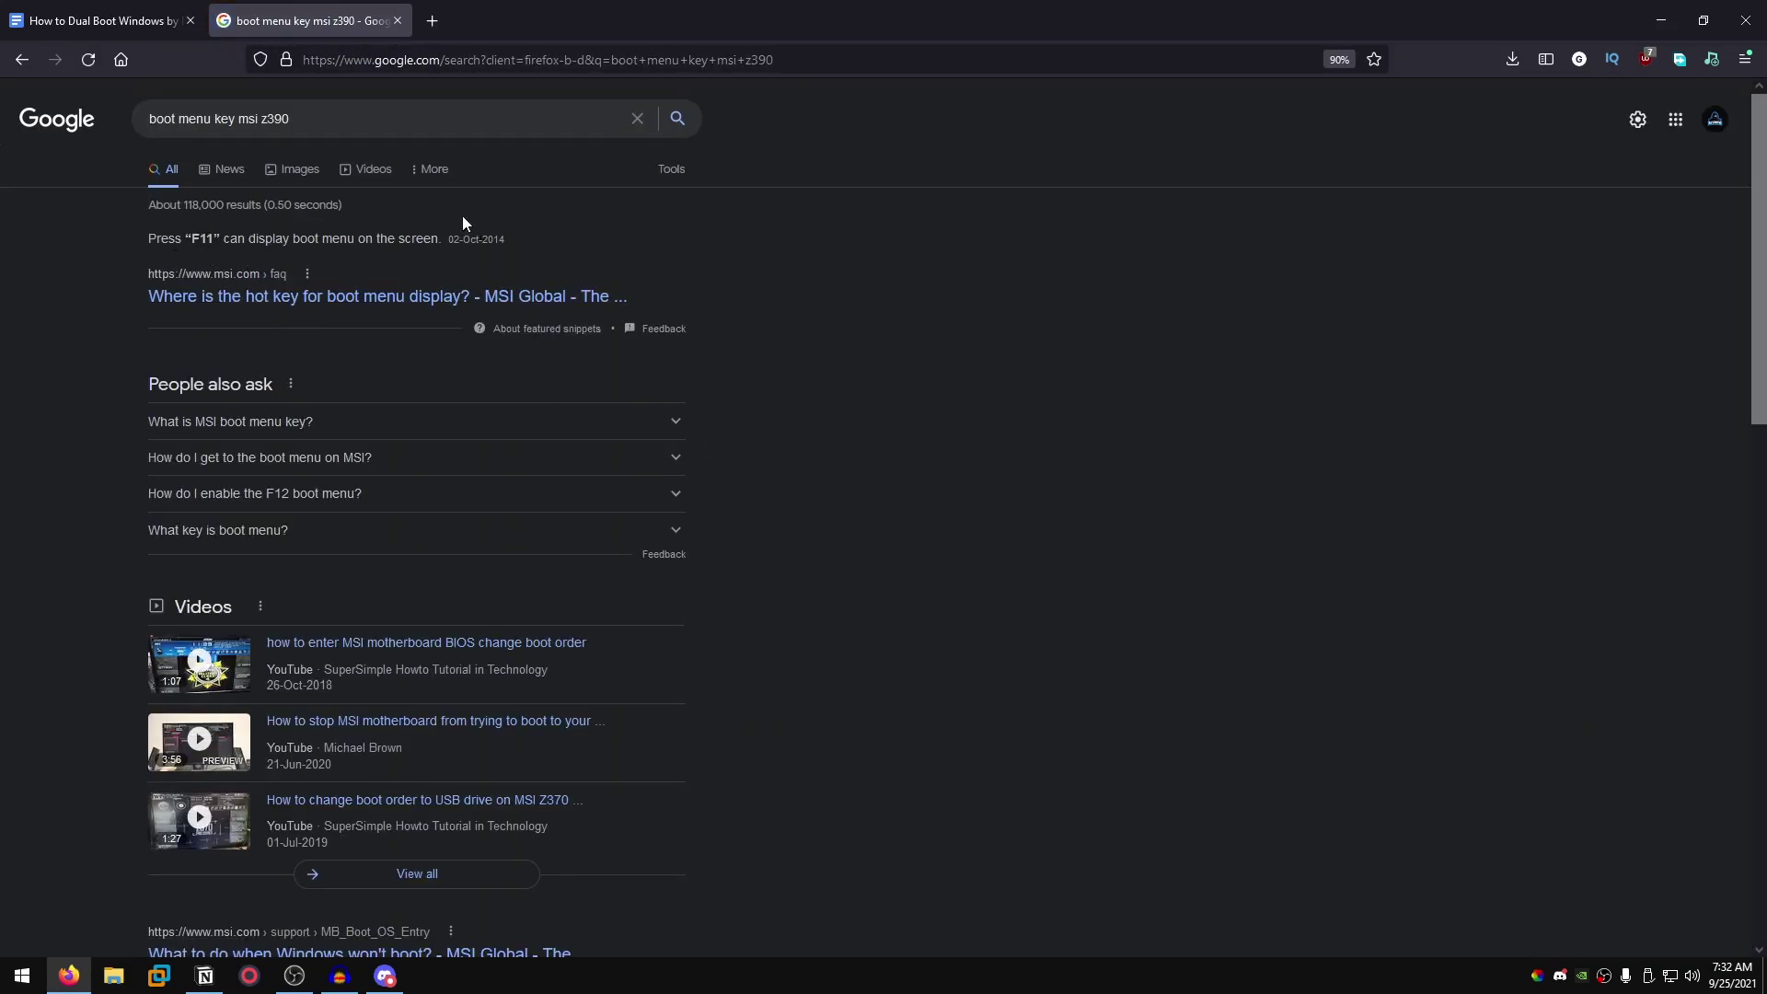
left_click(398, 20)
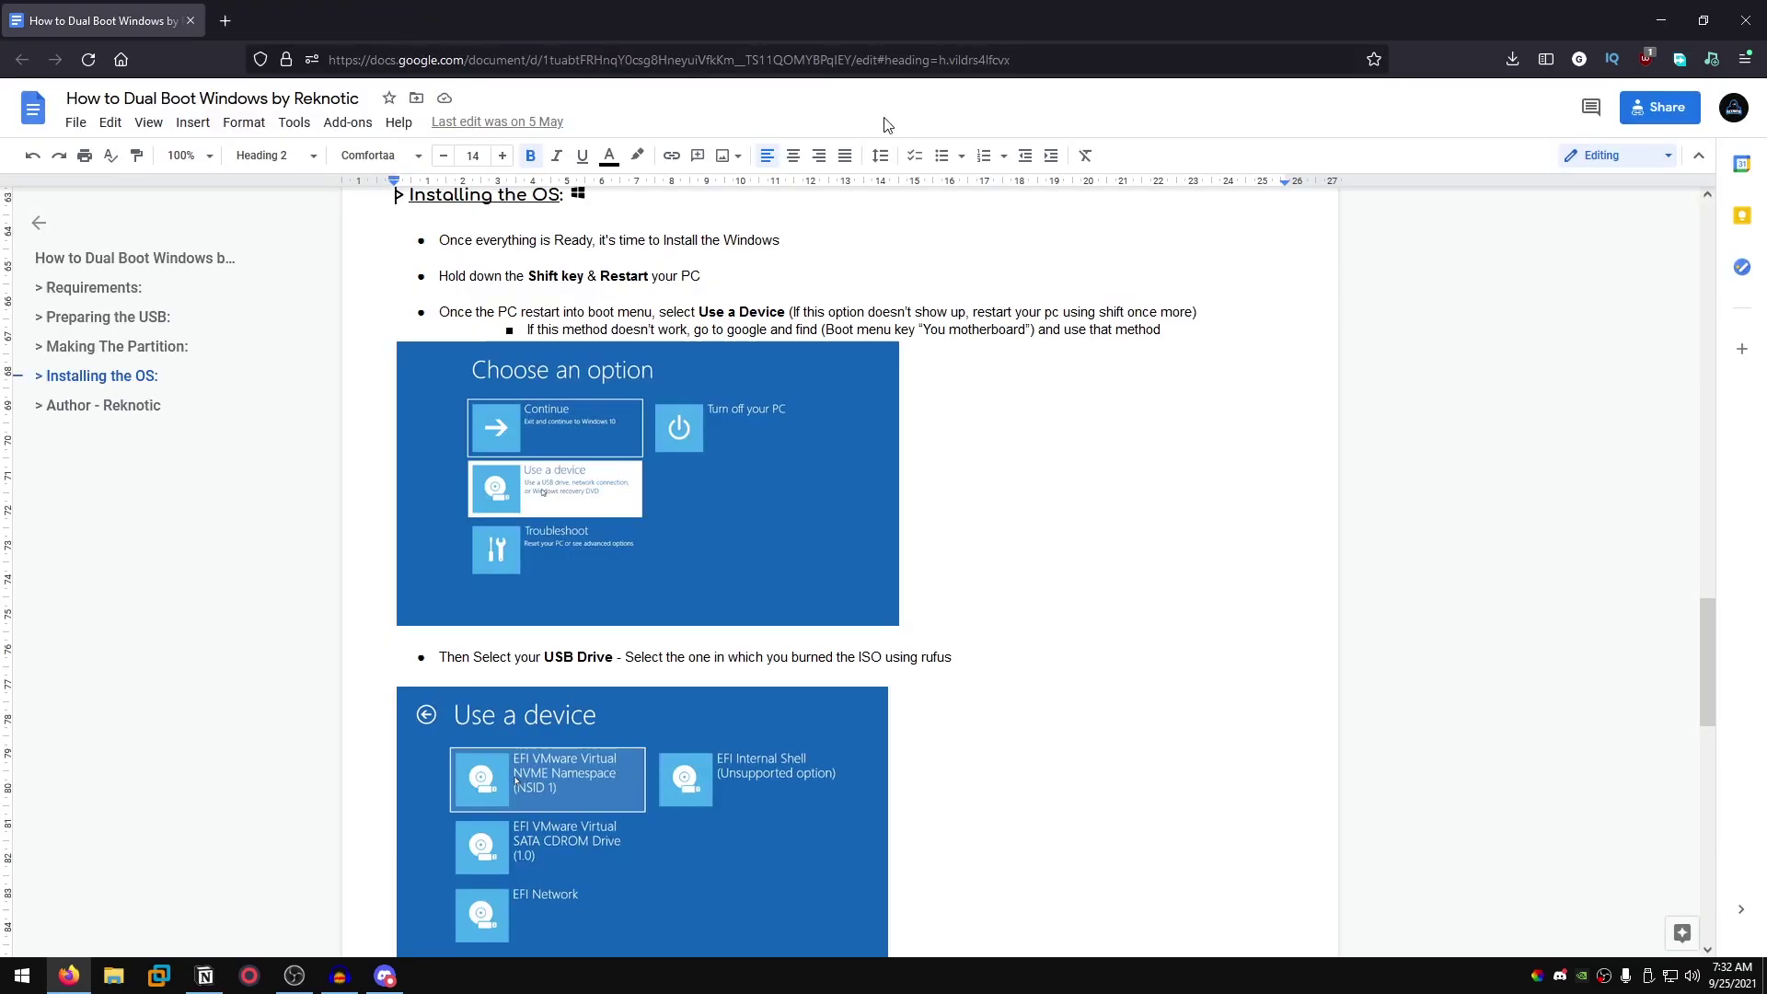
Scroll past 'Setup Windows And You are Done' to the closing Author section and FIN line
scroll(985, 487, "down", 5)
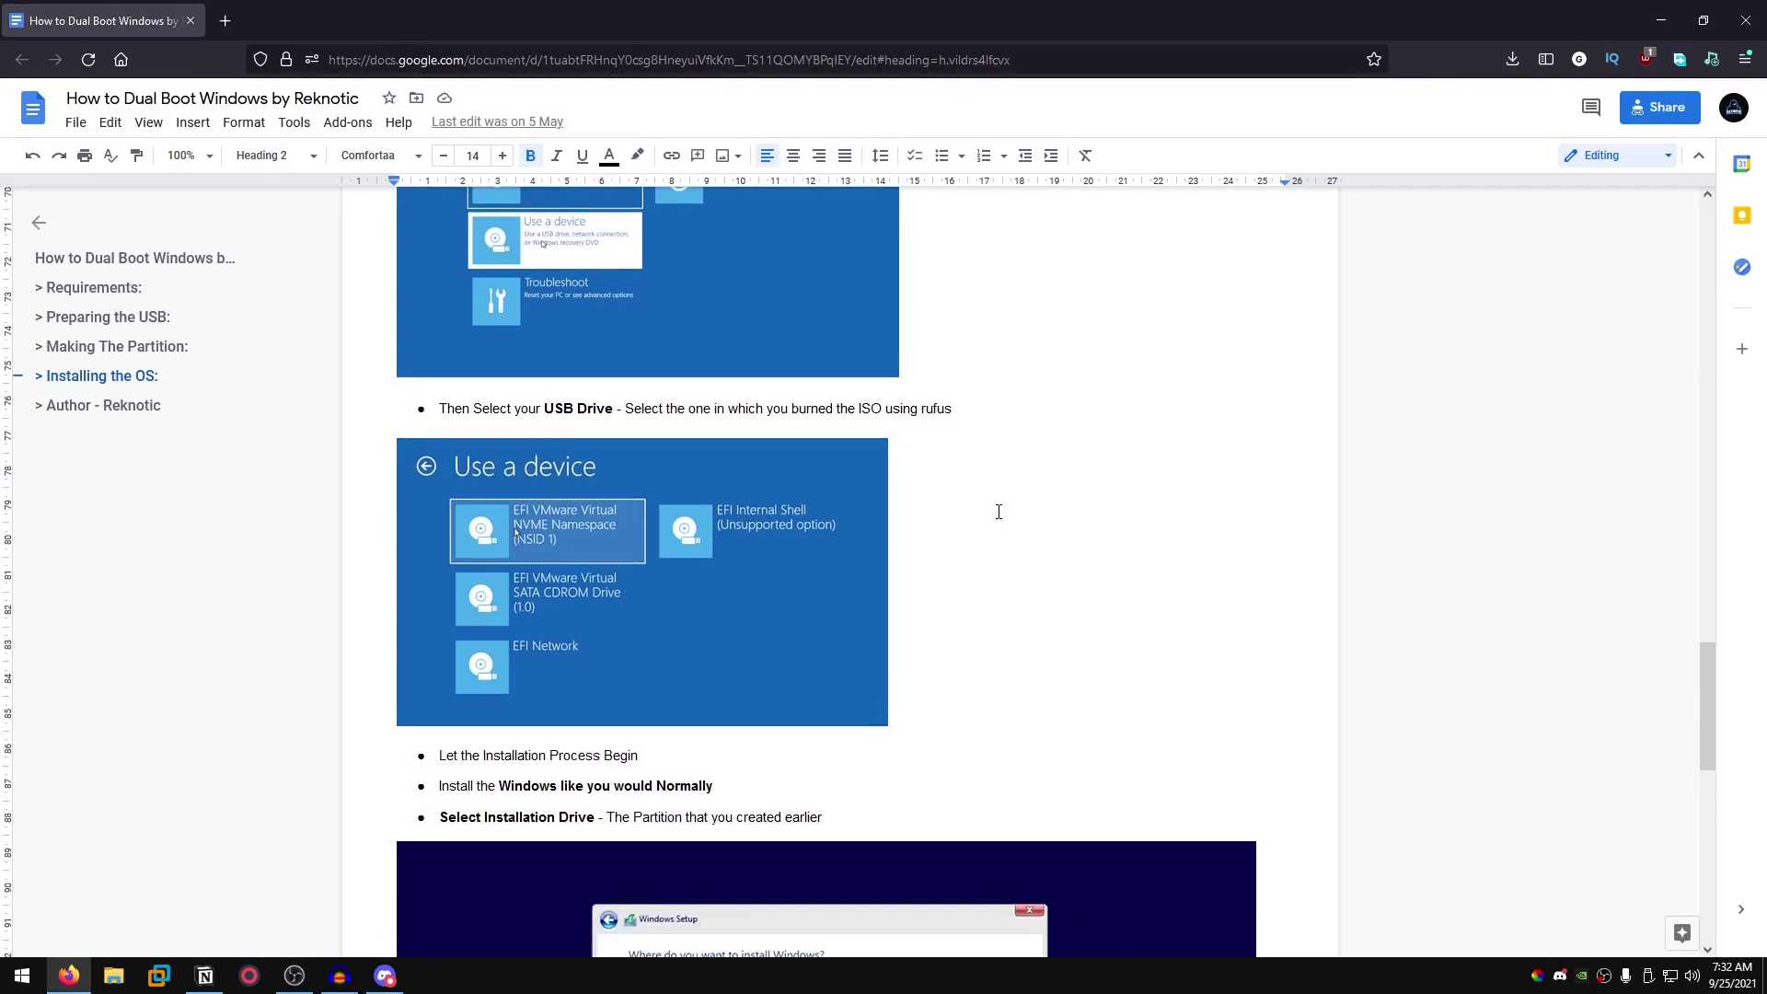
scroll(906, 444, "down", 3)
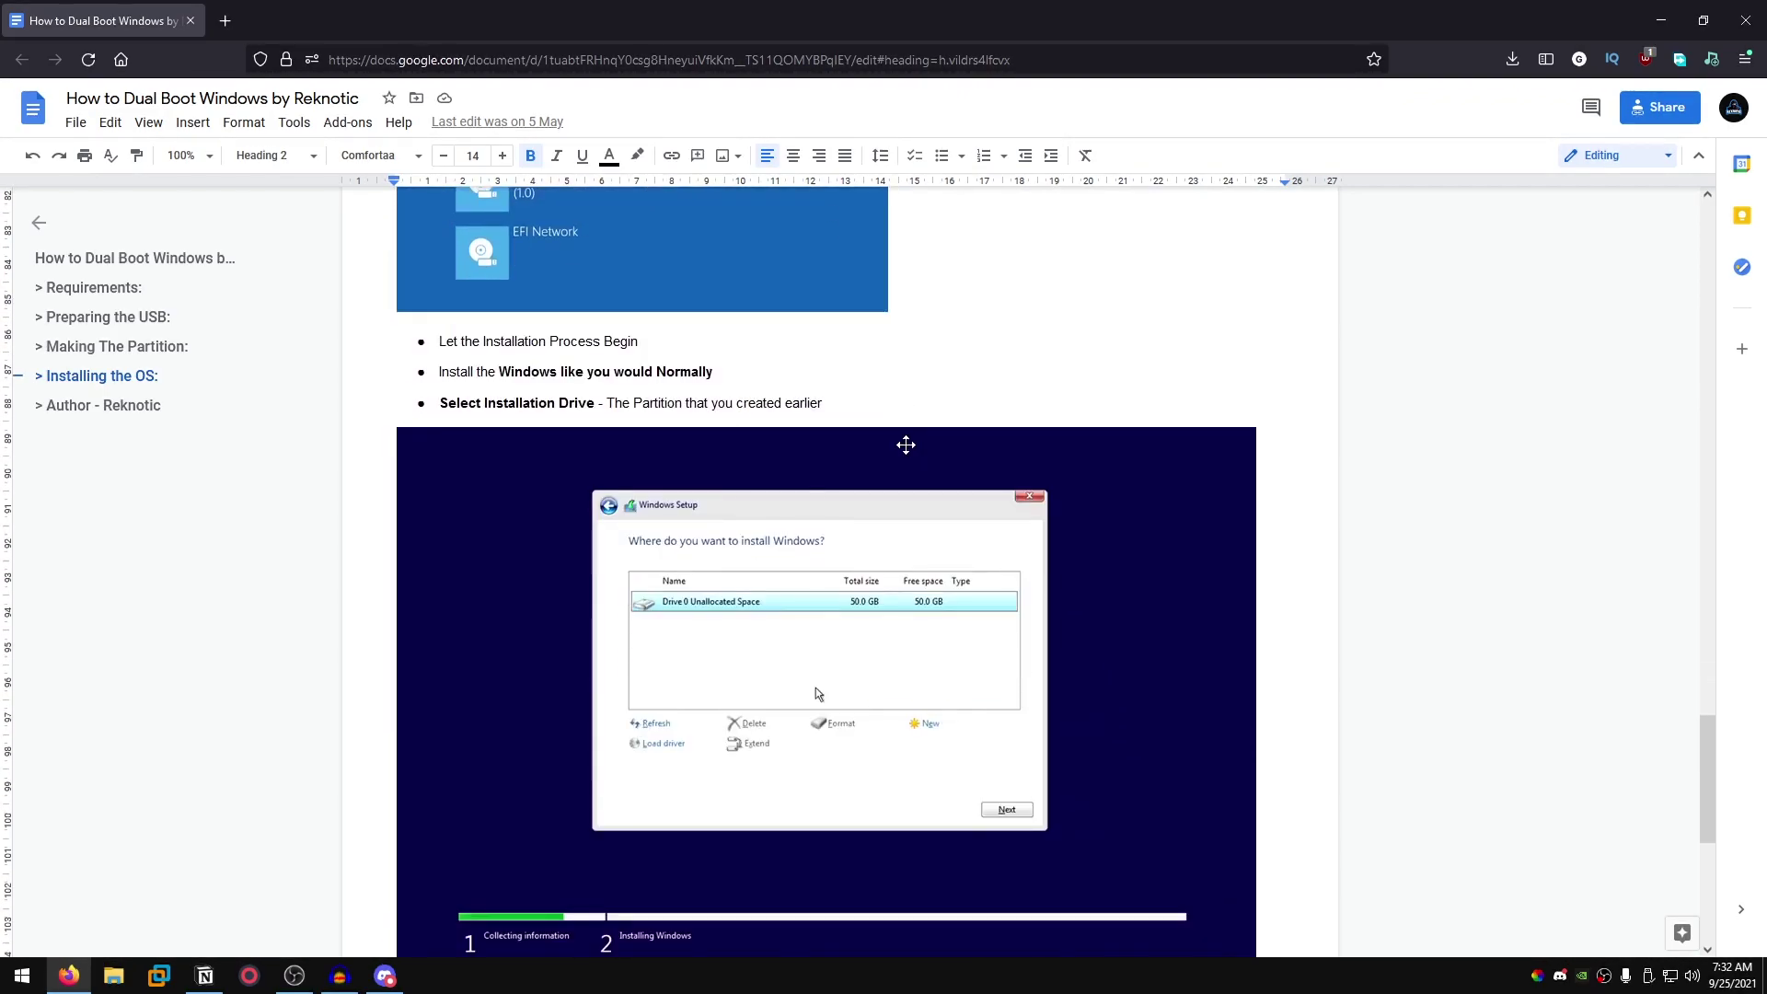
scroll(906, 445, "down", 1)
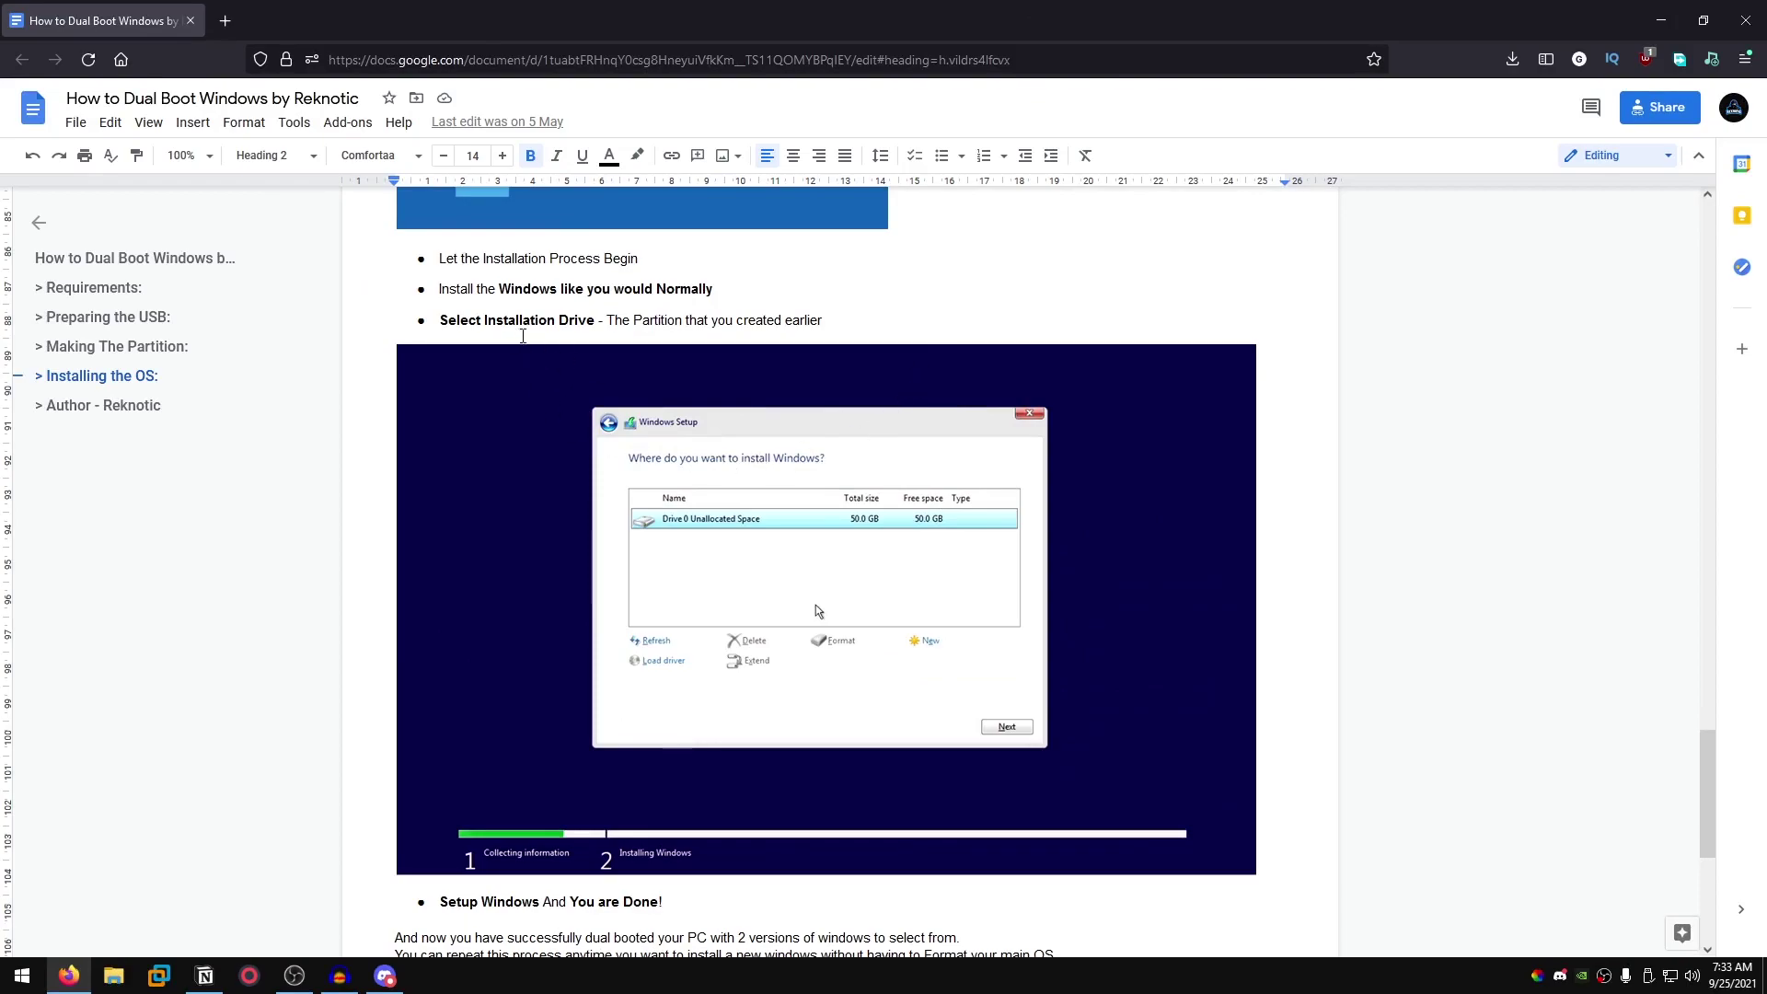
scroll(857, 575, "down", 1)
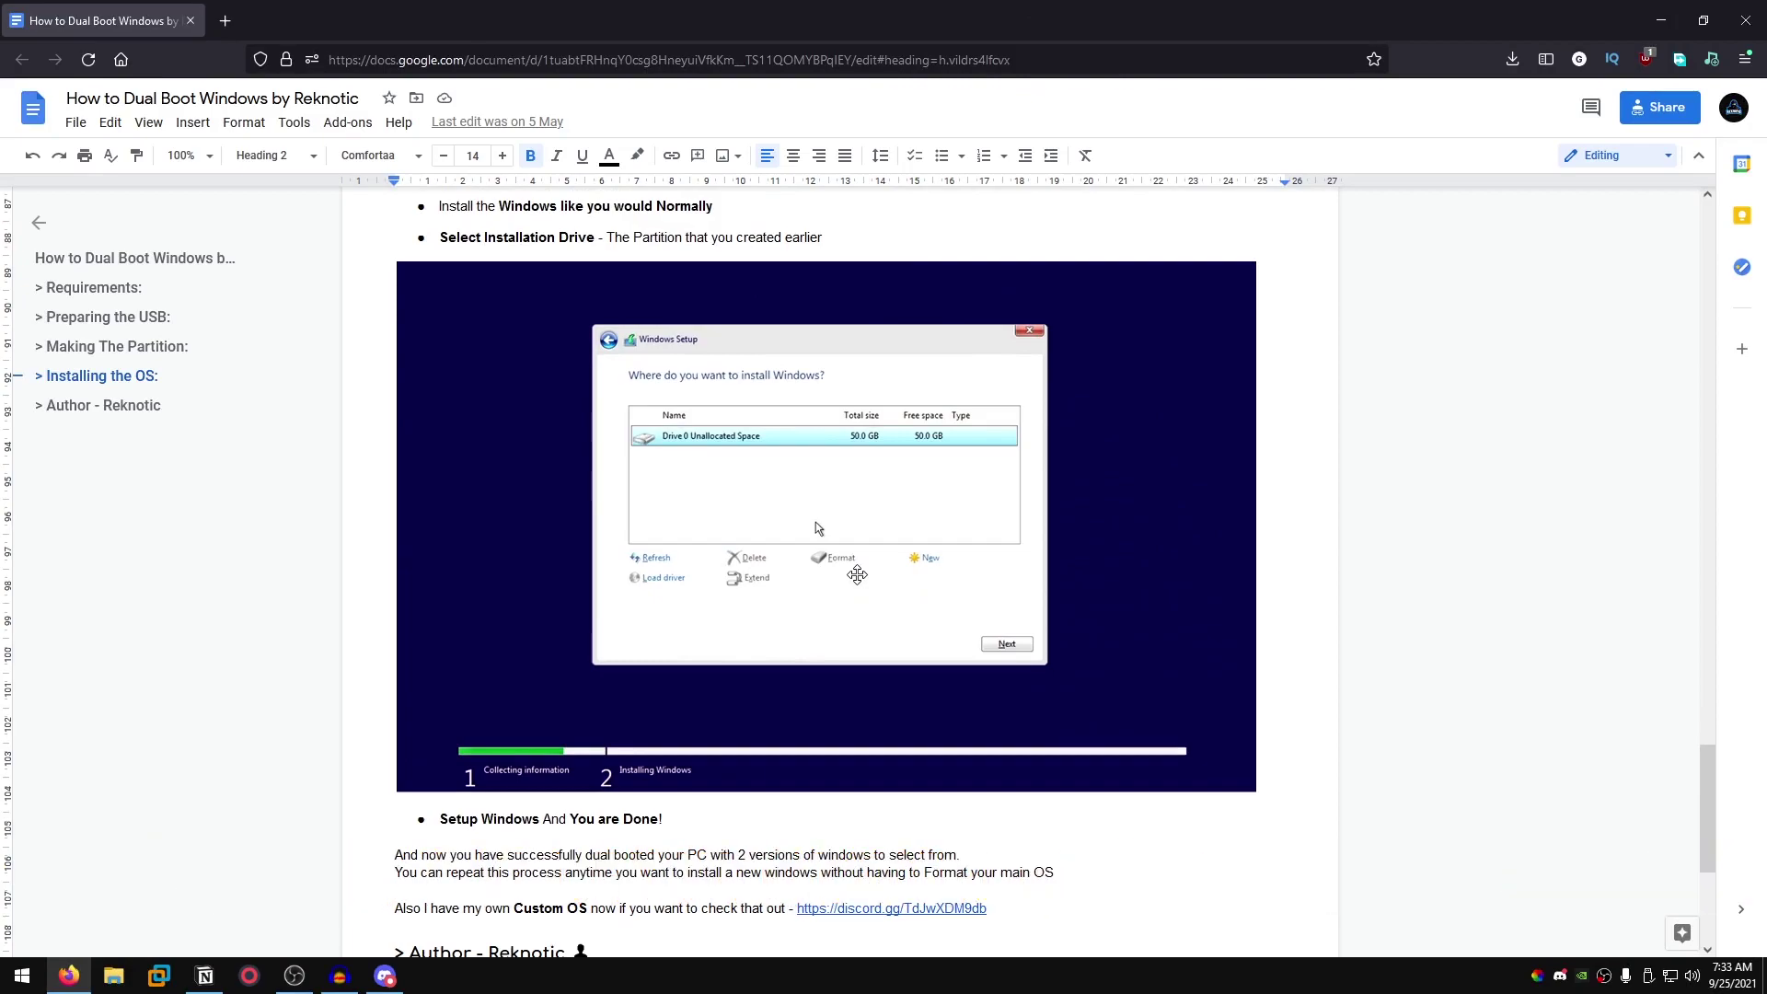
scroll(883, 622, "down", 3)
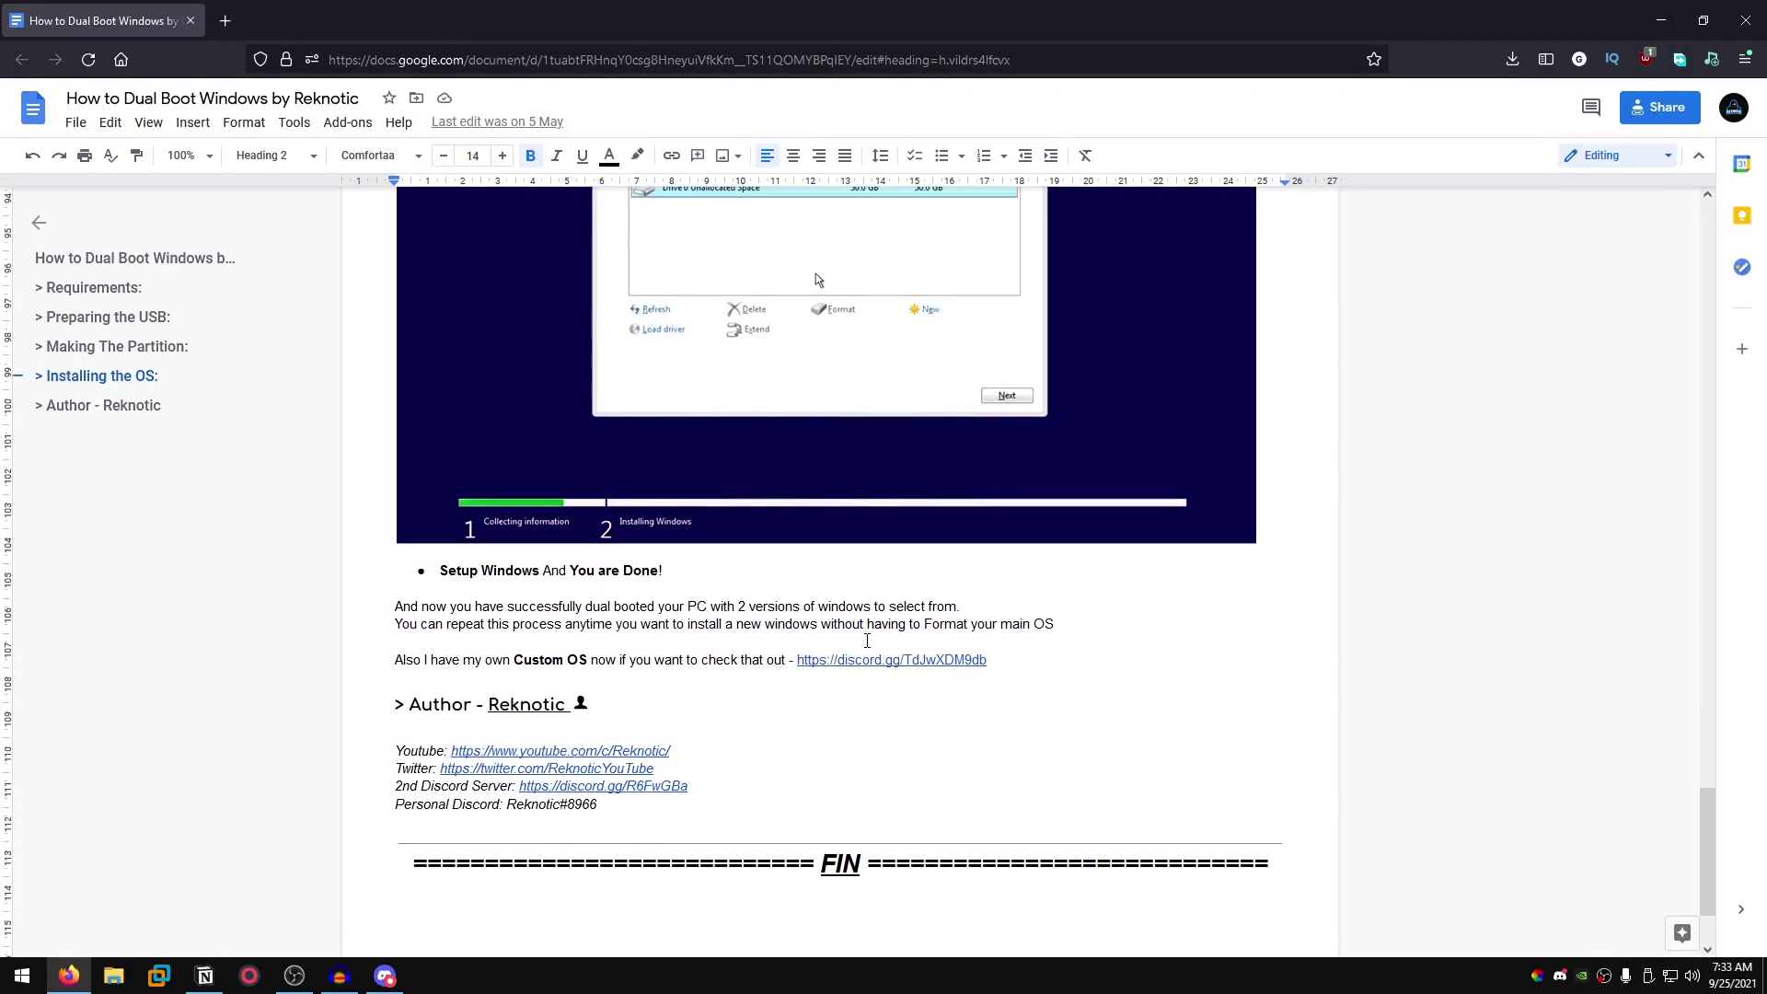